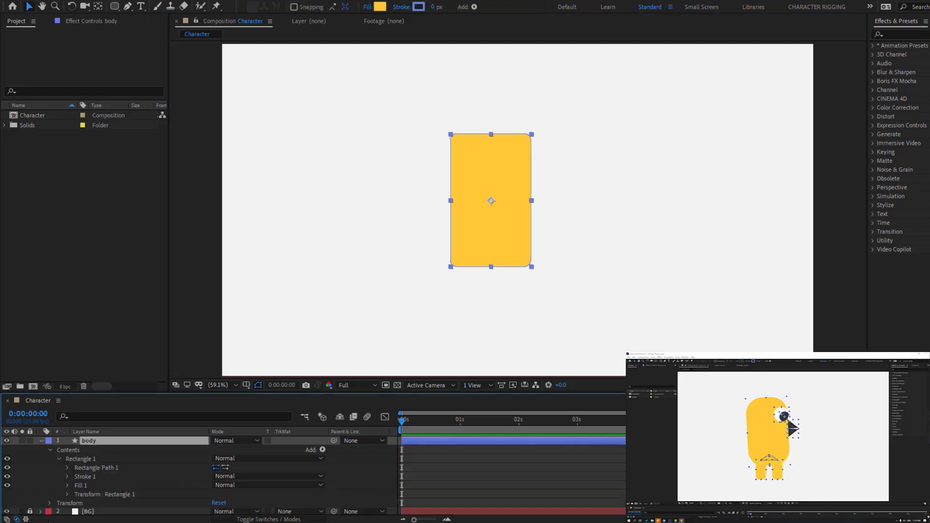
# - Draw the eye ellipse, name it eye_white, and duplicate it as eye_ball
pyautogui.click(159, 29)
pyautogui.moveTo(475, 162); pyautogui.dragTo(504, 190)
pyautogui.press('v')
pyautogui.click(380, 7)
pyautogui.write('eye_white')
pyautogui.scroll(3, 490, 176)
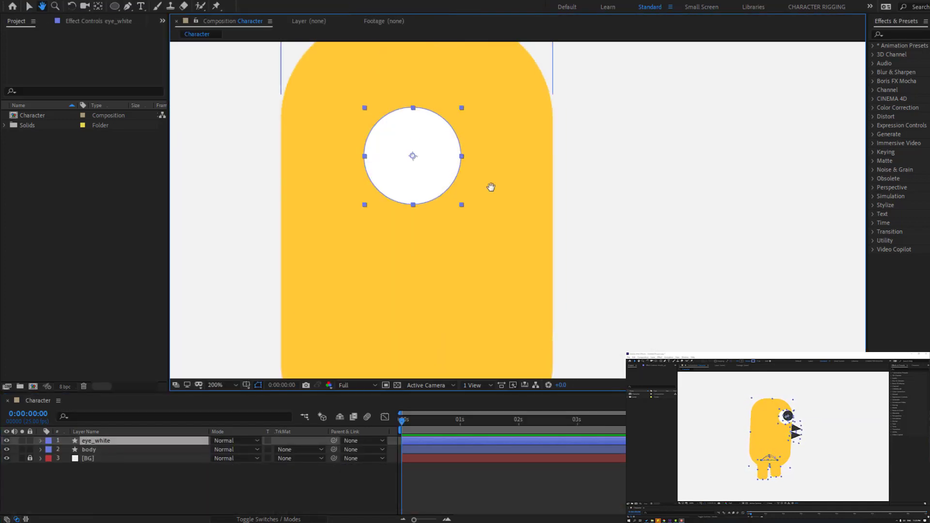
pyautogui.hotkey('ctrl', 'd')
pyautogui.press('s')
pyautogui.moveTo(237, 450); pyautogui.dragTo(206, 452)
pyautogui.write('eye_ball')
pyautogui.click(125, 450)
# - Use an eye_white copy as eye_ball's alpha matte, parent the eye layers, and position them
pyautogui.hotkey('ctrl', 'd')
pyautogui.moveTo(123, 451); pyautogui.dragTo(123, 438)
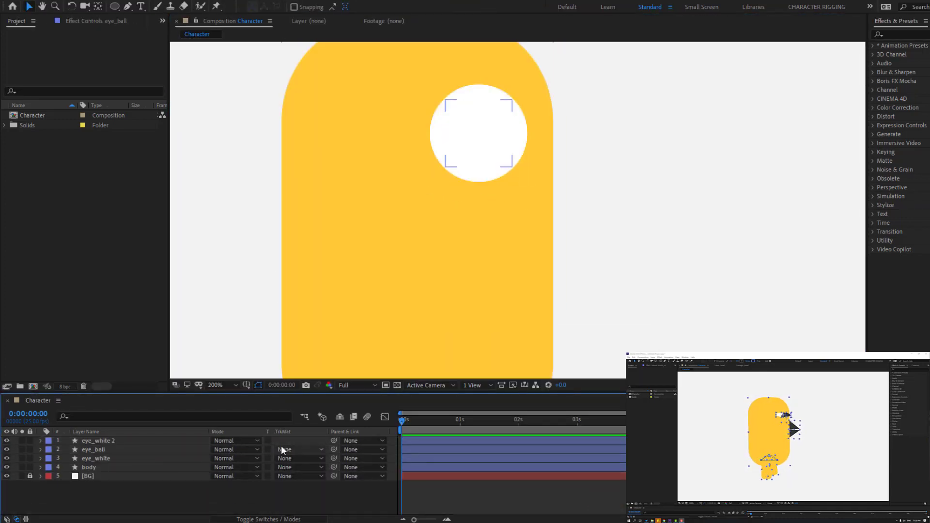
pyautogui.click(283, 450)
pyautogui.click(310, 475)
pyautogui.moveTo(478, 141); pyautogui.dragTo(511, 139)
pyautogui.hotkey('ctrl', 'z')
pyautogui.moveTo(334, 440); pyautogui.dragTo(104, 458)
pyautogui.moveTo(480, 141); pyautogui.dragTo(497, 135)
pyautogui.moveTo(334, 449); pyautogui.dragTo(90, 468)
# - Draw the upper beak triangle with the Pen tool and name it mouth_up
pyautogui.press('g')
pyautogui.click(442, 206)
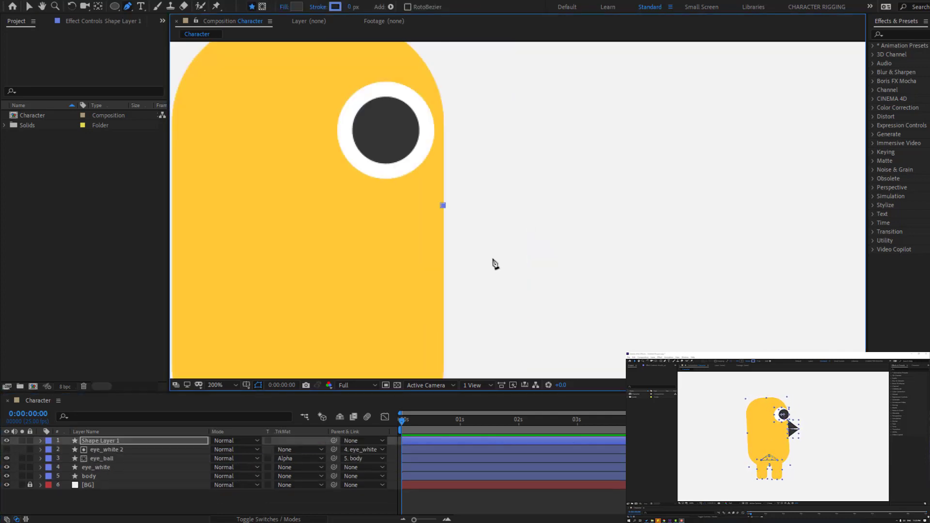
pyautogui.click(498, 260)
pyautogui.click(426, 266)
pyautogui.press('Return')
pyautogui.write('mouth_up')
pyautogui.scroll(1, 431, 267)
# - Duplicate the beak as mouth_down, flip it below, and move both mouth layers under the body
pyautogui.hotkey('ctrl', 'd')
pyautogui.moveTo(451, 194); pyautogui.dragTo(450, 335)
pyautogui.write('mouth_down')
pyautogui.rightClick(93, 440)
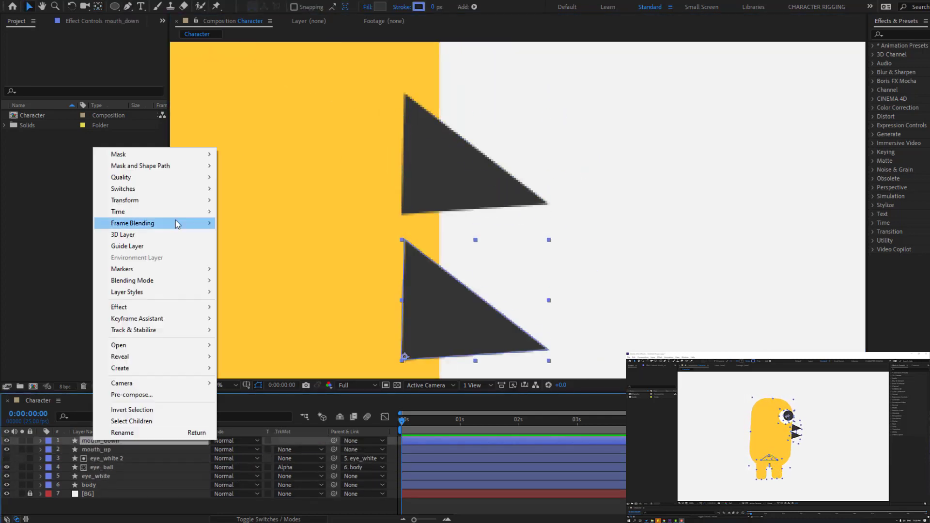
pyautogui.click(261, 286)
pyautogui.moveTo(97, 441); pyautogui.dragTo(72, 490)
pyautogui.scroll(-1, 429, 133)
# - Draw a rounded-rectangle foot named foot_left and duplicate it as foot_right
pyautogui.click(115, 7)
pyautogui.click(175, 17)
pyautogui.moveTo(265, 214); pyautogui.dragTo(333, 345)
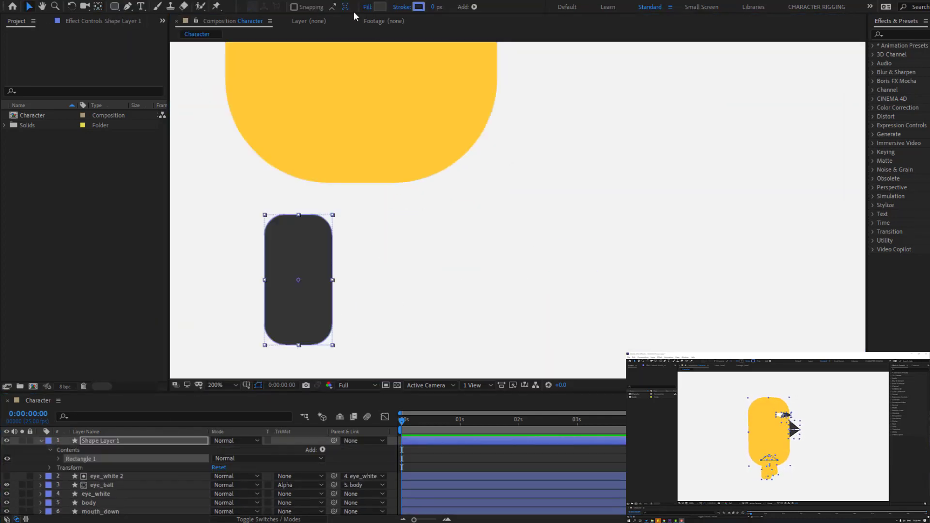
pyautogui.click(381, 6)
pyautogui.moveTo(299, 279); pyautogui.dragTo(298, 220)
pyautogui.write('foot_left')
pyautogui.hotkey('ctrl', 'd')
pyautogui.write('foot_right')
pyautogui.keyDown('shift'); pyautogui.click(93, 450); pyautogui.keyUp('shift')
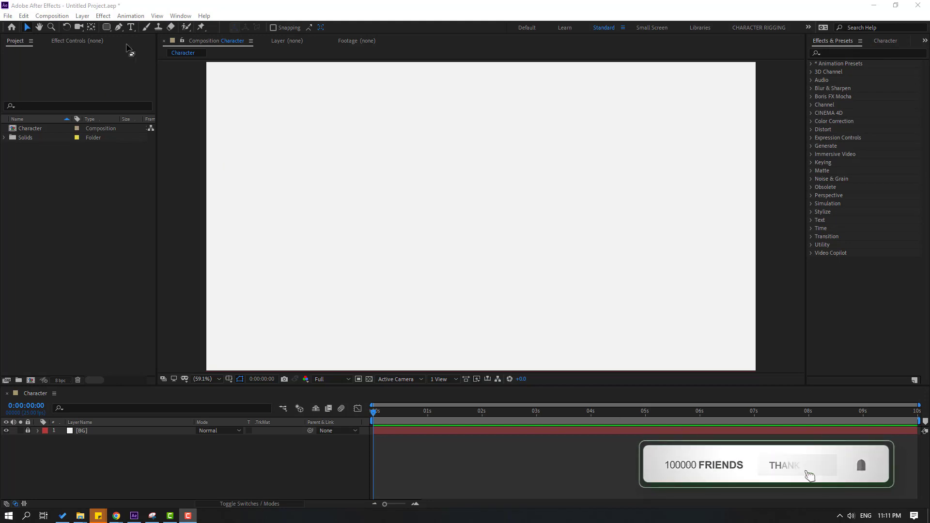
# - Draw a yellow rounded rectangle at the composition centre and name its layer 'body'
pyautogui.click(107, 30)
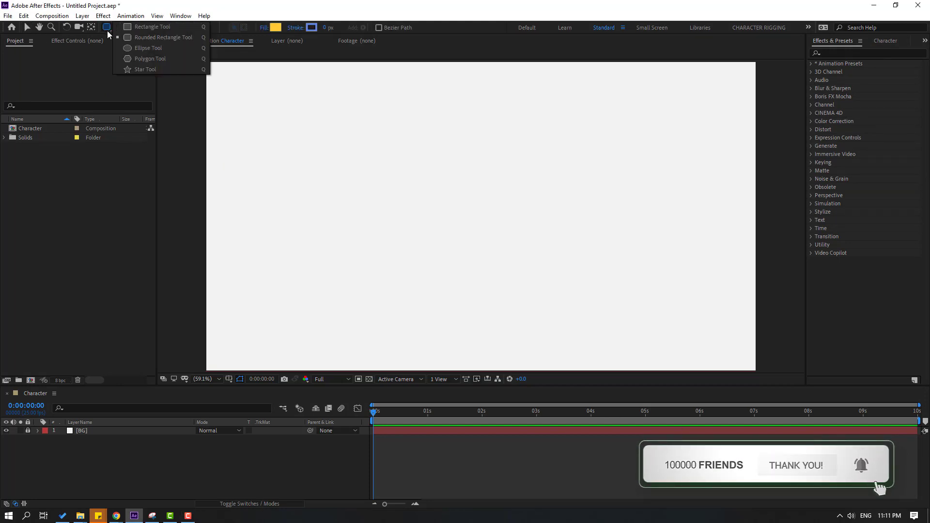
pyautogui.click(167, 40)
pyautogui.moveTo(419, 145); pyautogui.dragTo(494, 270)
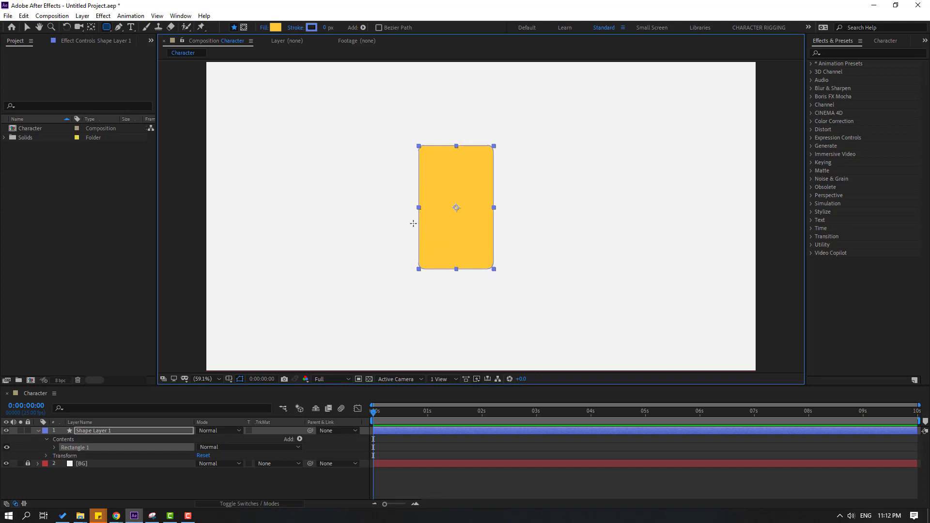
pyautogui.click(27, 28)
pyautogui.click(90, 431)
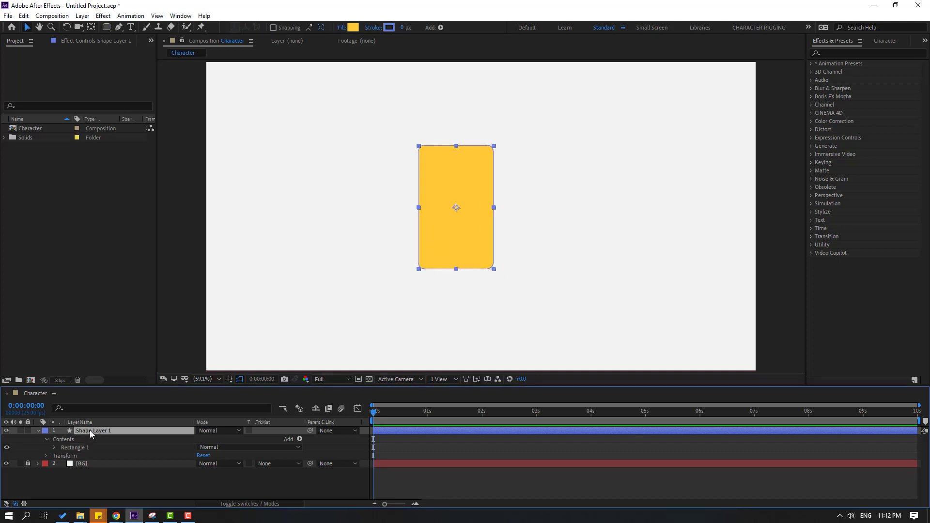
pyautogui.press('Return')
pyautogui.write('body')
pyautogui.press('Return')
# - Set the body's Rectangle Path 1 Roundness to 100 for a pill shape
pyautogui.click(54, 447)
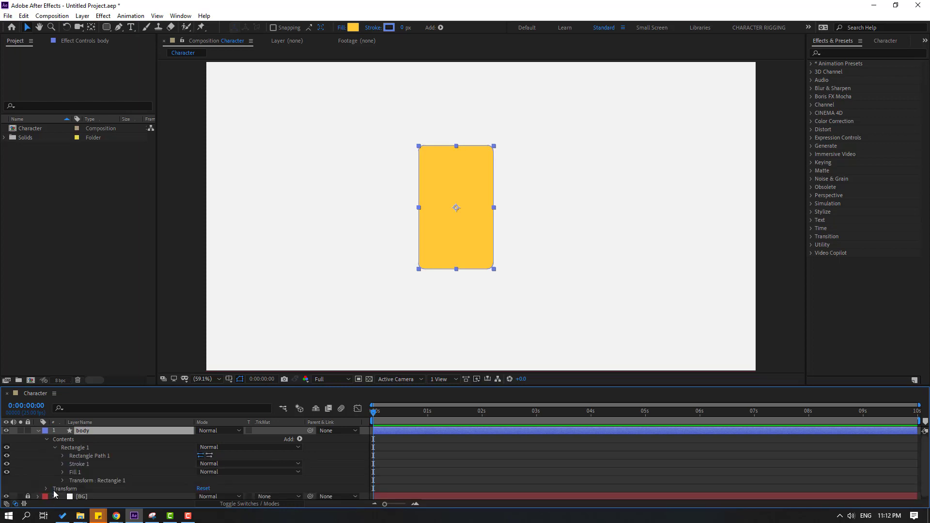
pyautogui.click(63, 455)
pyautogui.scroll(-3, 50, 473)
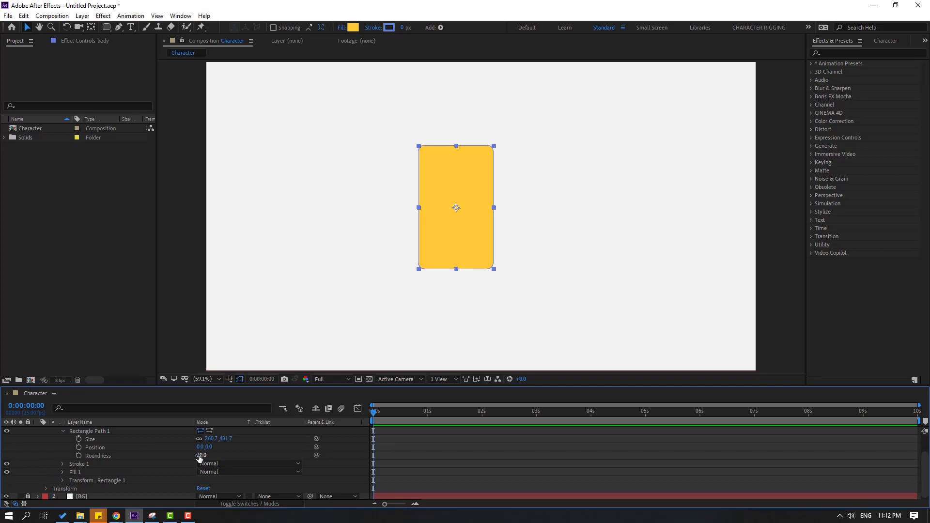
pyautogui.moveTo(199, 456); pyautogui.dragTo(231, 452)
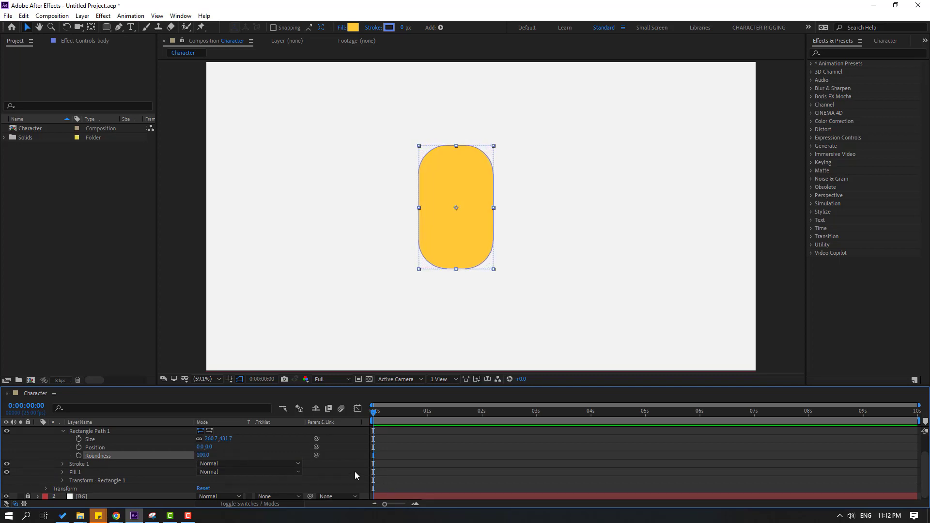
pyautogui.click(355, 470)
pyautogui.scroll(1, 97, 447)
pyautogui.scroll(1, 48, 442)
pyautogui.click(38, 431)
pyautogui.click(86, 462)
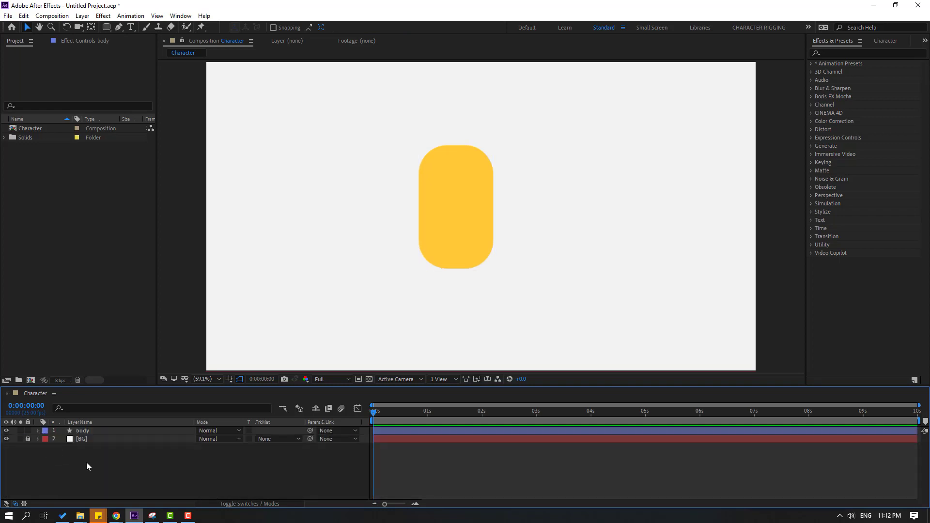
pyautogui.click(449, 211)
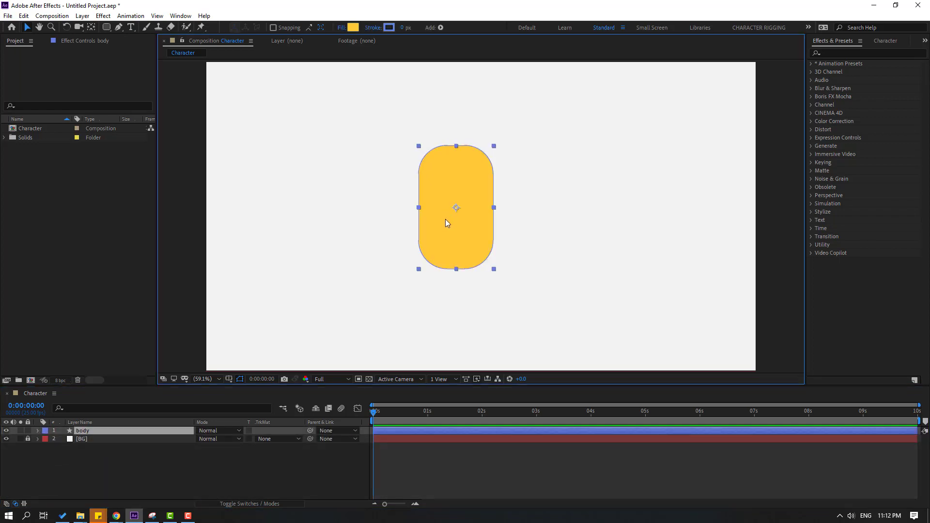
# - Move the body's anchor point down to its bottom edge with the Pan Behind tool
pyautogui.click(91, 26)
pyautogui.moveTo(455, 207); pyautogui.dragTo(460, 266)
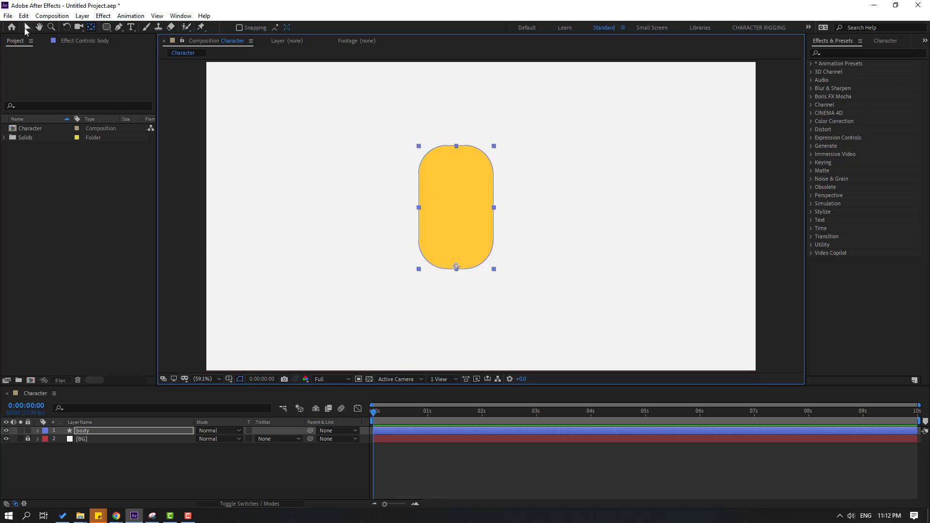
pyautogui.click(25, 28)
pyautogui.click(126, 475)
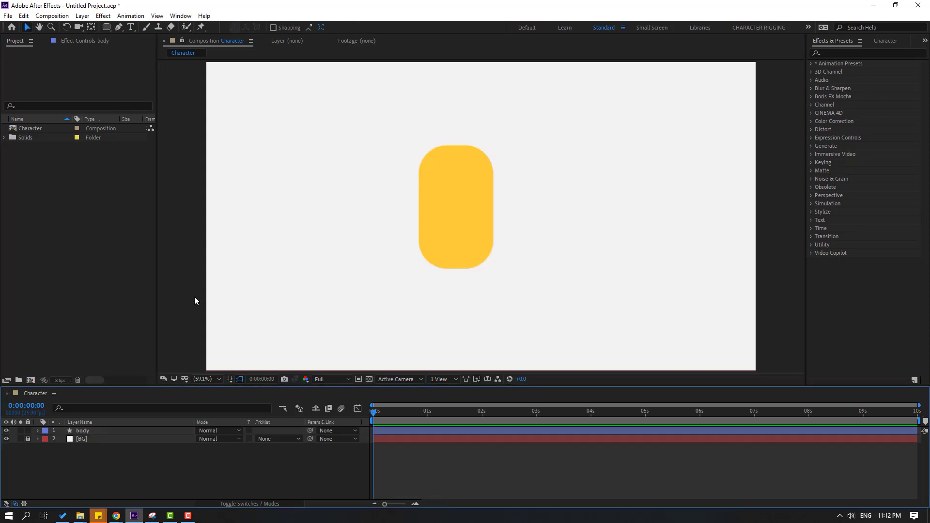
# - Draw a small circle on the upper body, centre its anchor, and fill it white
pyautogui.click(106, 27)
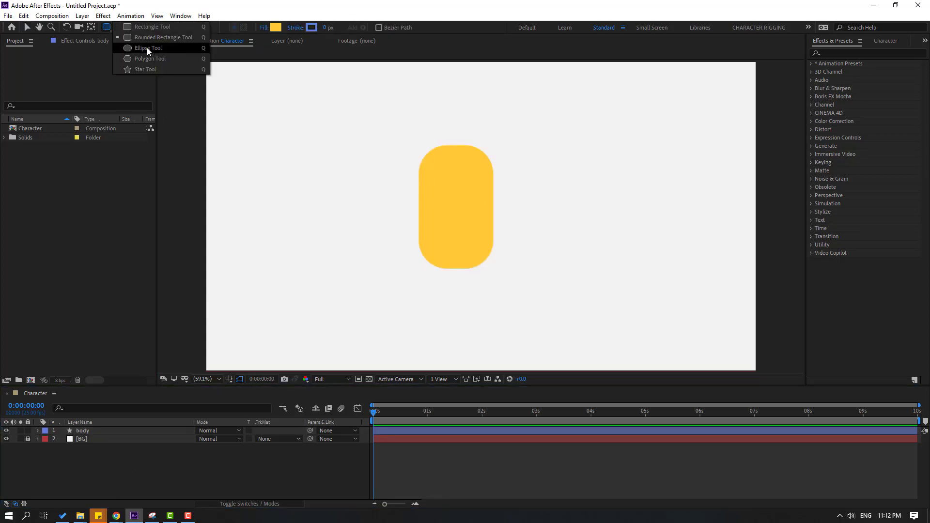
pyautogui.click(163, 49)
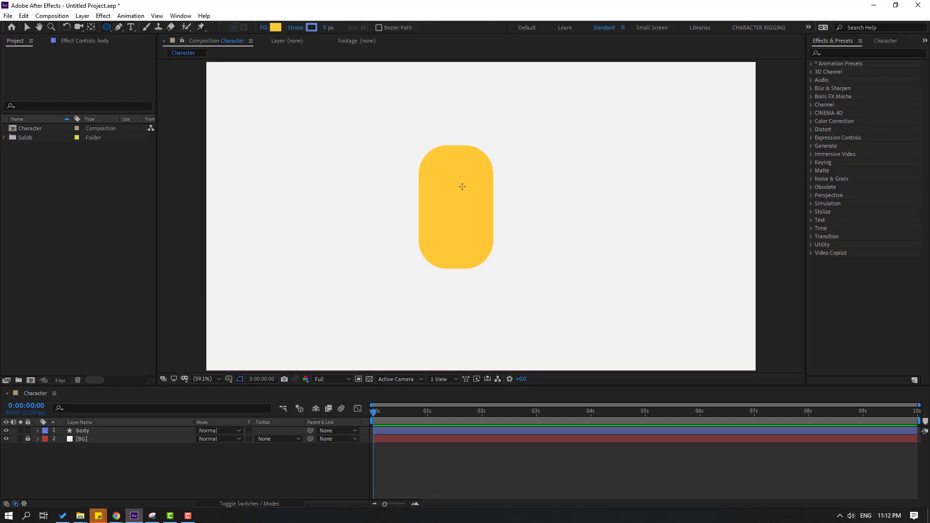
pyautogui.moveTo(441, 171); pyautogui.dragTo(461, 196)
pyautogui.hotkey('ctrl', 'alt', 'Home')
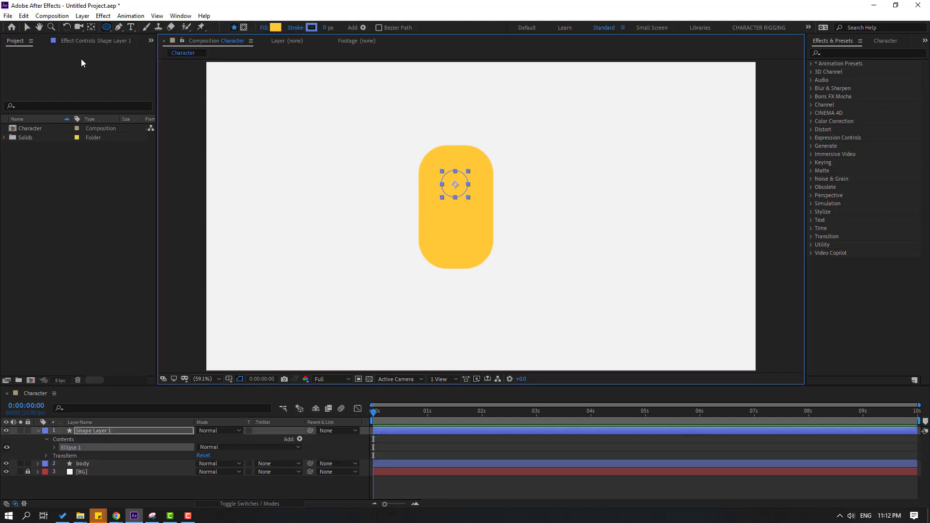
pyautogui.click(26, 28)
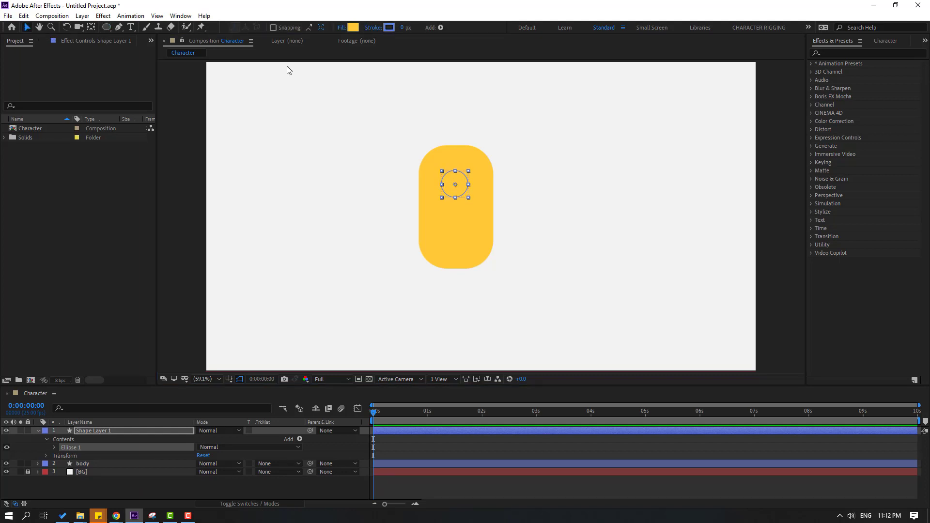
pyautogui.click(353, 27)
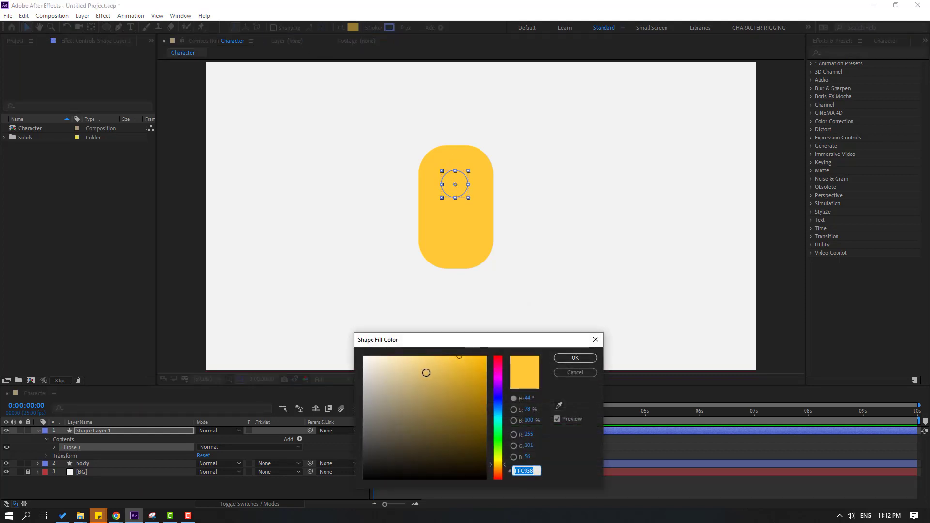
pyautogui.moveTo(427, 373); pyautogui.dragTo(349, 353)
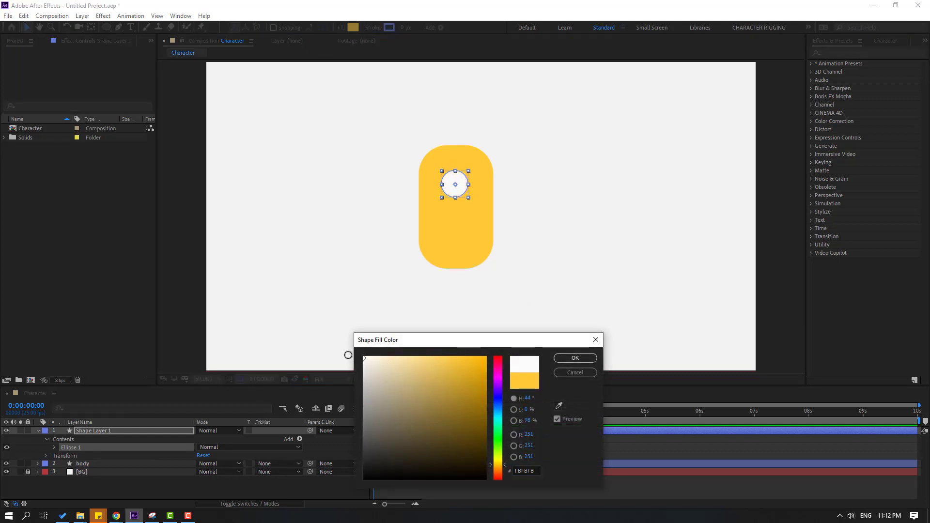
pyautogui.click(575, 359)
# - Rename the circle layer eye_white, zoom in on it, and duplicate it
pyautogui.click(39, 430)
pyautogui.press('Return')
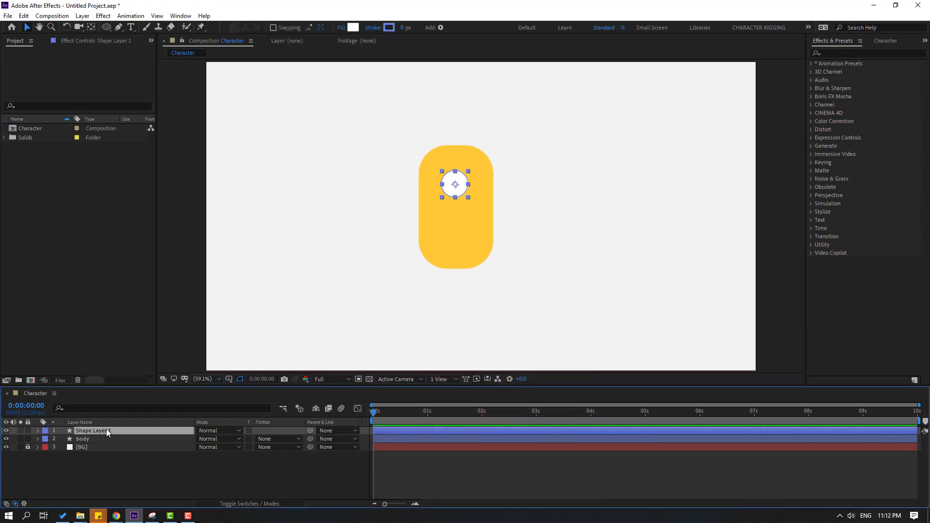
pyautogui.write('eye_whit')
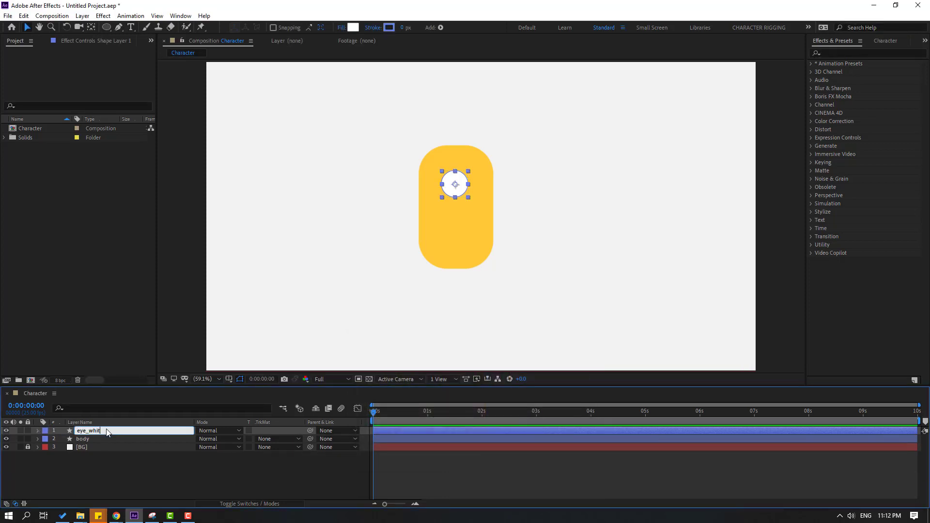
pyautogui.write('e')
pyautogui.press('Return')
pyautogui.scroll(4, 478, 155)
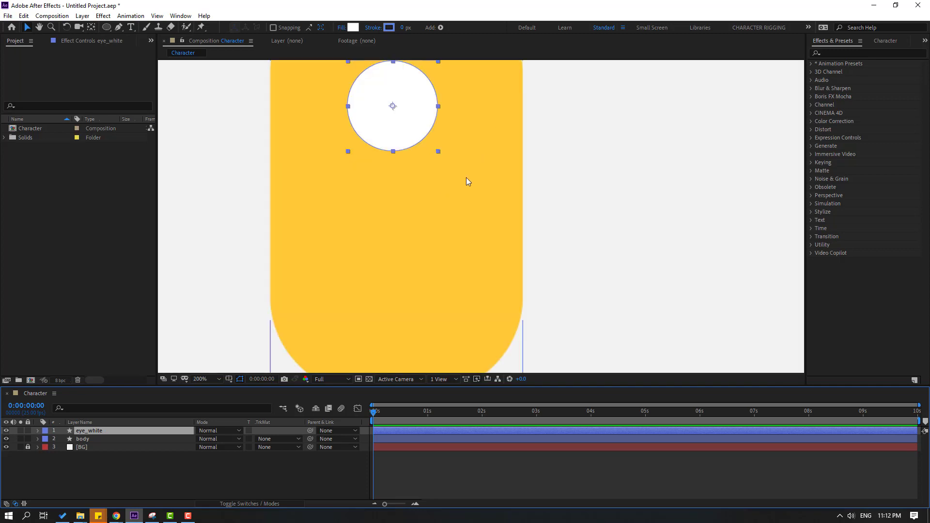
pyautogui.moveTo(466, 143); pyautogui.dragTo(457, 196)
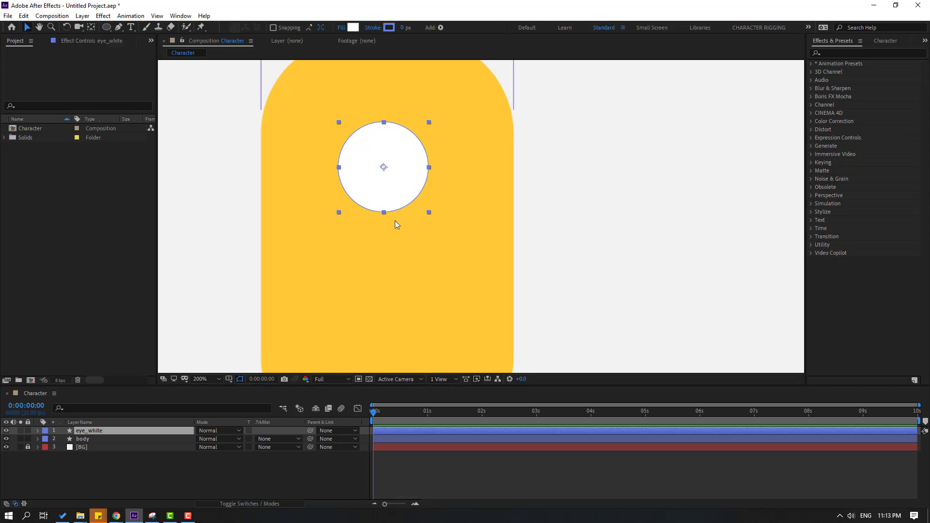
pyautogui.hotkey('ctrl', 'd')
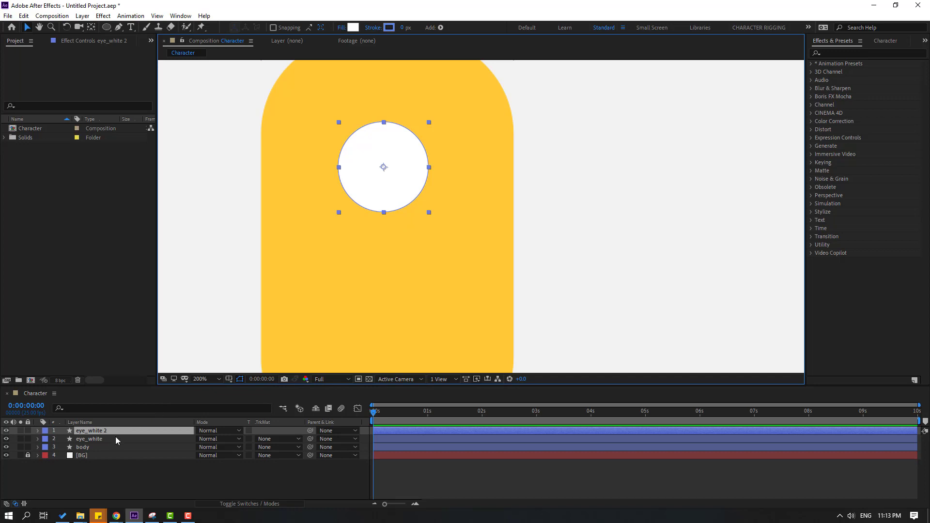
# - Turn the eye copy into a dark grey circle at 67% scale
pyautogui.press('s')
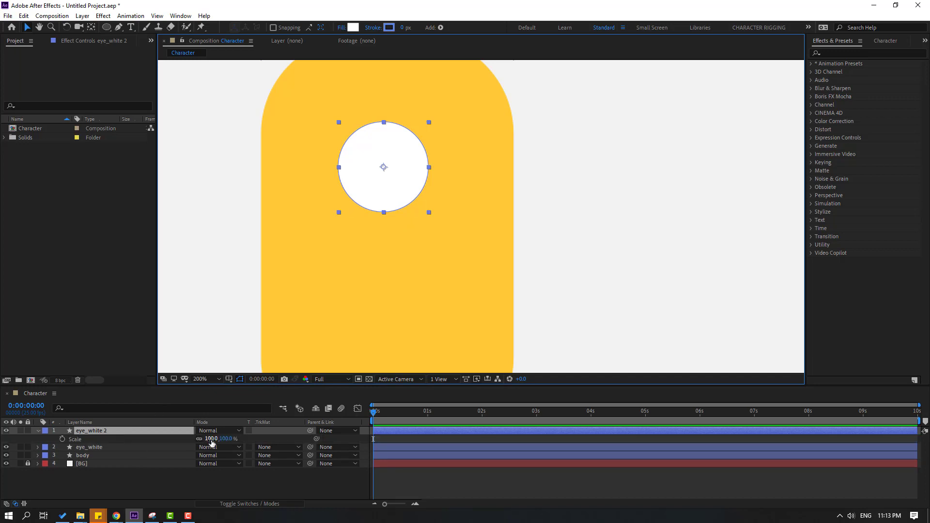
pyautogui.moveTo(211, 439); pyautogui.dragTo(190, 439)
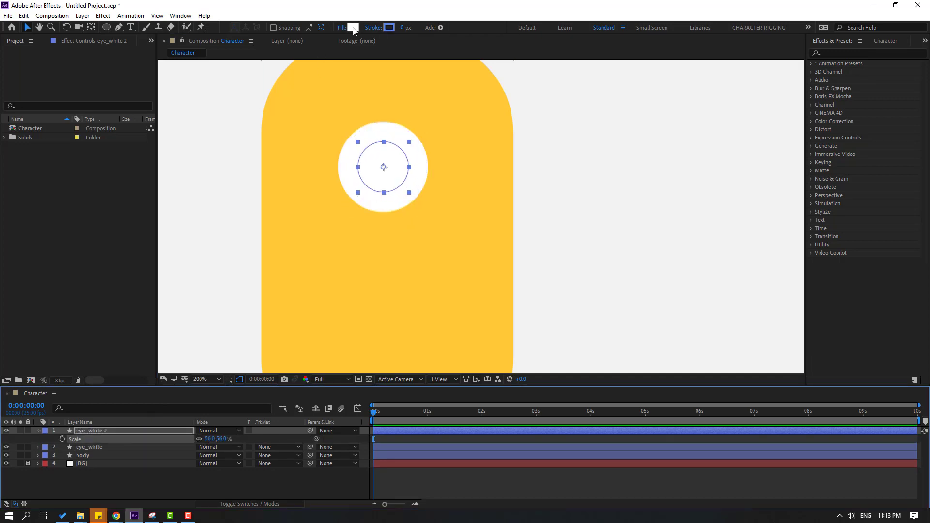
pyautogui.click(353, 27)
pyautogui.moveTo(392, 448); pyautogui.dragTo(364, 456)
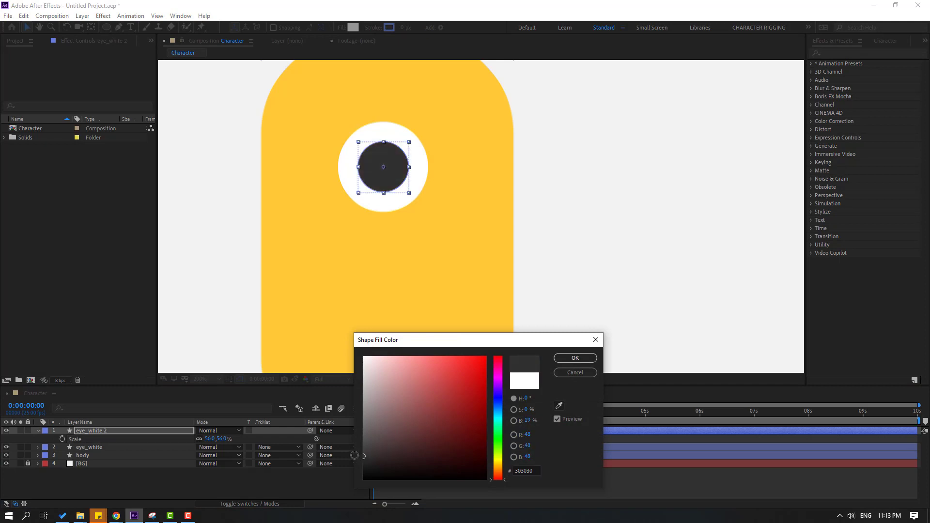
pyautogui.click(575, 358)
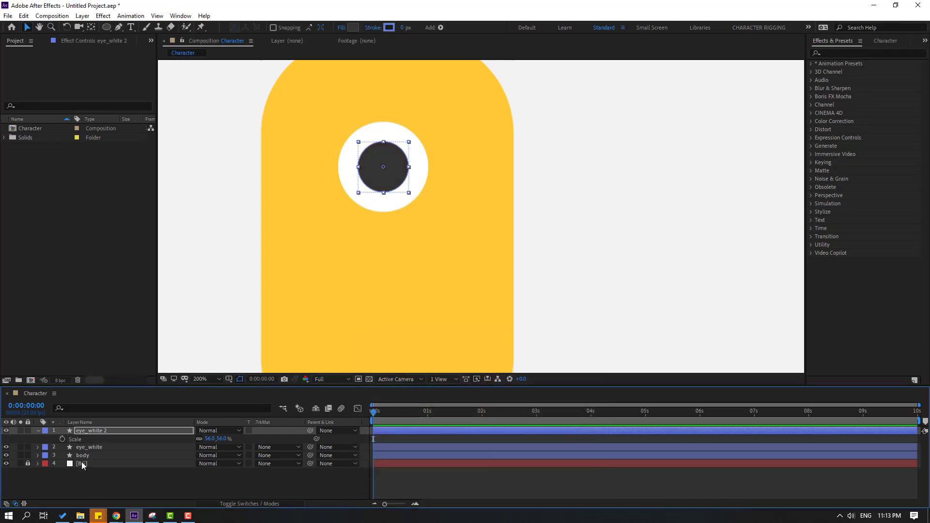
pyautogui.moveTo(210, 439); pyautogui.dragTo(217, 439)
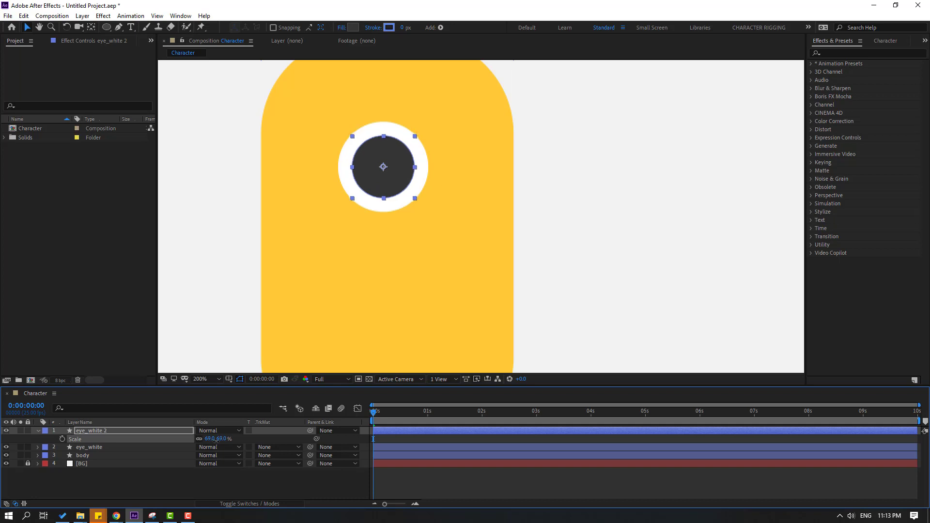
pyautogui.click(39, 431)
# - Rename the dark circle eye_ball and move both eye circles up and right on the body
pyautogui.press('Return')
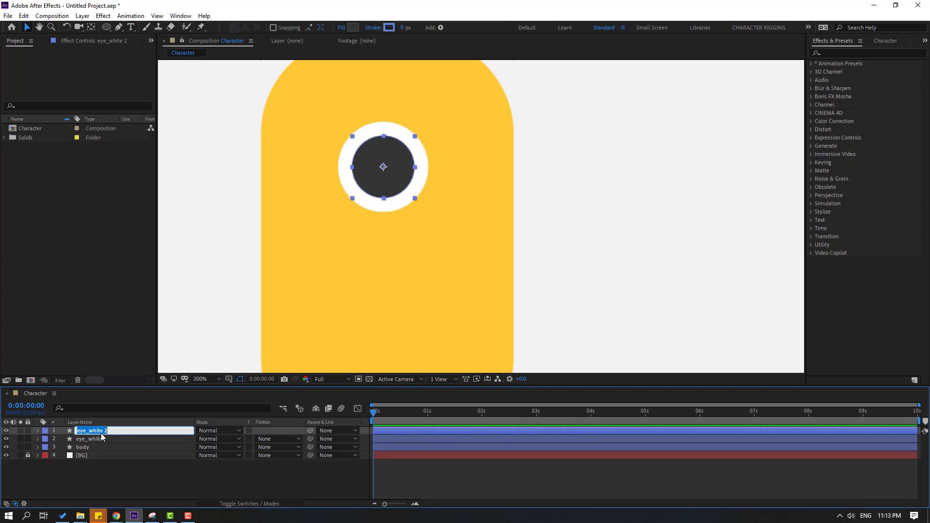
pyautogui.write('eye_ball')
pyautogui.press('Return')
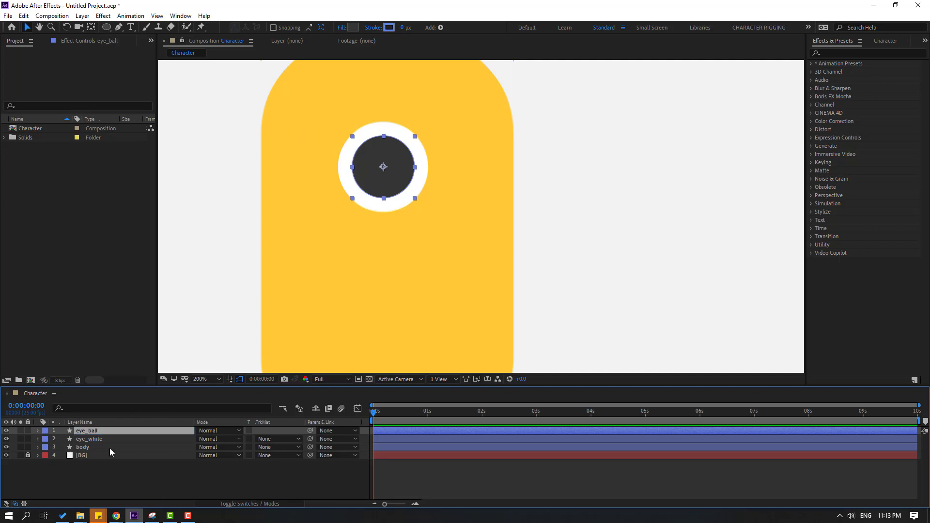
pyautogui.keyDown('ctrl'); pyautogui.click(90, 439); pyautogui.keyUp('ctrl')
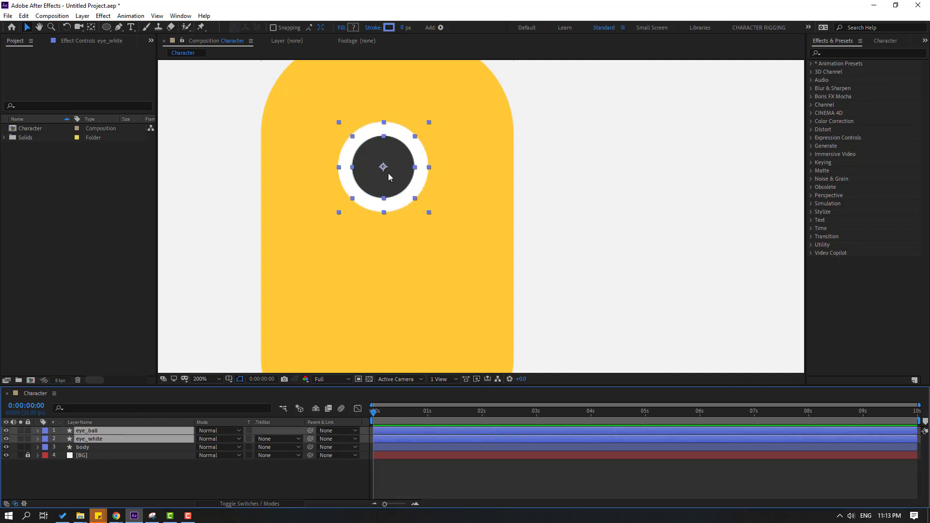
pyautogui.moveTo(388, 173); pyautogui.dragTo(448, 150)
# - Duplicate the eye_white layer again as eye_white 2
pyautogui.scroll(-2, 505, 202)
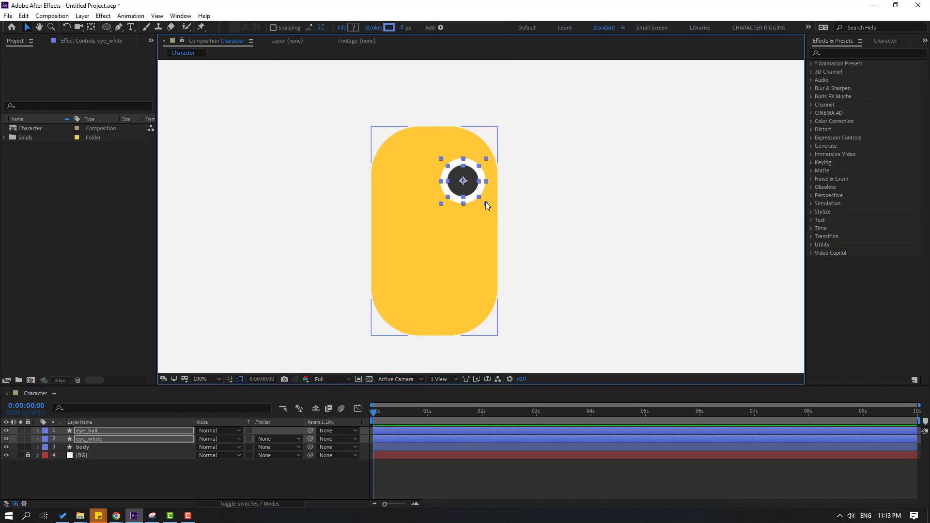
pyautogui.click(239, 468)
pyautogui.scroll(2, 470, 212)
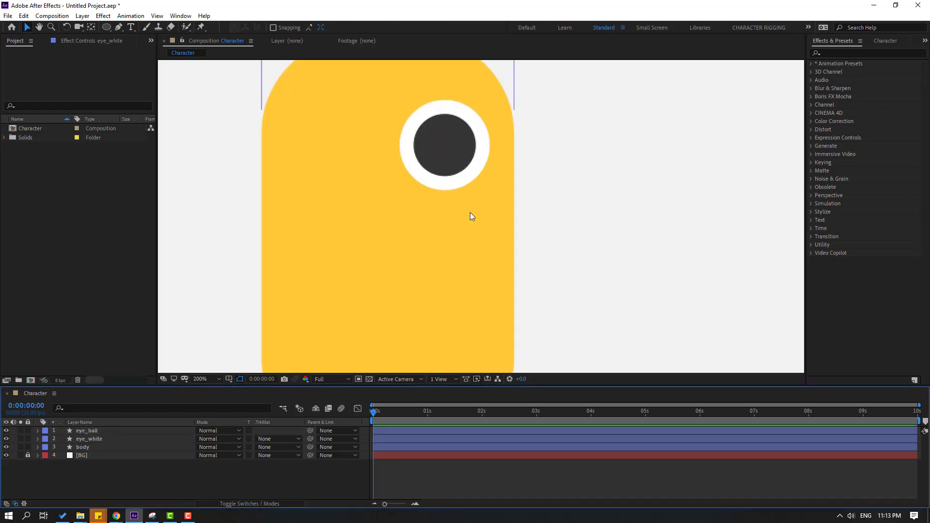
pyautogui.click(97, 439)
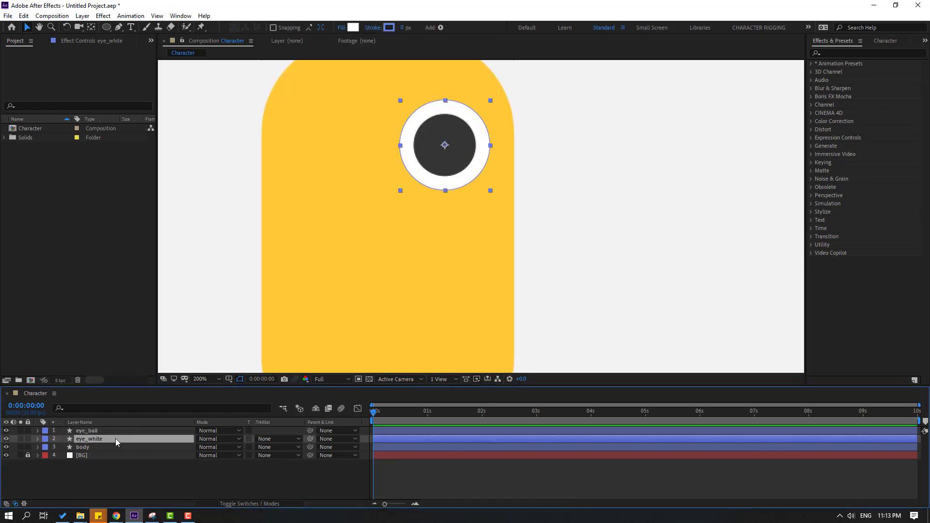
pyautogui.hotkey('ctrl', 'd')
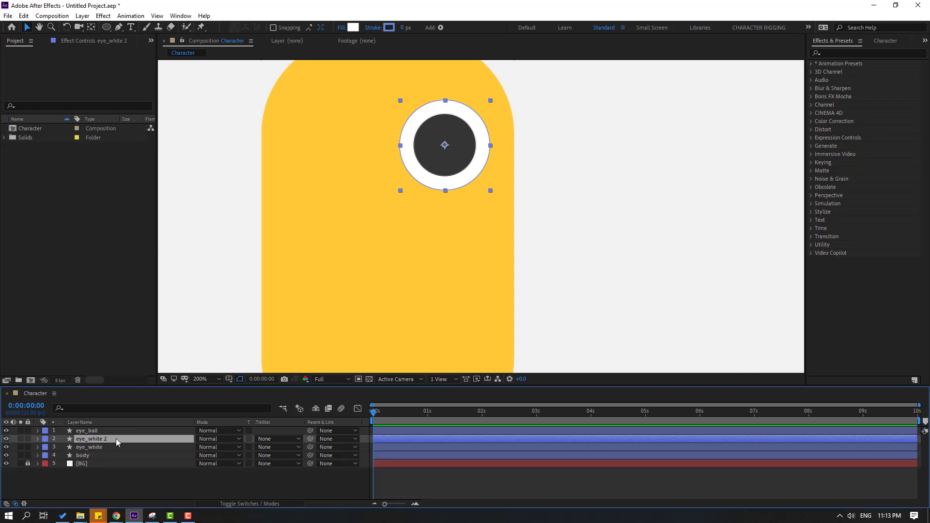
# - Move eye_ball below eye_white 2 and set its track matte to eye_white 2's Alpha Matte
pyautogui.click(87, 431)
pyautogui.moveTo(90, 430); pyautogui.dragTo(101, 442)
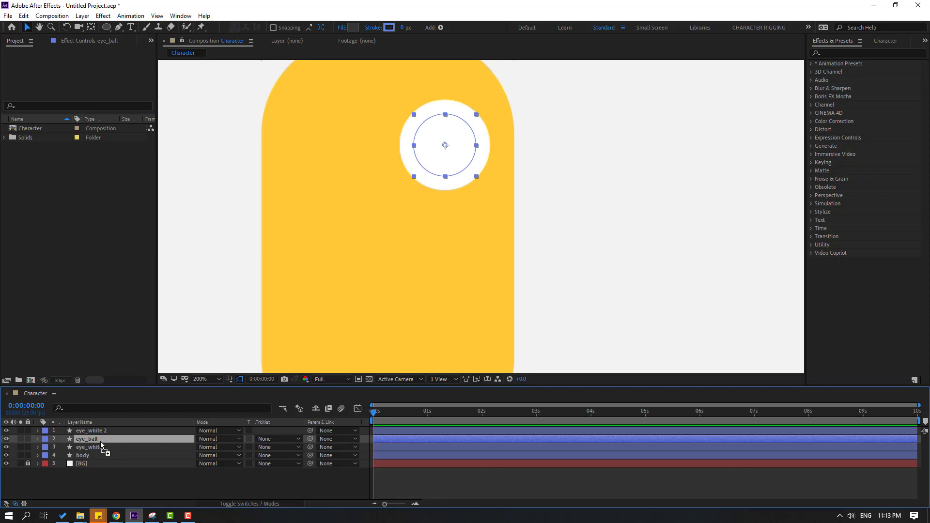
pyautogui.click(279, 439)
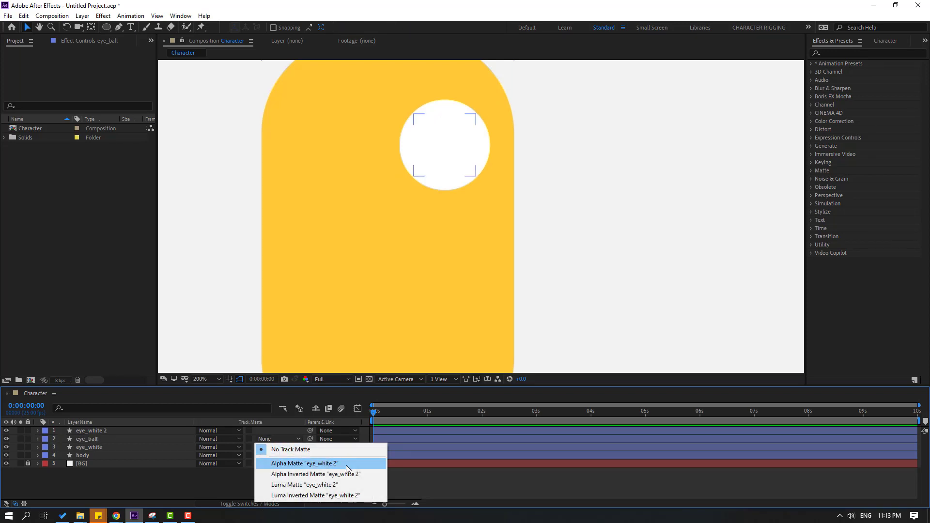
pyautogui.click(229, 490)
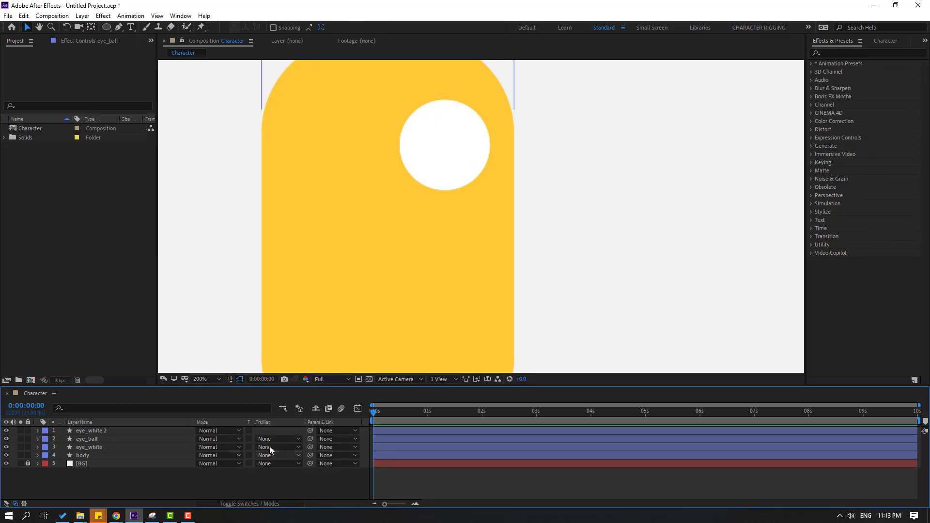
pyautogui.click(267, 505)
pyautogui.click(258, 505)
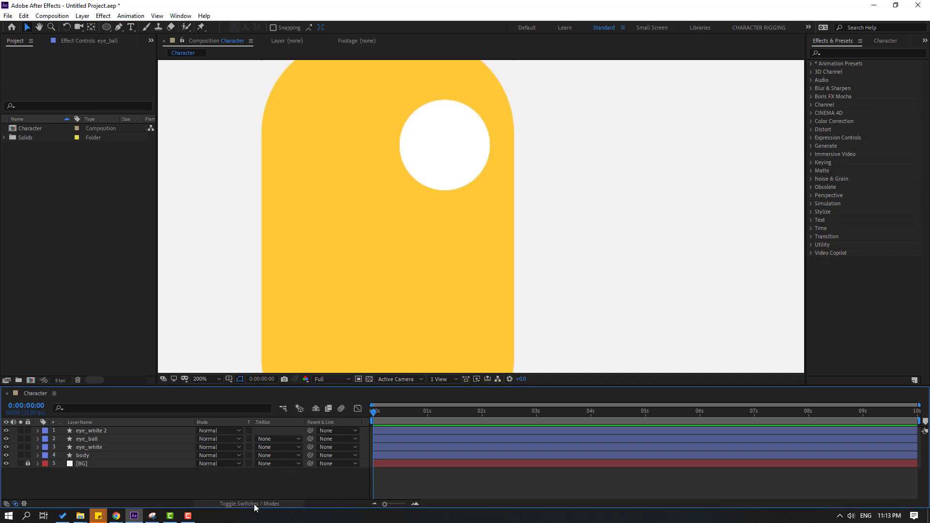
pyautogui.click(254, 505)
pyautogui.click(255, 505)
pyautogui.click(279, 439)
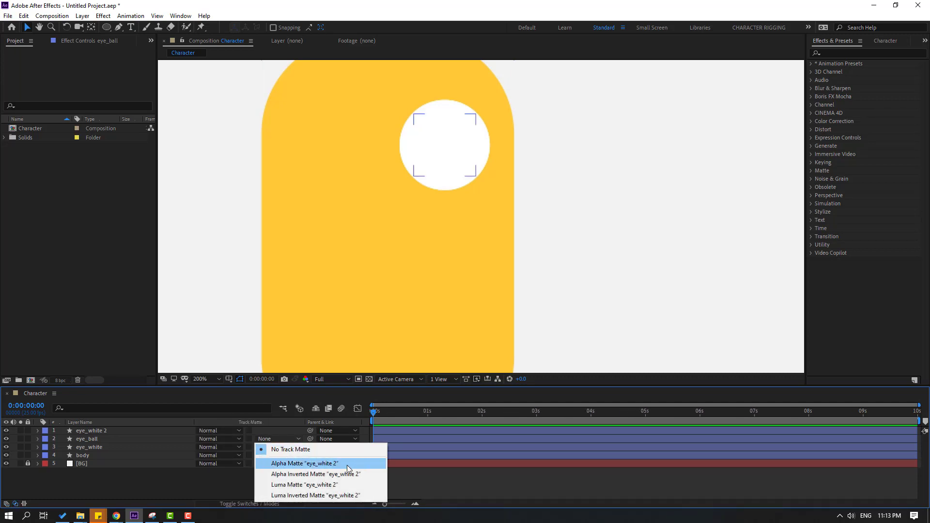
pyautogui.click(347, 466)
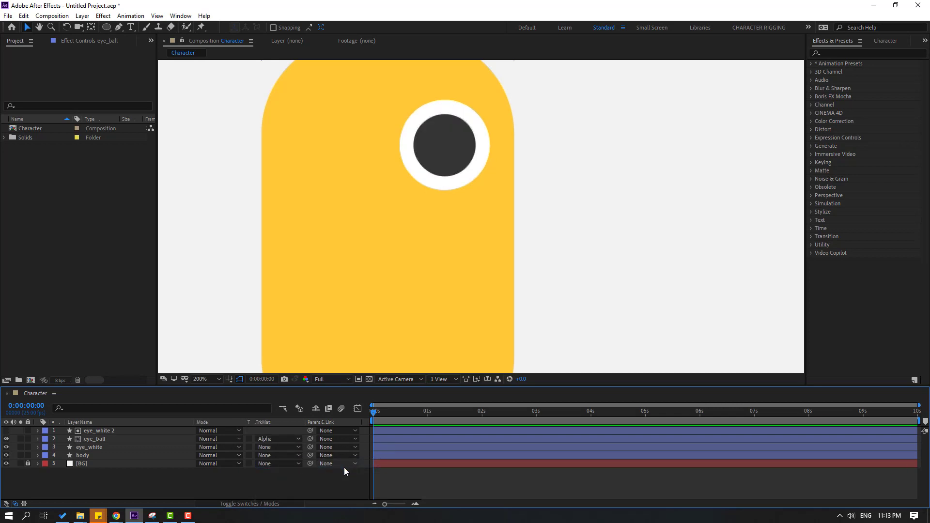
# - Slide the eyeball right inside the white eye and parent eye_white 2 to eye_white
pyautogui.click(95, 439)
pyautogui.moveTo(446, 162)
pyautogui.mouseDown()
pyautogui.moveTo(481, 164)
pyautogui.moveTo(379, 162)
pyautogui.moveTo(400, 126)
pyautogui.moveTo(368, 148)
pyautogui.moveTo(413, 136)
pyautogui.moveTo(377, 131)
pyautogui.moveTo(369, 145)
pyautogui.mouseUp()
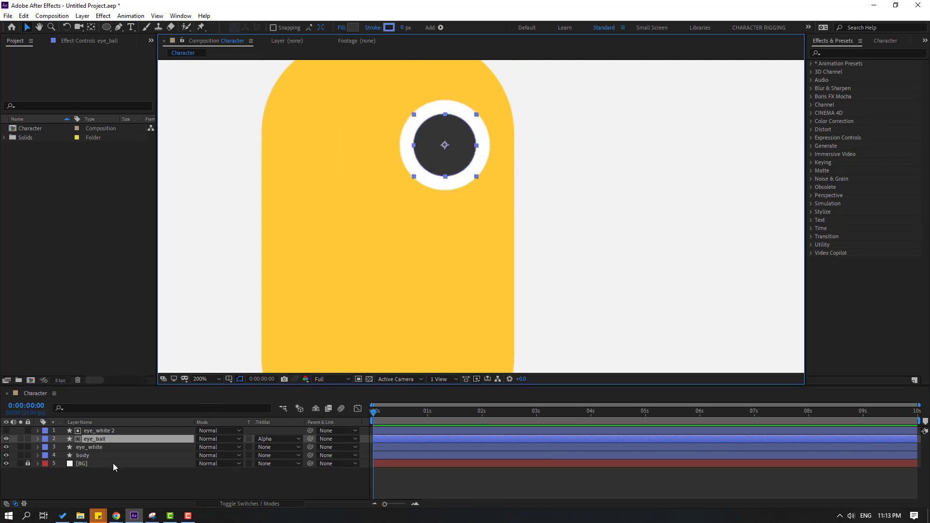
pyautogui.click(111, 431)
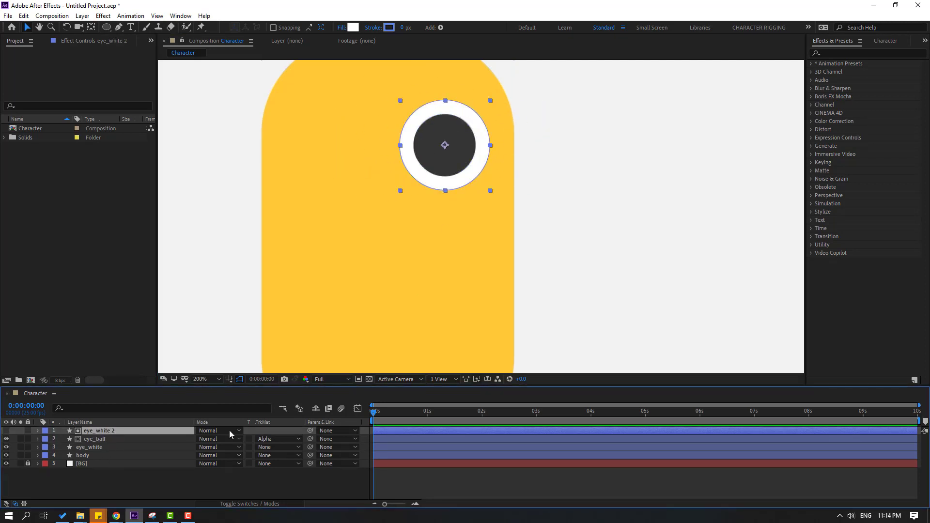
pyautogui.moveTo(311, 431); pyautogui.dragTo(92, 447)
# - Try squashing eye_white to 66% height, undo it, then shift the whole eye right and slightly up
pyautogui.click(93, 447)
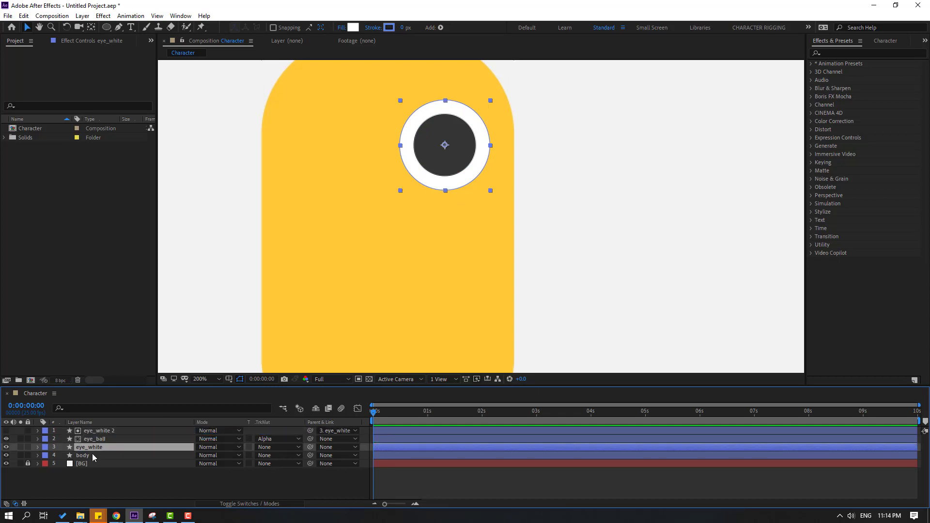
pyautogui.press('s')
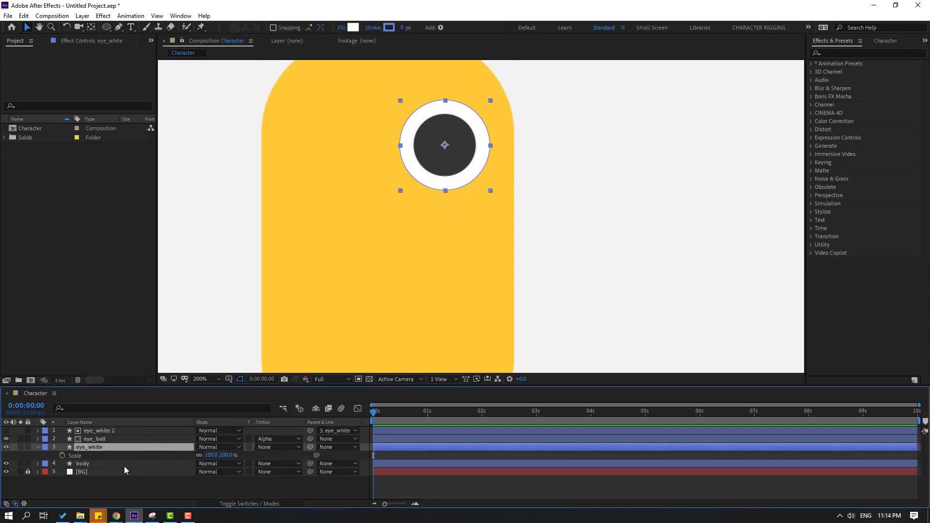
pyautogui.click(199, 455)
pyautogui.moveTo(228, 460)
pyautogui.mouseDown()
pyautogui.moveTo(208, 459)
pyautogui.moveTo(222, 457)
pyautogui.mouseUp()
pyautogui.hotkey('ctrl', 'z')
pyautogui.click(38, 447)
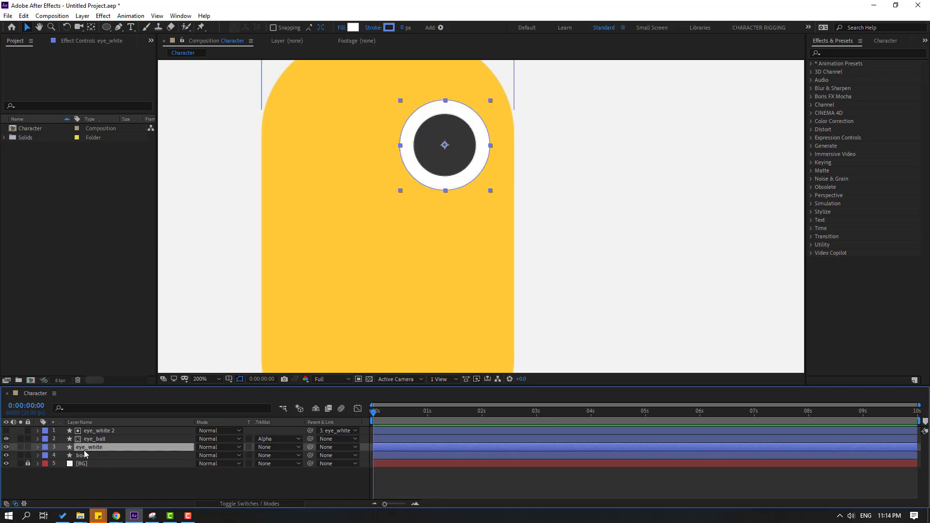
pyautogui.keyDown('ctrl'); pyautogui.click(97, 440); pyautogui.keyUp('ctrl')
pyautogui.keyDown('ctrl'); pyautogui.click(97, 431); pyautogui.keyUp('ctrl')
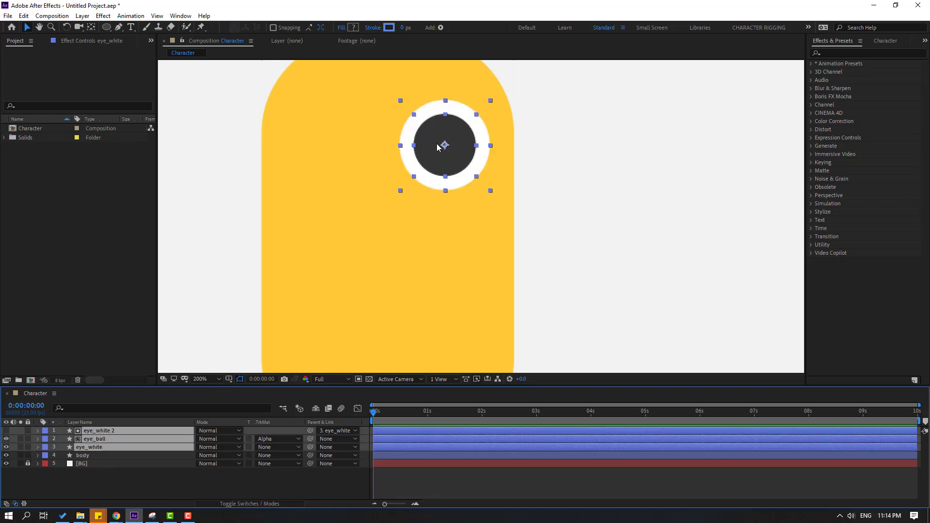
pyautogui.moveTo(437, 147); pyautogui.dragTo(452, 142)
pyautogui.press('F2')
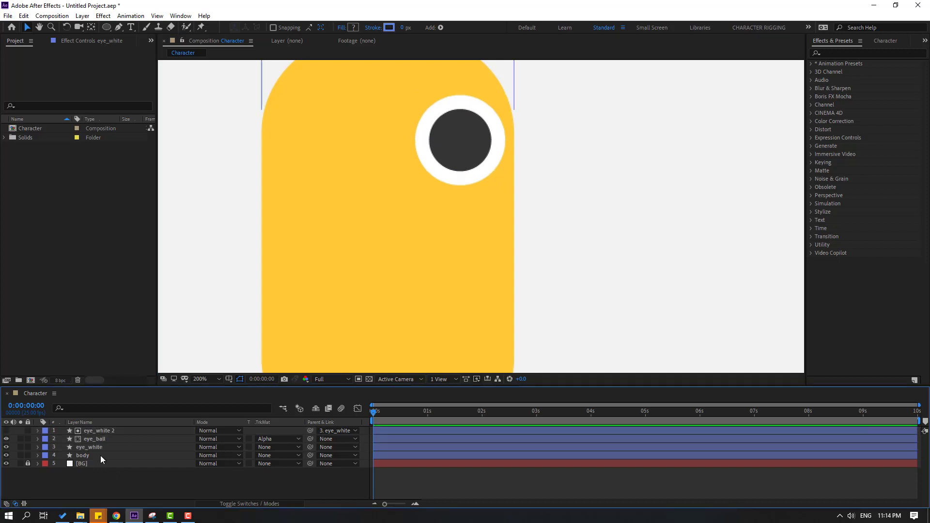
# - Parent eye_ball to the body layer and zoom back in on the bird's face
pyautogui.click(97, 439)
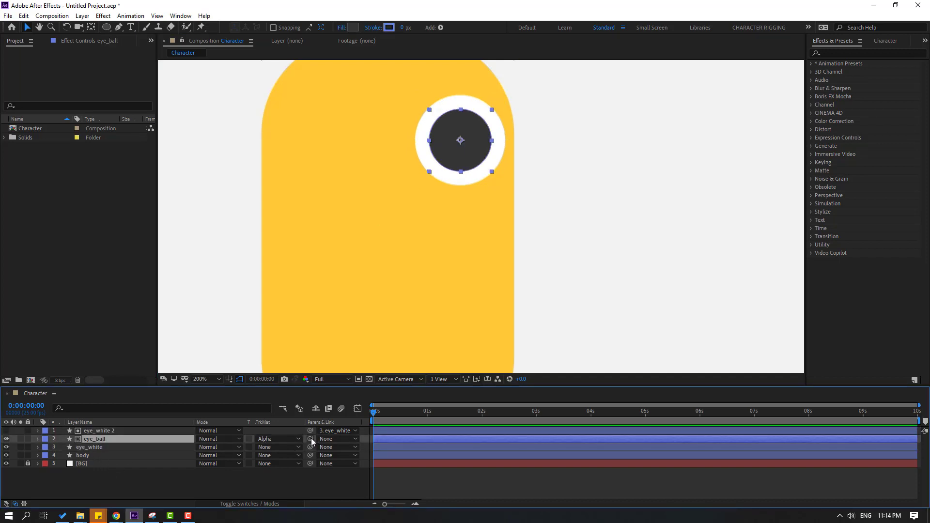
pyautogui.moveTo(311, 438); pyautogui.dragTo(101, 455)
pyautogui.click(105, 484)
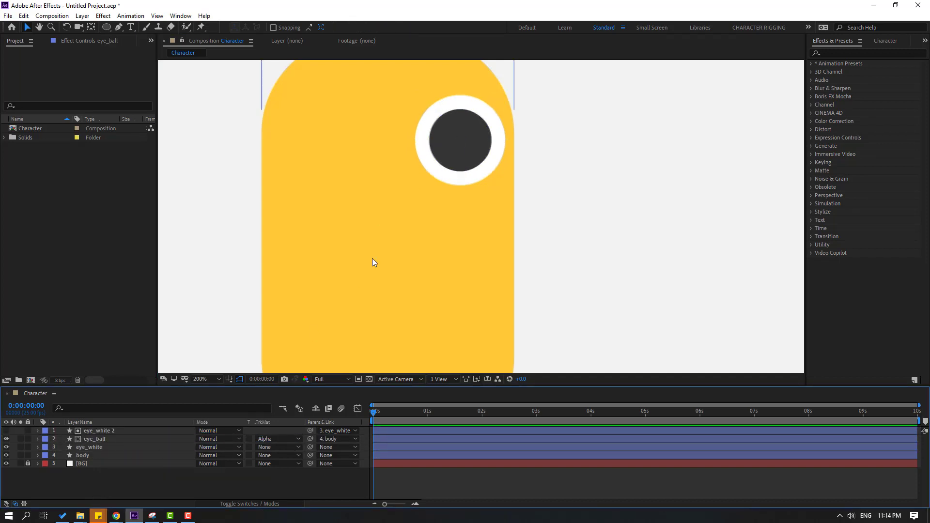
pyautogui.scroll(-2, 372, 258)
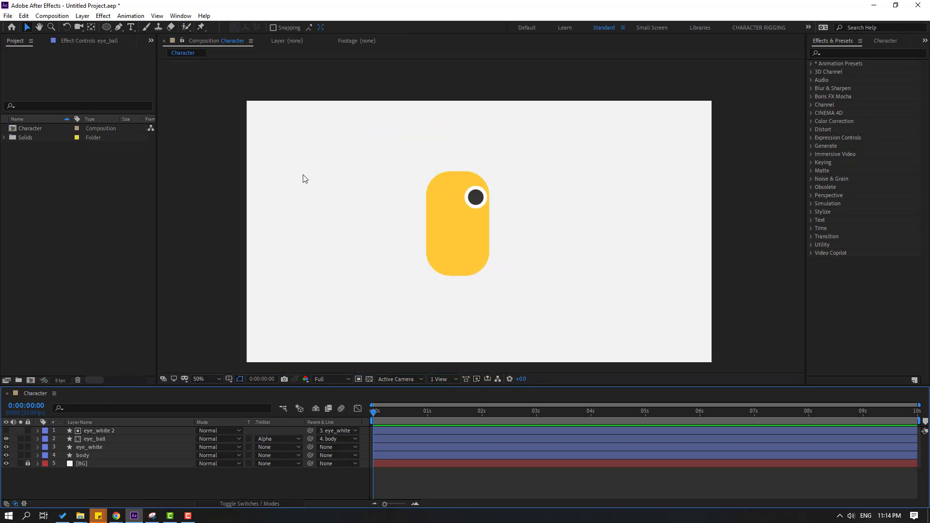
pyautogui.click(119, 27)
pyautogui.press('.')
pyautogui.press('.')
pyautogui.press('.')
pyautogui.press('.')
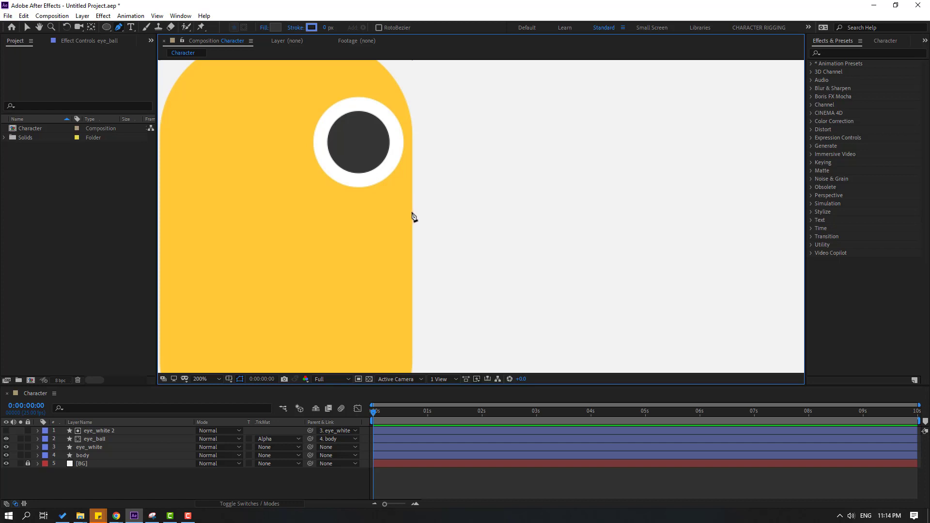
# - Draw a closed dark triangle jutting right from the body's edge as the beak
pyautogui.click(411, 212)
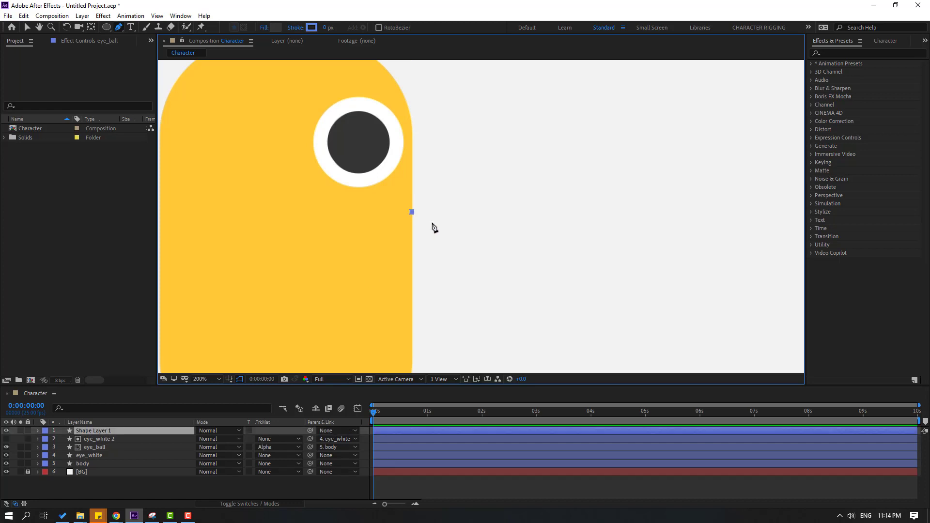
pyautogui.click(463, 263)
pyautogui.click(411, 267)
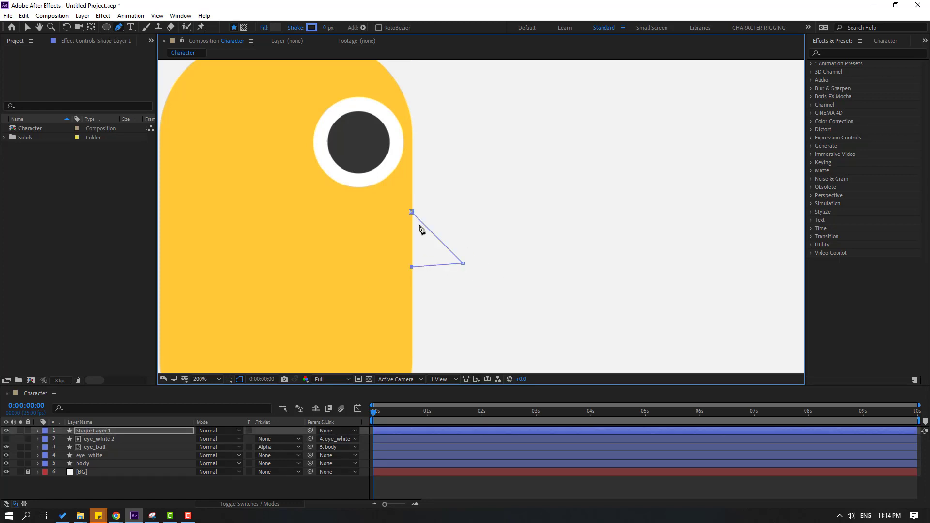
pyautogui.click(411, 212)
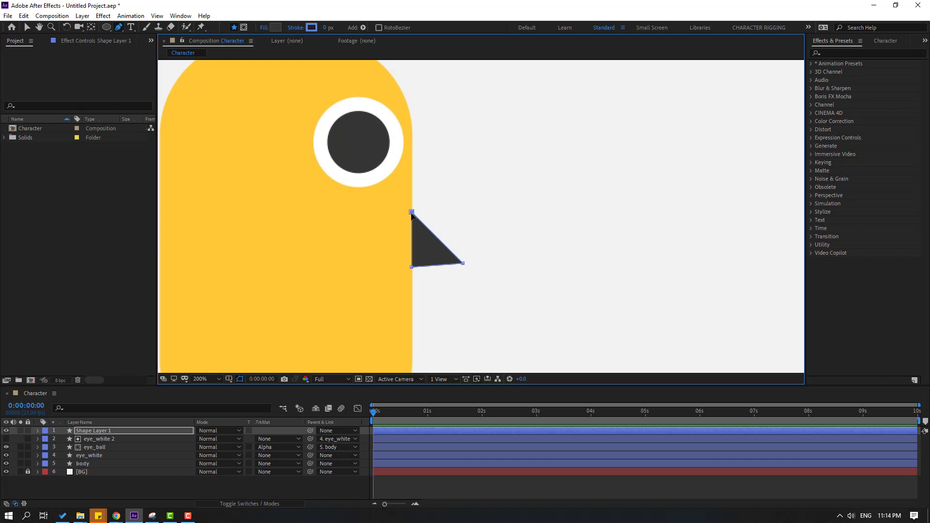
# - Pull the beak's top and bottom corners left into the body
pyautogui.moveTo(411, 212); pyautogui.dragTo(403, 210)
pyautogui.moveTo(412, 267); pyautogui.dragTo(403, 268)
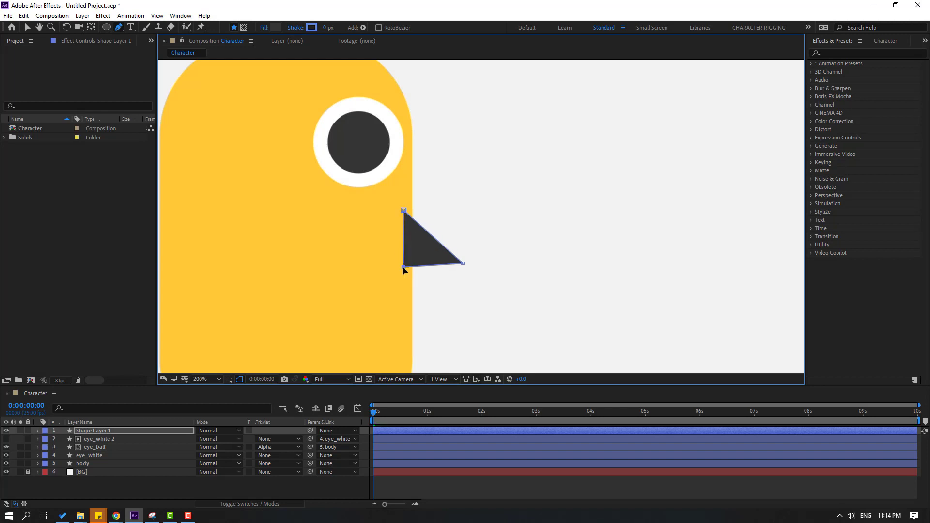
pyautogui.moveTo(405, 213); pyautogui.dragTo(402, 211)
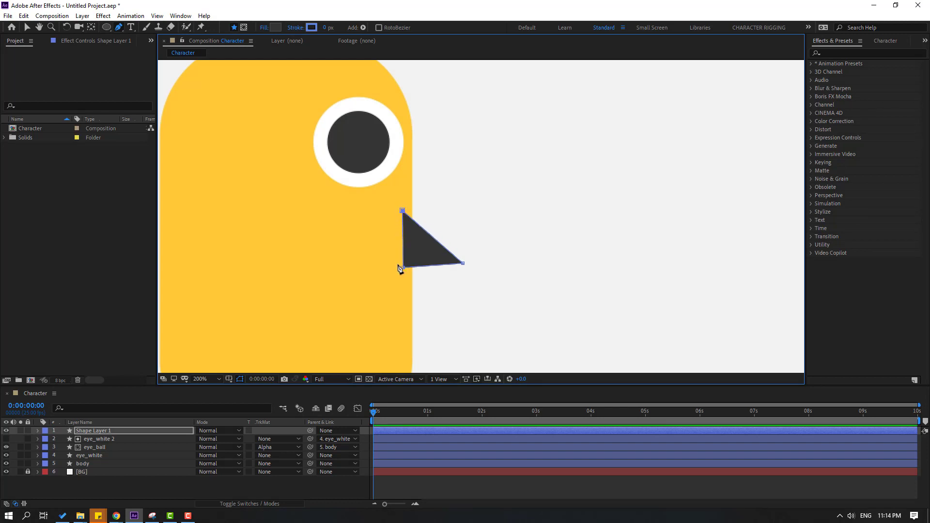
pyautogui.moveTo(403, 268); pyautogui.dragTo(395, 267)
pyautogui.moveTo(403, 213); pyautogui.dragTo(399, 216)
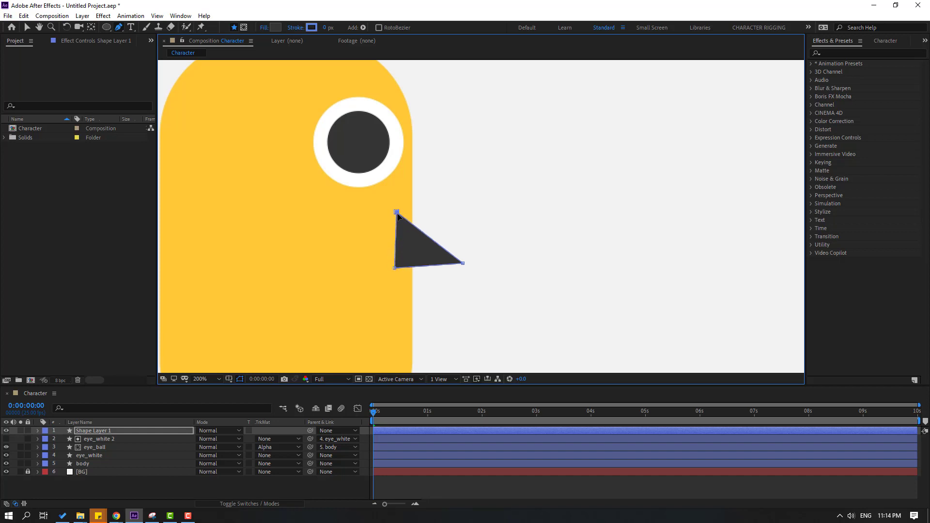
# - Rename the triangle shape layer to mouth_up and zoom in to frame the beak
pyautogui.click(27, 28)
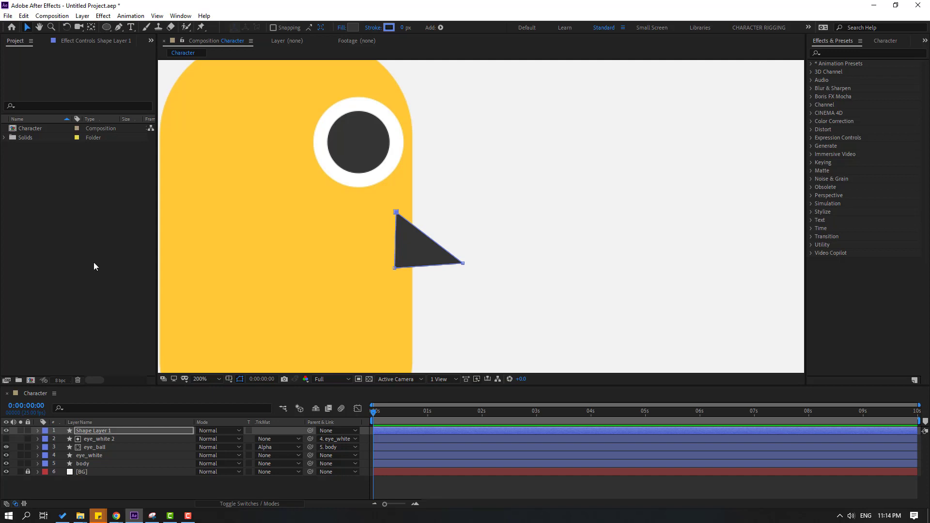
pyautogui.click(101, 432)
pyautogui.press('Return')
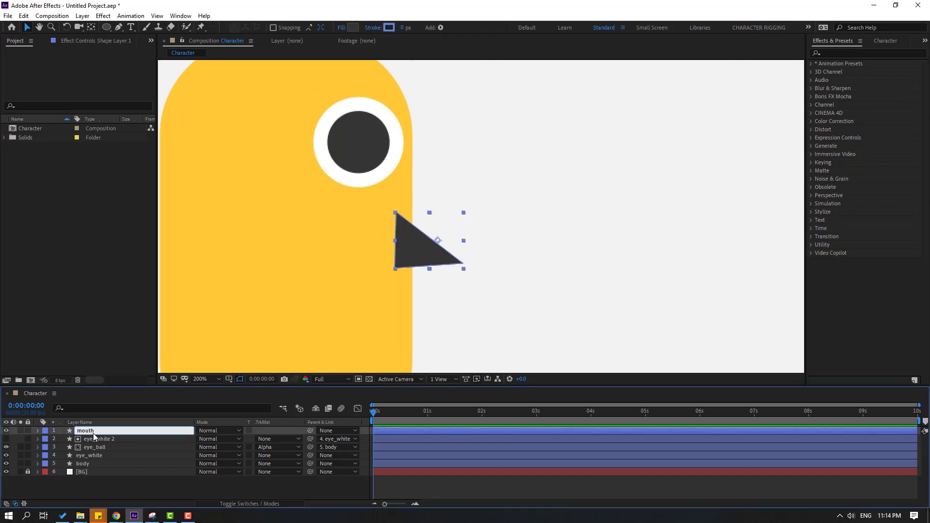
pyautogui.write('mouth_up')
pyautogui.press('Return')
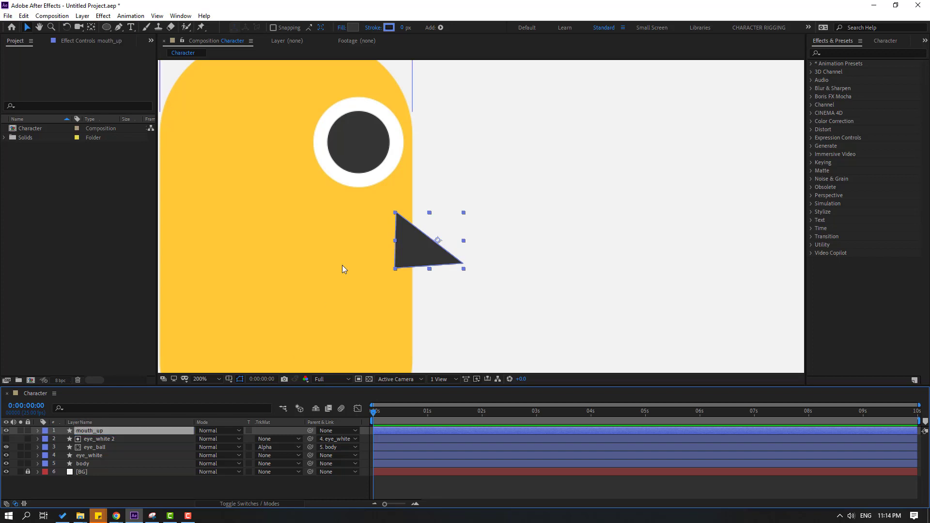
pyautogui.press('.')
pyautogui.press('h')
pyautogui.moveTo(292, 303); pyautogui.dragTo(397, 260)
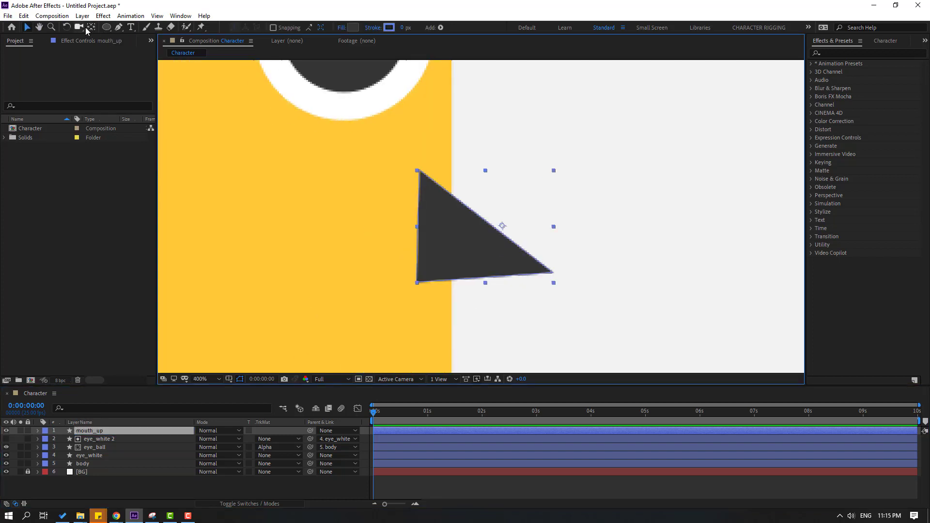
# - Move the mouth_up anchor point to the beak's bottom-left corner
pyautogui.click(91, 27)
pyautogui.moveTo(505, 227); pyautogui.dragTo(422, 280)
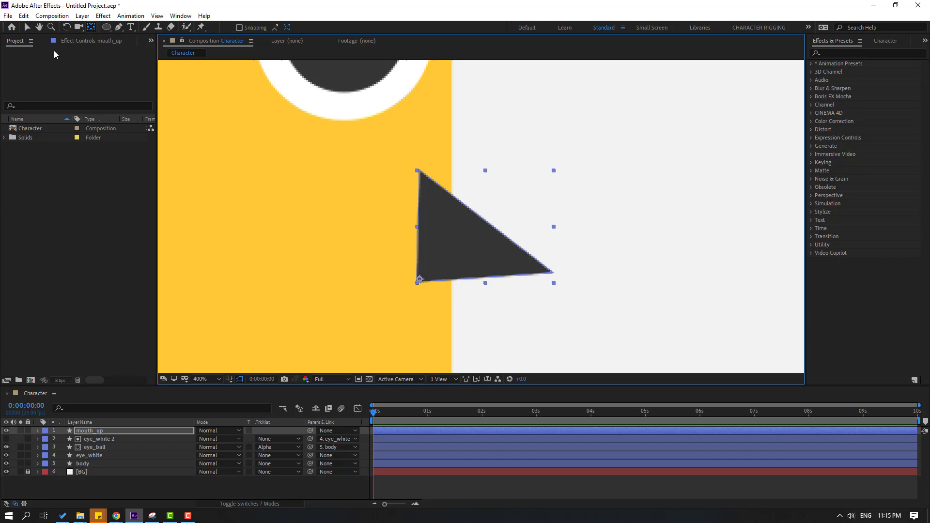
pyautogui.click(28, 30)
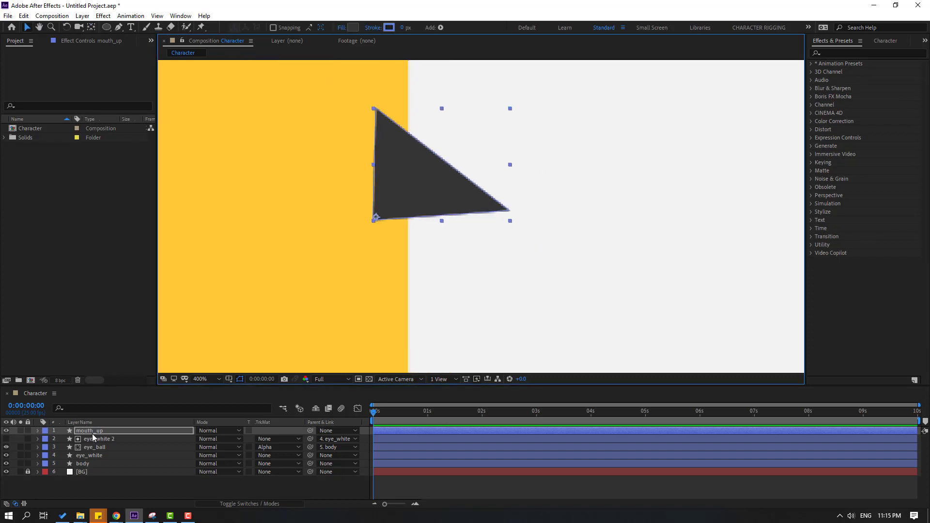
# - Duplicate mouth_up, rename the copy mouth_down, and nudge it downward
pyautogui.hotkey('ctrl', 'd')
pyautogui.press('Return')
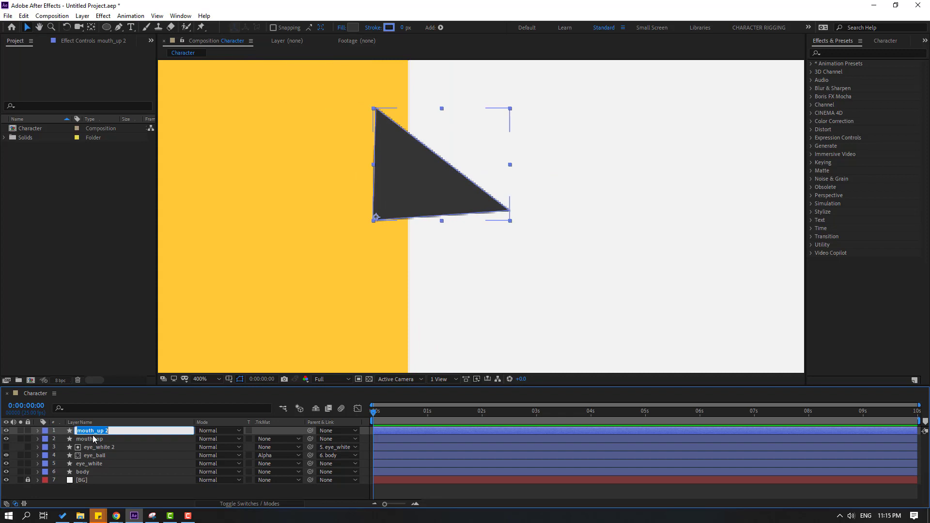
pyautogui.press('Right')
pyautogui.write('down')
pyautogui.press('Return')
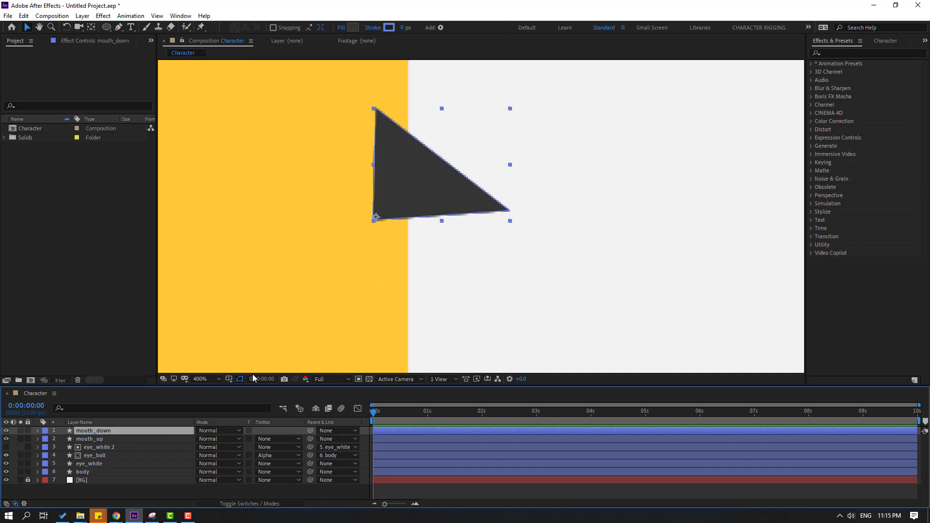
pyautogui.hotkey('shift', 'Down')
pyautogui.hotkey('shift', 'Down')
pyautogui.hotkey('shift', 'Down')
pyautogui.hotkey('shift', 'Down')
pyautogui.hotkey('shift', 'Down')
pyautogui.hotkey('shift', 'Down')
pyautogui.hotkey('shift', 'Down')
pyautogui.hotkey('shift', 'Down')
pyautogui.hotkey('shift', 'Down')
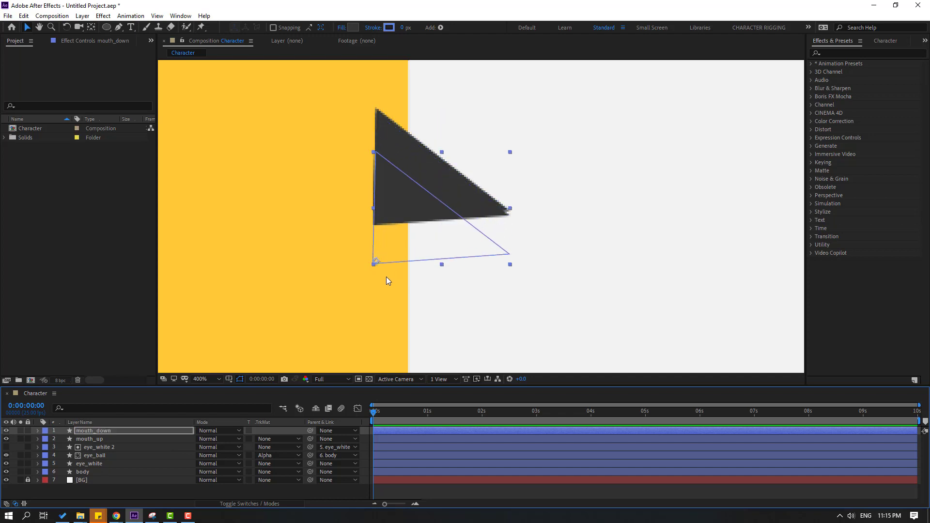
pyautogui.hotkey('shift', 'Down')
pyautogui.hotkey('shift', 'Down')
pyautogui.hotkey('shift', 'Down')
pyautogui.hotkey('shift', 'Down')
pyautogui.hotkey('shift', 'Down')
# - Flip mouth_down vertically and position it just below mouth_up
pyautogui.rightClick(87, 431)
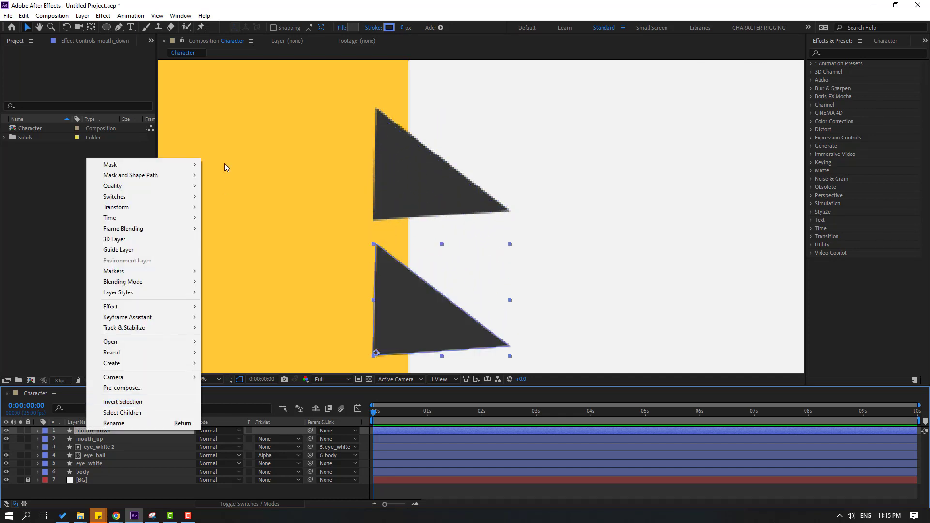
pyautogui.moveTo(175, 211)
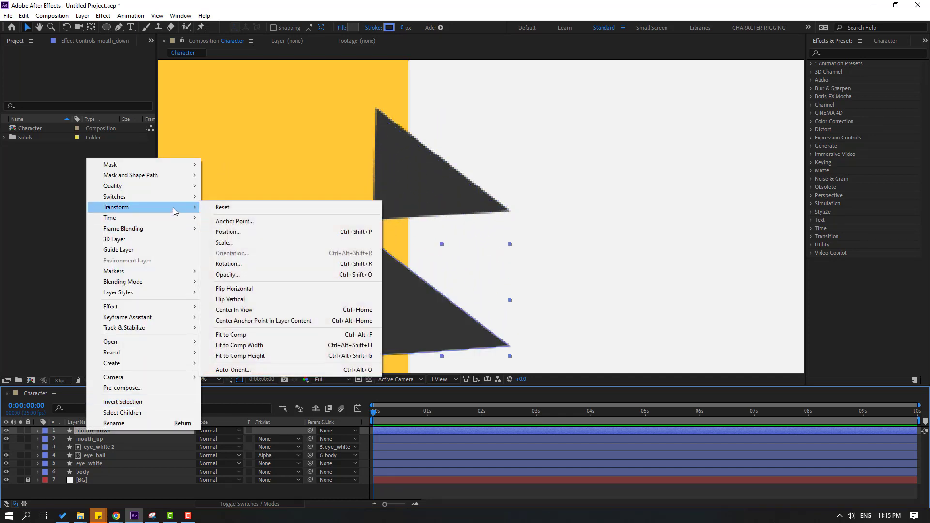
pyautogui.click(241, 303)
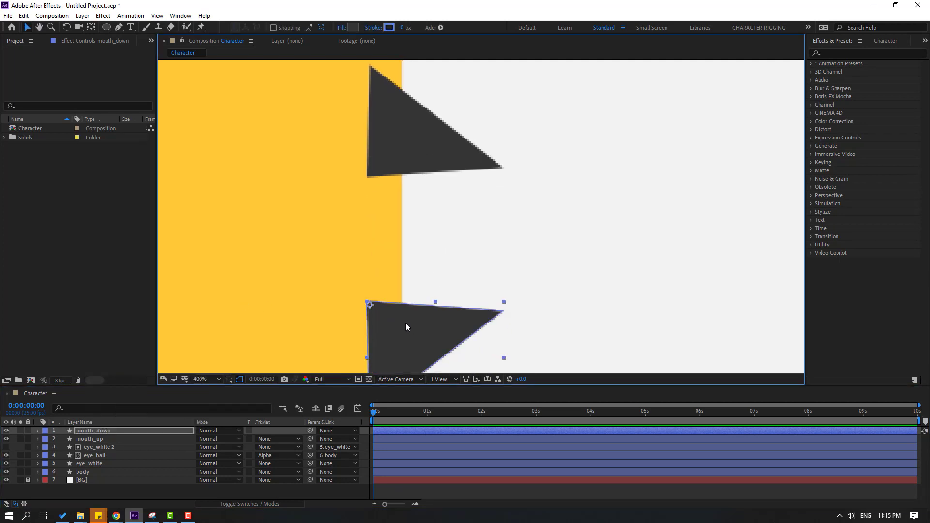
pyautogui.hotkey('shift', 'Up')
pyautogui.hotkey('shift', 'Up')
pyautogui.hotkey('shift', 'Up')
pyautogui.hotkey('shift', 'Up')
pyautogui.hotkey('shift', 'Up')
pyautogui.hotkey('shift', 'Up')
pyautogui.hotkey('shift', 'Up')
pyautogui.hotkey('shift', 'Up')
pyautogui.hotkey('shift', 'Up')
pyautogui.hotkey('shift', 'Up')
pyautogui.hotkey('shift', 'Up')
pyautogui.hotkey('shift', 'Up')
pyautogui.hotkey('shift', 'Up')
pyautogui.hotkey('shift', 'Up')
pyautogui.hotkey('shift', 'Up')
pyautogui.hotkey('shift', 'Up')
pyautogui.hotkey('shift', 'Up')
pyautogui.hotkey('shift', 'Up')
pyautogui.hotkey('shift', 'Up')
pyautogui.hotkey('shift', 'Up')
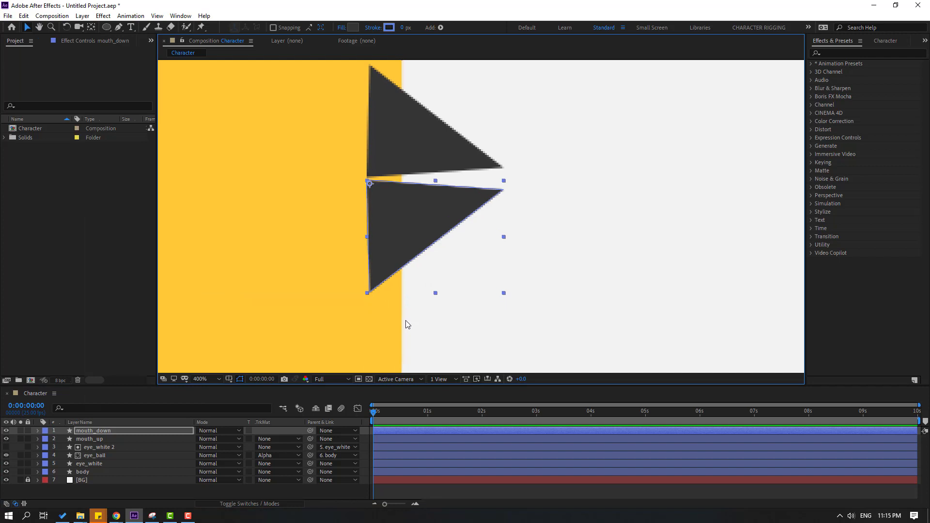
pyautogui.press('Up')
pyautogui.press('Up')
# - Move both mouth_up and mouth_down layers below the body layer
pyautogui.click(227, 493)
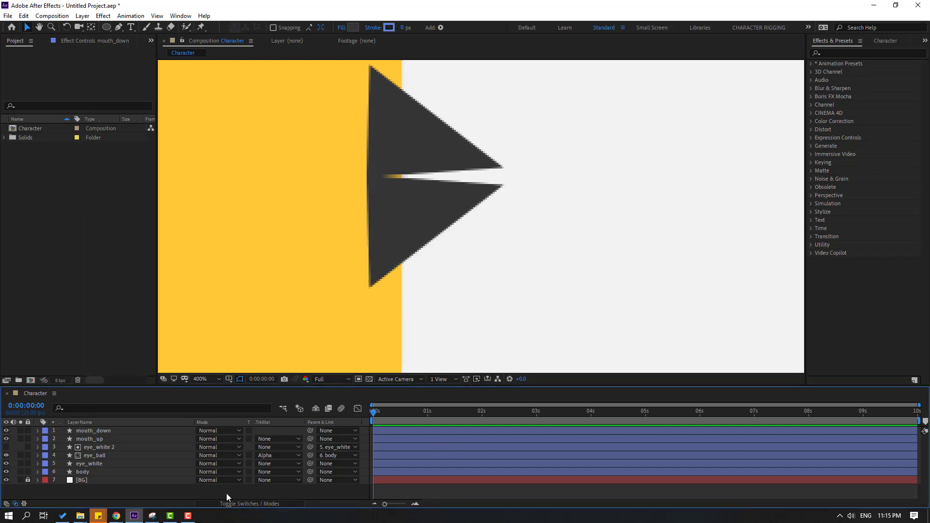
pyautogui.click(394, 249)
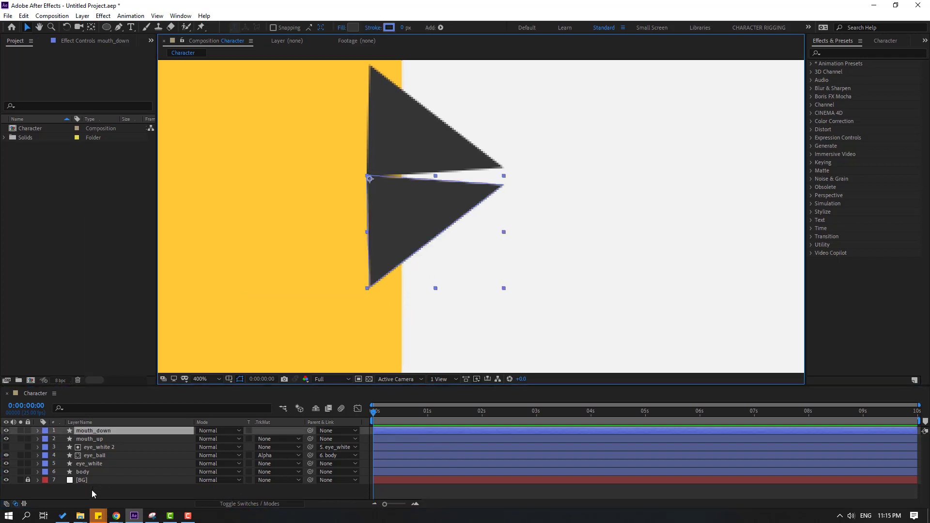
pyautogui.click(92, 490)
pyautogui.click(91, 439)
pyautogui.keyDown('shift'); pyautogui.click(115, 432); pyautogui.keyUp('shift')
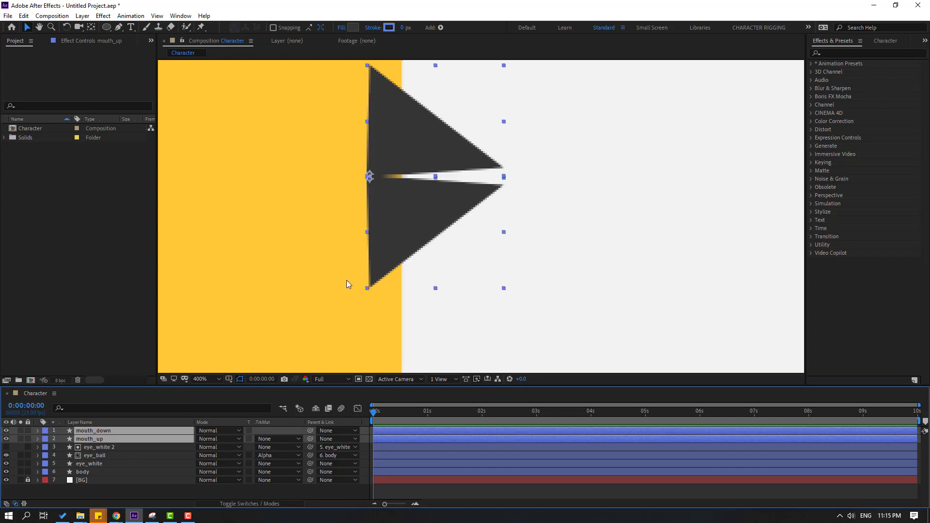
pyautogui.scroll(-2, 347, 279)
pyautogui.moveTo(108, 440); pyautogui.dragTo(103, 475)
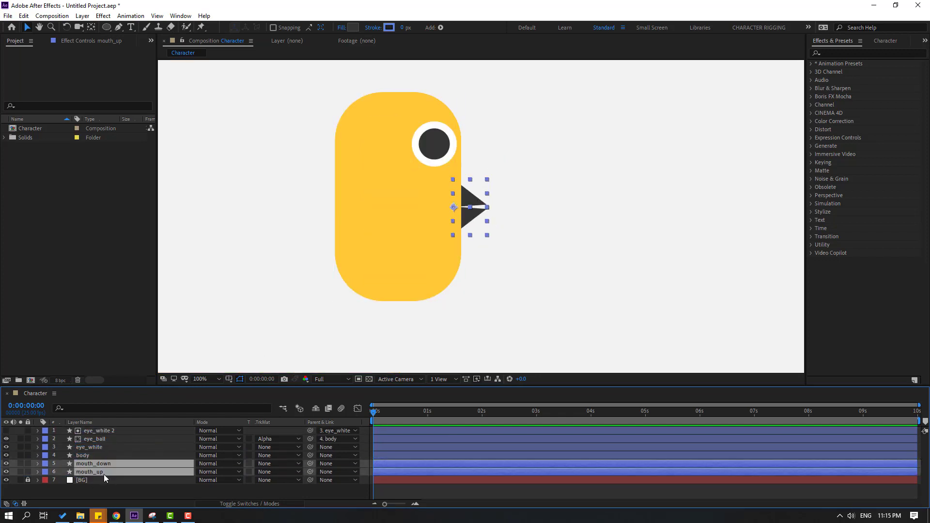
# - Nudge both beak halves up slightly on the body's right edge
pyautogui.scroll(1, 409, 245)
pyautogui.scroll(-1, 406, 245)
pyautogui.hotkey('shift', 'Up')
pyautogui.hotkey('shift', 'Up')
pyautogui.hotkey('shift', 'Up')
pyautogui.hotkey('shift', 'Up')
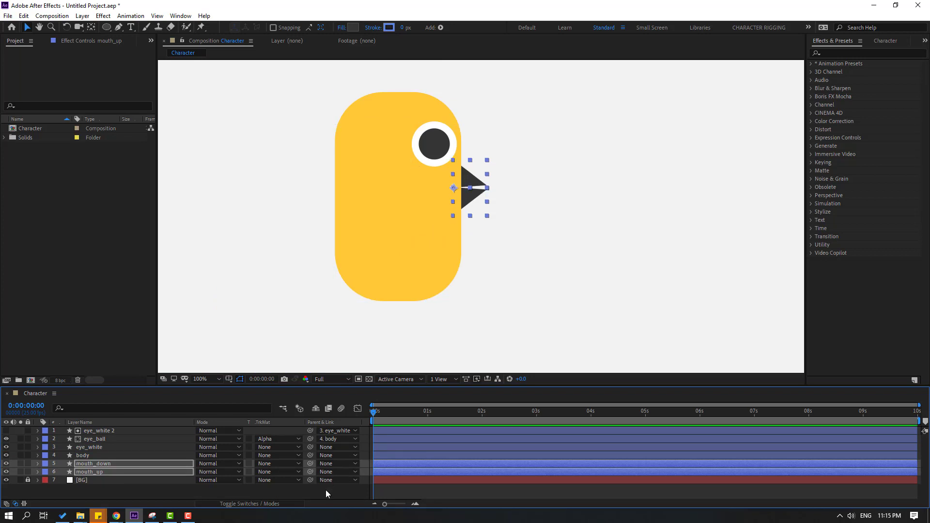
pyautogui.click(325, 494)
pyautogui.press(',')
pyautogui.press('.')
pyautogui.press('.')
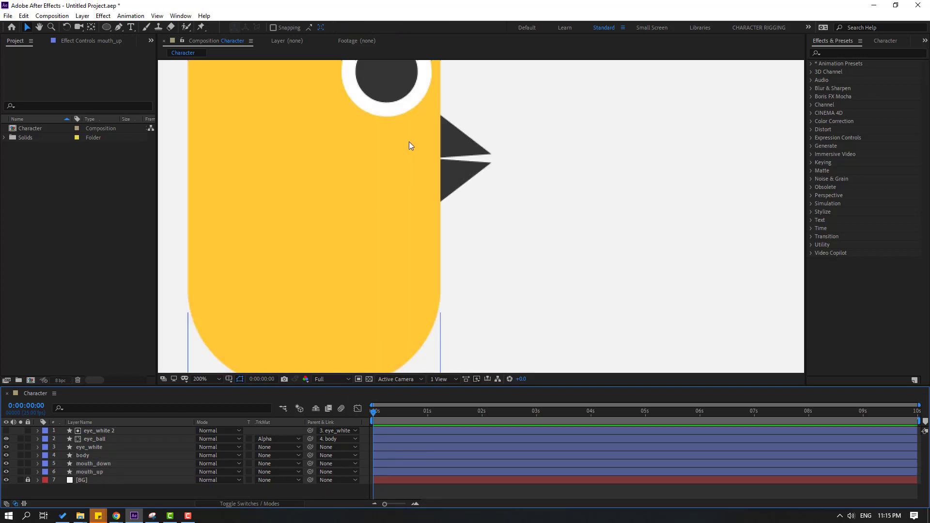
pyautogui.press(',')
# - Drag the eye_ball pupil right toward the front of the eye
pyautogui.press('.')
pyautogui.click(404, 143)
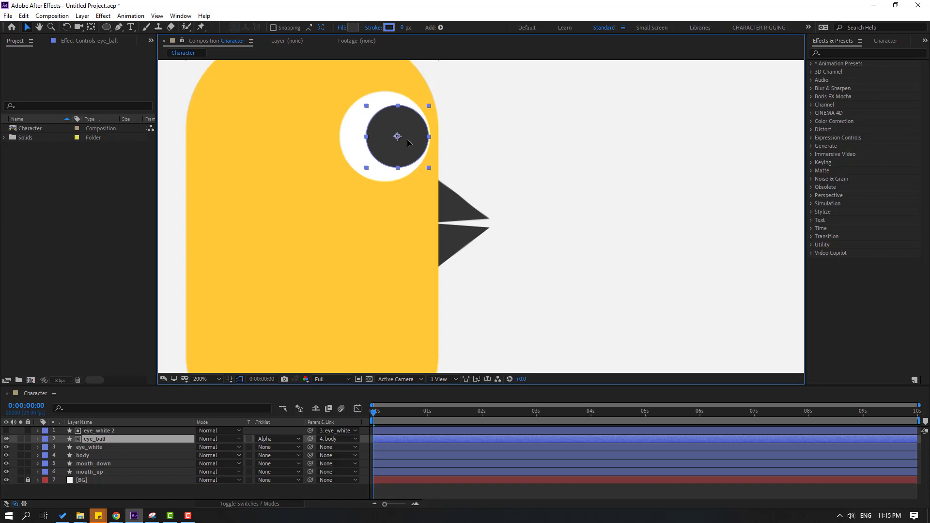
pyautogui.moveTo(407, 139); pyautogui.dragTo(415, 140)
pyautogui.click(351, 490)
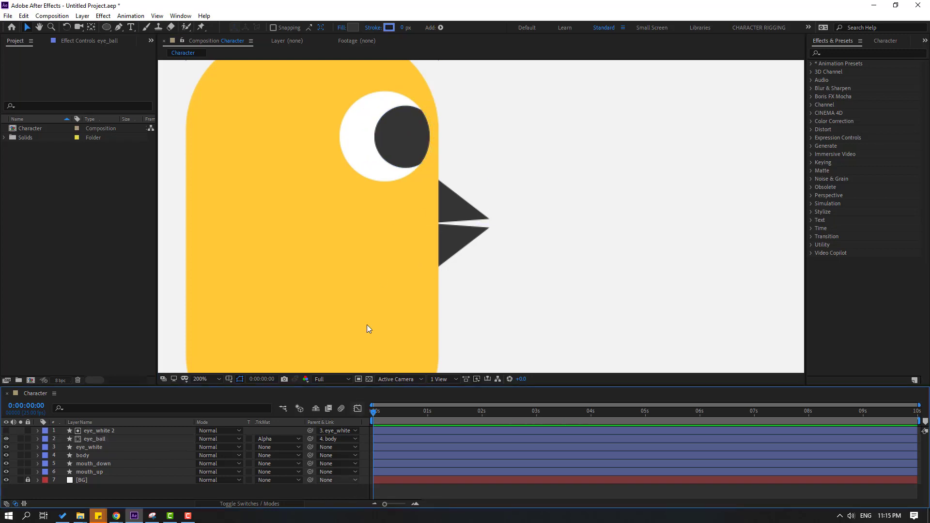
pyautogui.scroll(-1, 367, 325)
pyautogui.moveTo(331, 307); pyautogui.dragTo(341, 251)
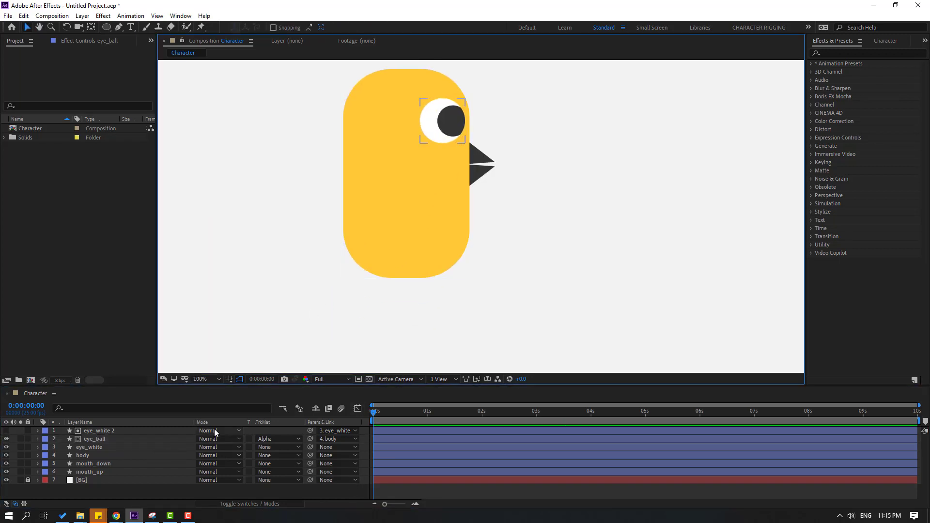
pyautogui.click(123, 493)
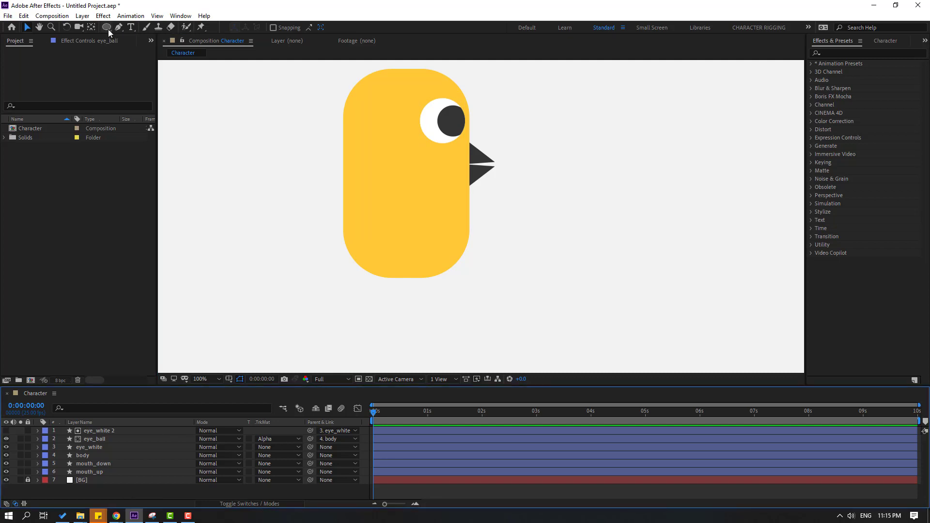
# - Draw a rounded-rectangle leg below the body
pyautogui.moveTo(109, 28); pyautogui.dragTo(165, 36)
pyautogui.moveTo(380, 304)
pyautogui.mouseDown()
pyautogui.moveTo(379, 228)
pyautogui.moveTo(369, 244)
pyautogui.moveTo(386, 280)
pyautogui.moveTo(395, 279)
pyautogui.mouseUp()
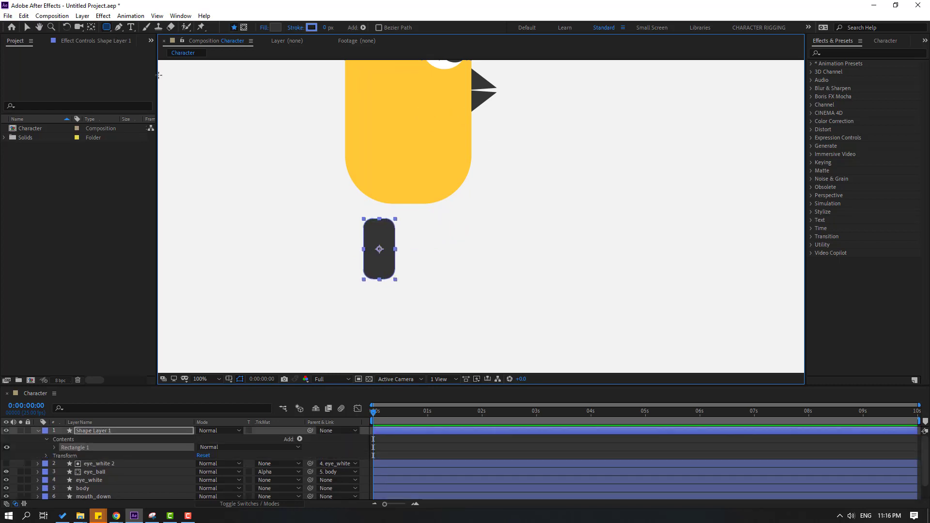
pyautogui.click(27, 27)
pyautogui.press('.')
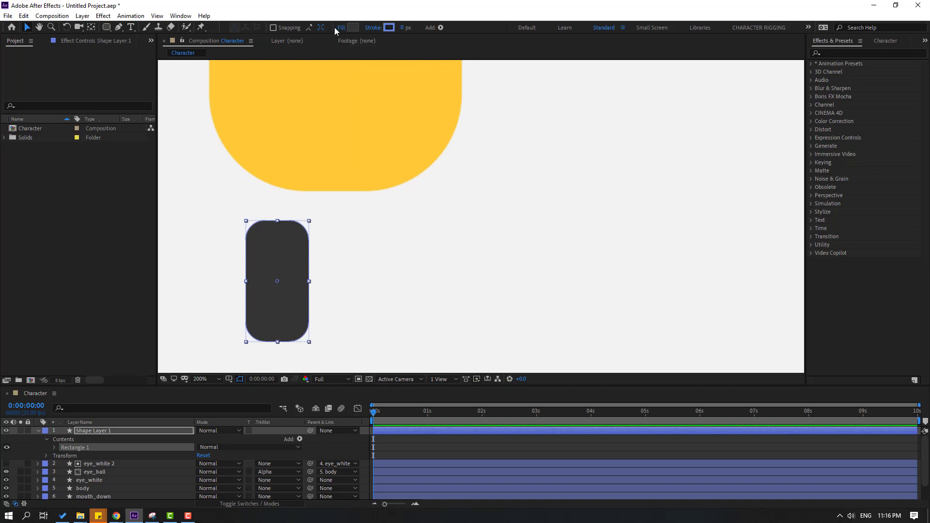
# - Fill the new rectangle with the body's yellow FFC938 using the eyedropper
pyautogui.click(354, 29)
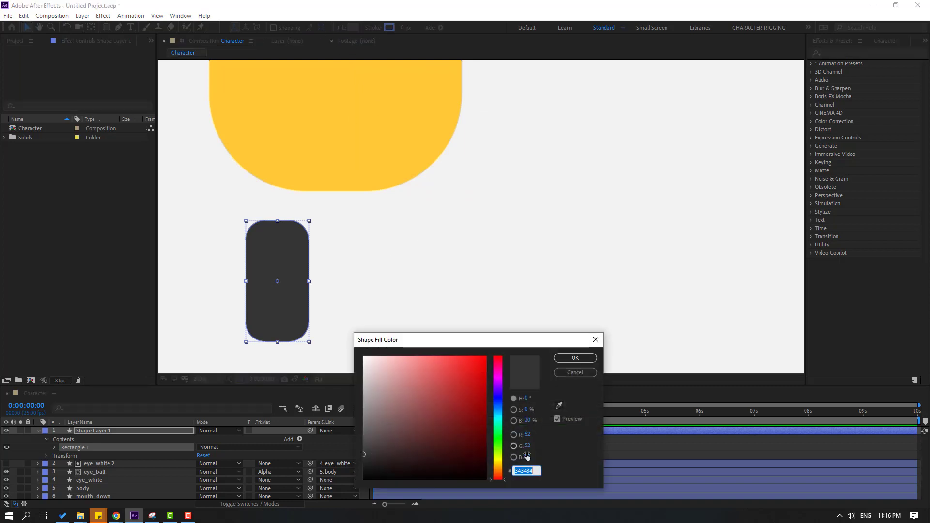
pyautogui.click(559, 406)
pyautogui.click(386, 103)
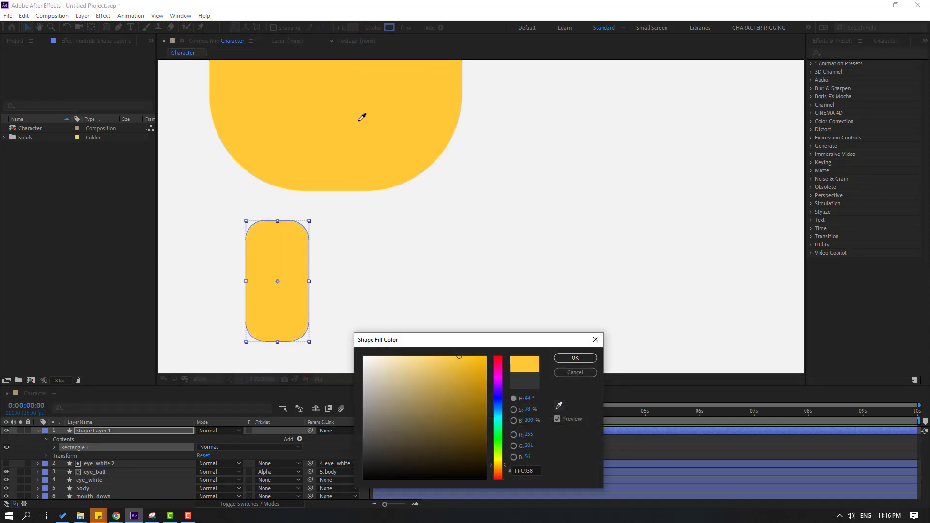
pyautogui.click(575, 358)
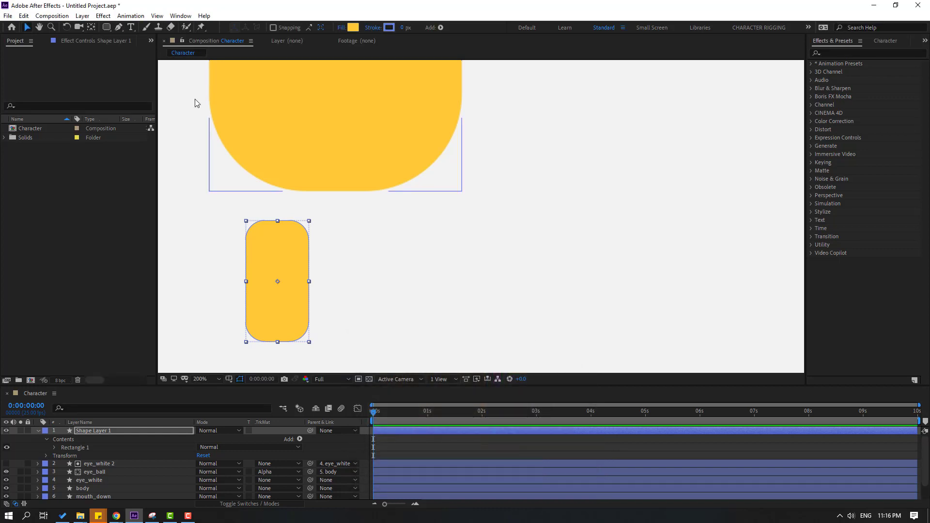
pyautogui.click(34, 445)
pyautogui.click(84, 432)
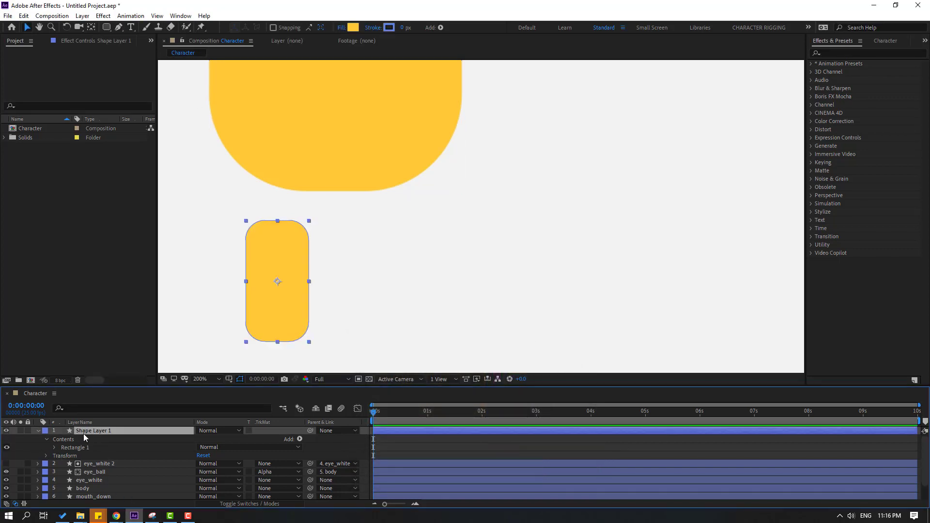
# - Move the leg's anchor point to its top edge and slide the leg up beneath the body
pyautogui.click(91, 27)
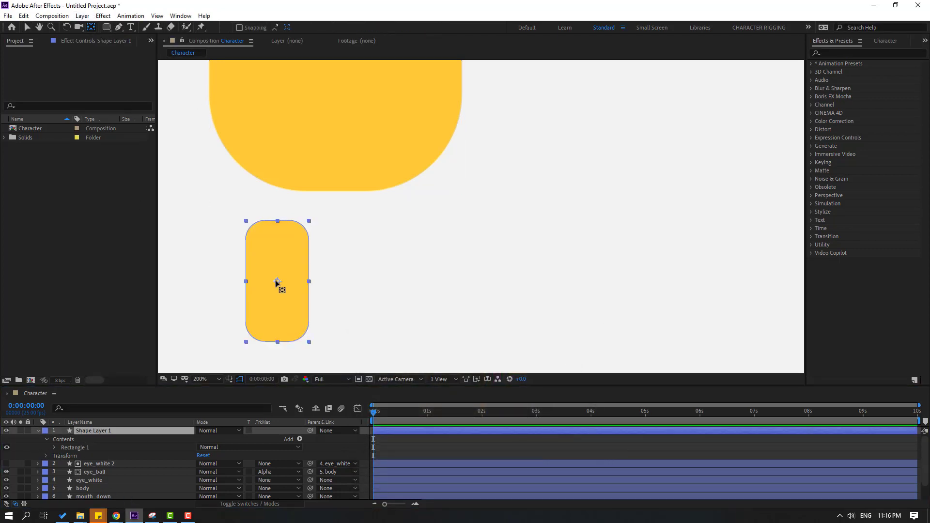
pyautogui.moveTo(278, 282); pyautogui.dragTo(277, 223)
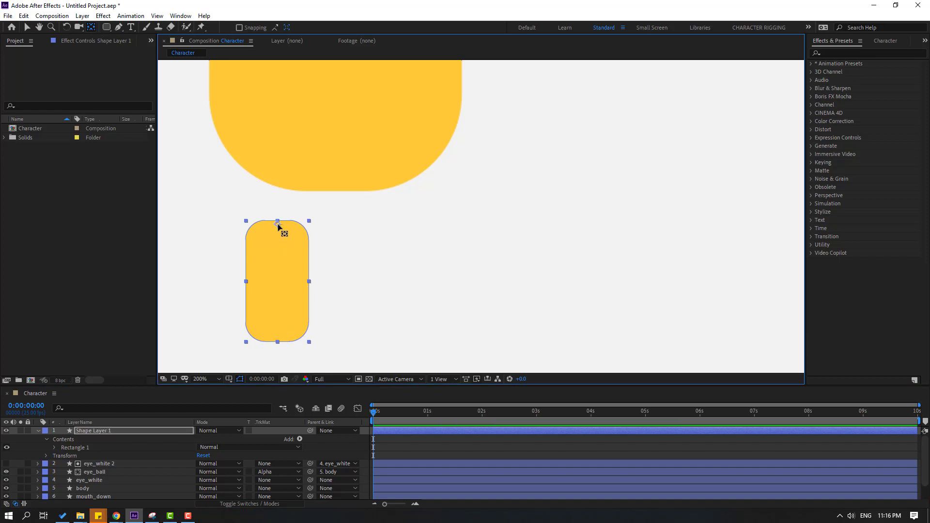
pyautogui.click(27, 28)
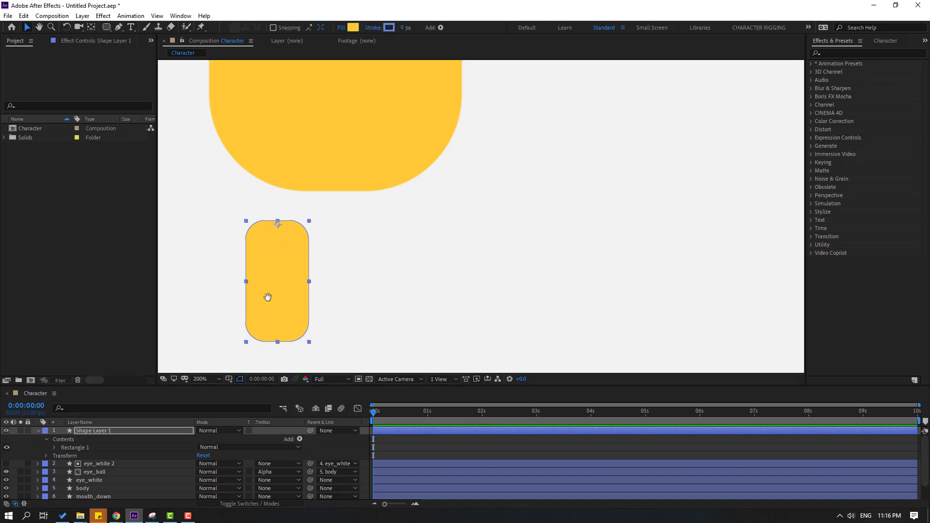
pyautogui.moveTo(267, 297); pyautogui.dragTo(369, 293)
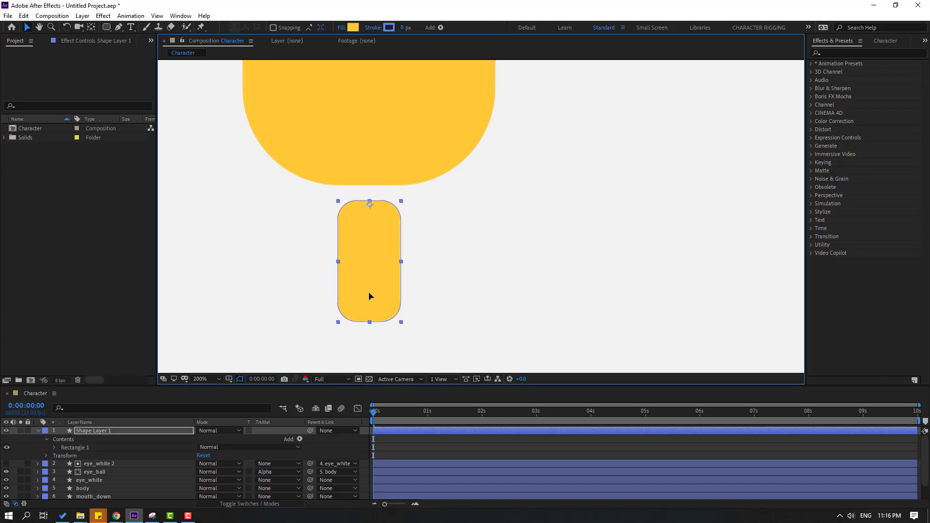
# - Rename Shape Layer 1 to foot_left and duplicate it as foot_right
pyautogui.click(39, 432)
pyautogui.press('Return')
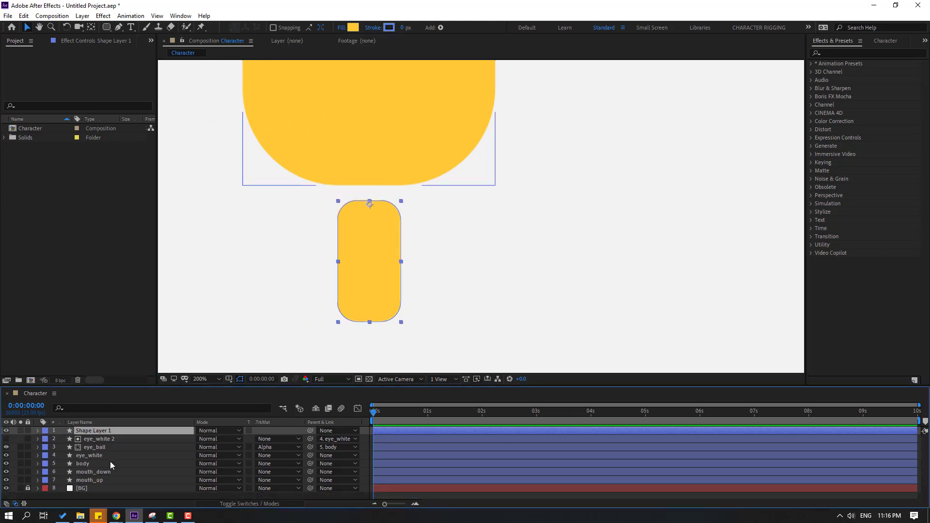
pyautogui.write('foot_left')
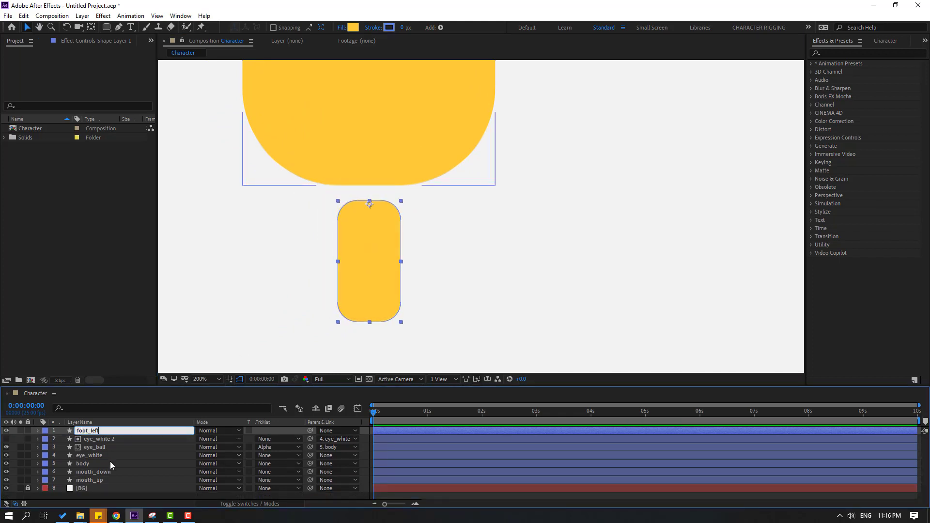
pyautogui.press('Return')
pyautogui.hotkey('ctrl', 'd')
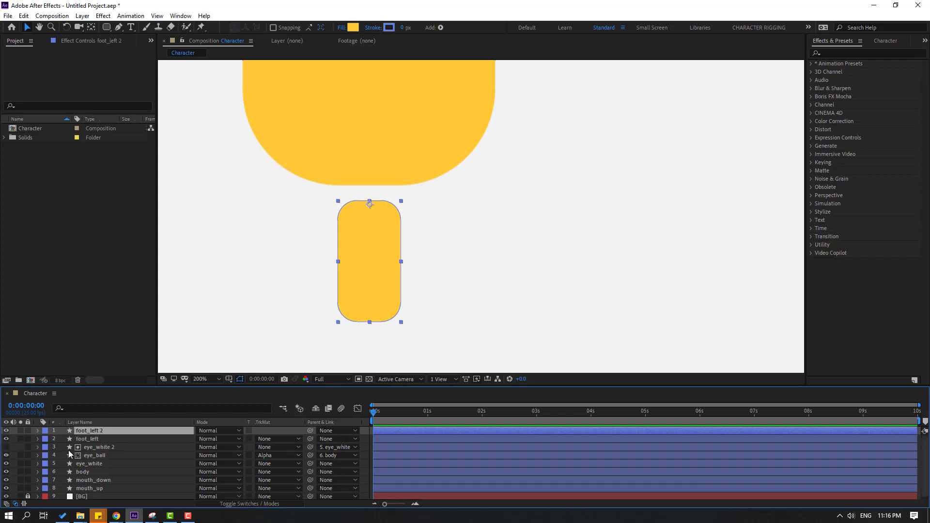
pyautogui.press('Return')
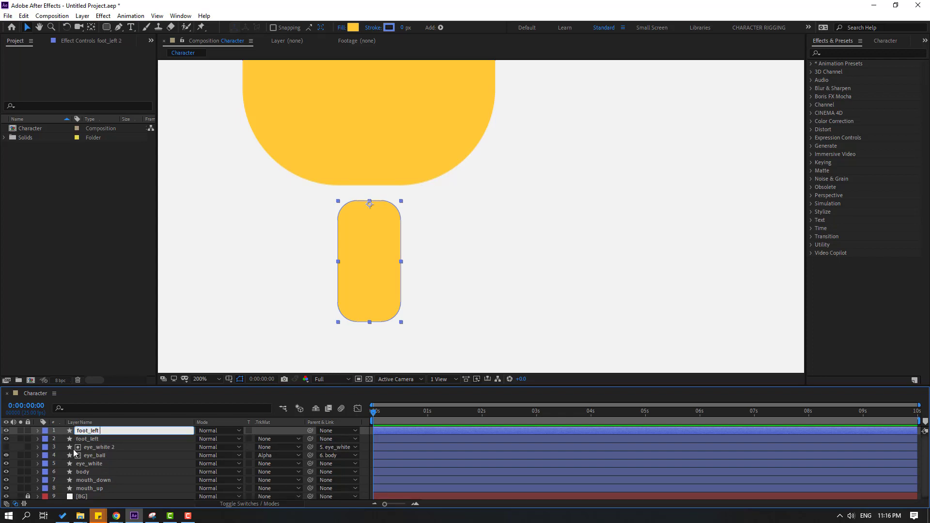
pyautogui.write('foot_right')
pyautogui.press('Return')
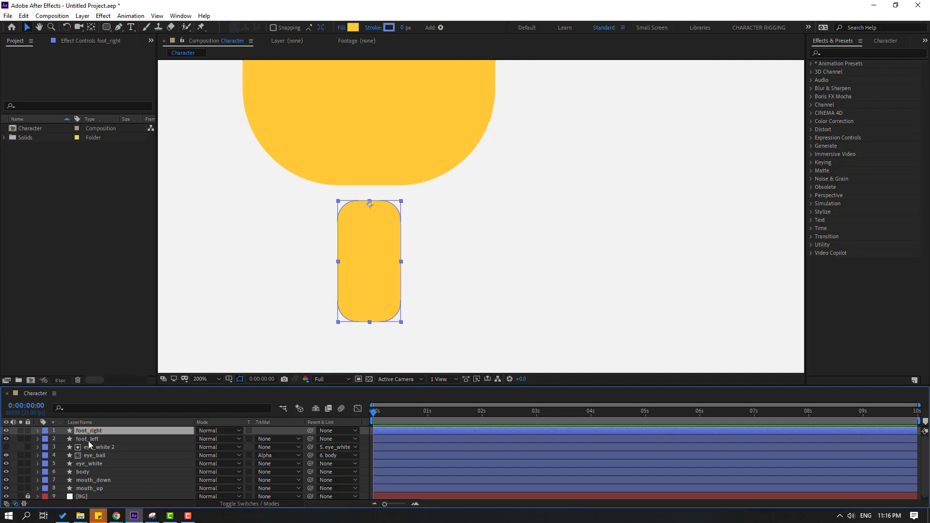
# - Nudge both foot layers up so they tuck into the body's base
pyautogui.keyDown('ctrl'); pyautogui.click(89, 440); pyautogui.keyUp('ctrl')
pyautogui.press('Up')
pyautogui.press('Up')
pyautogui.press('Up')
pyautogui.press('Up')
pyautogui.press('Up')
pyautogui.press('Up')
pyautogui.press('Up')
pyautogui.press('Up')
pyautogui.press('Up')
pyautogui.press('Up')
pyautogui.press('Up')
pyautogui.press('Up')
pyautogui.press('Up')
pyautogui.press('Up')
pyautogui.press('Up')
pyautogui.press('Up')
pyautogui.press('Up')
pyautogui.press('Up')
pyautogui.press('Up')
pyautogui.press('Up')
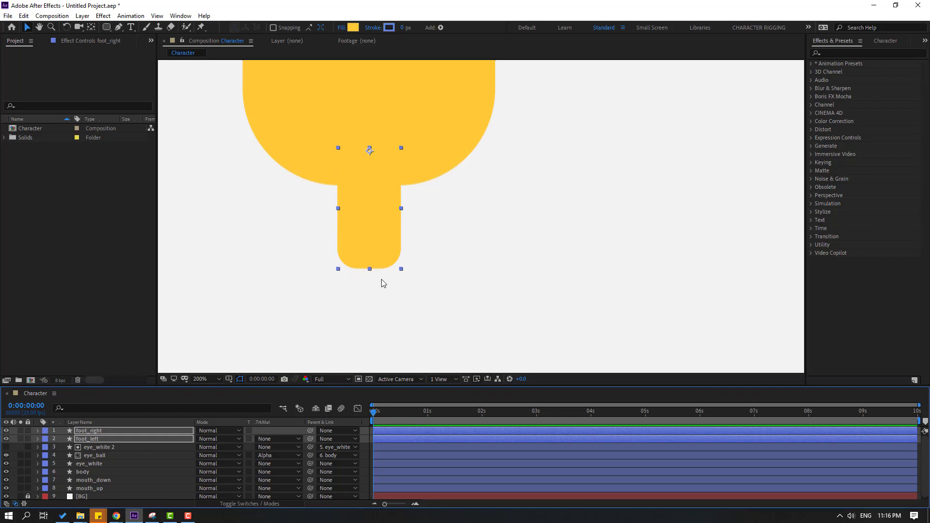
pyautogui.press(',')
pyautogui.moveTo(477, 206); pyautogui.dragTo(490, 227)
pyautogui.hotkey('shift', 'Down')
pyautogui.scroll(1, 467, 252)
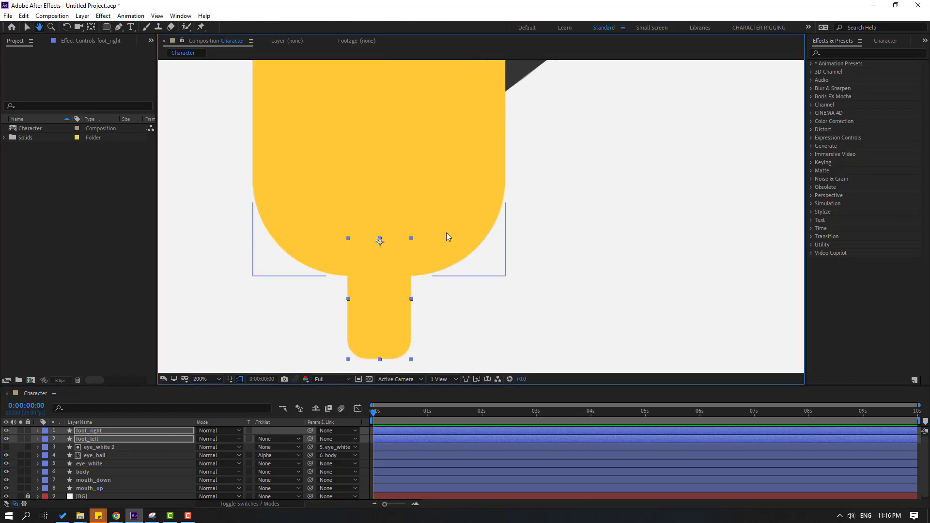
# - Keyframe the starting foot positions at 0s: foot_left X 818, foot_right X 922
pyautogui.press('p')
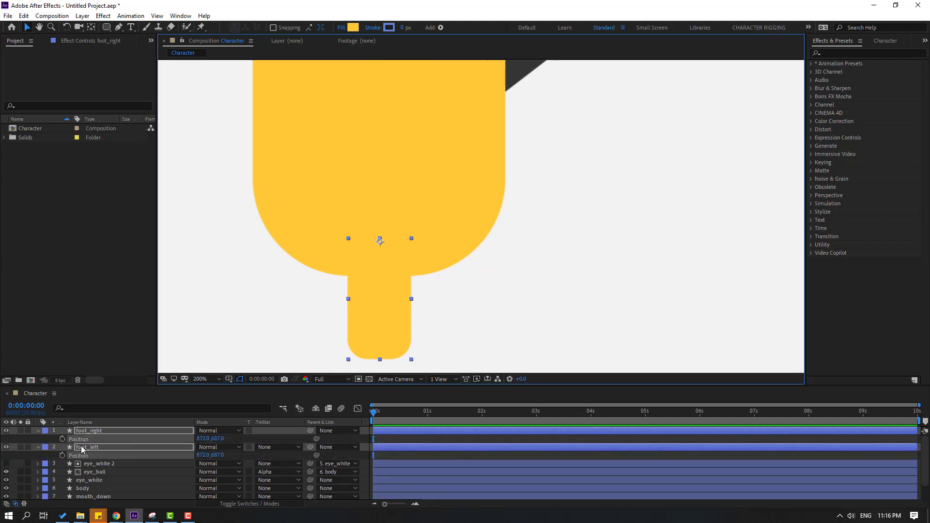
pyautogui.click(62, 439)
pyautogui.press('F2')
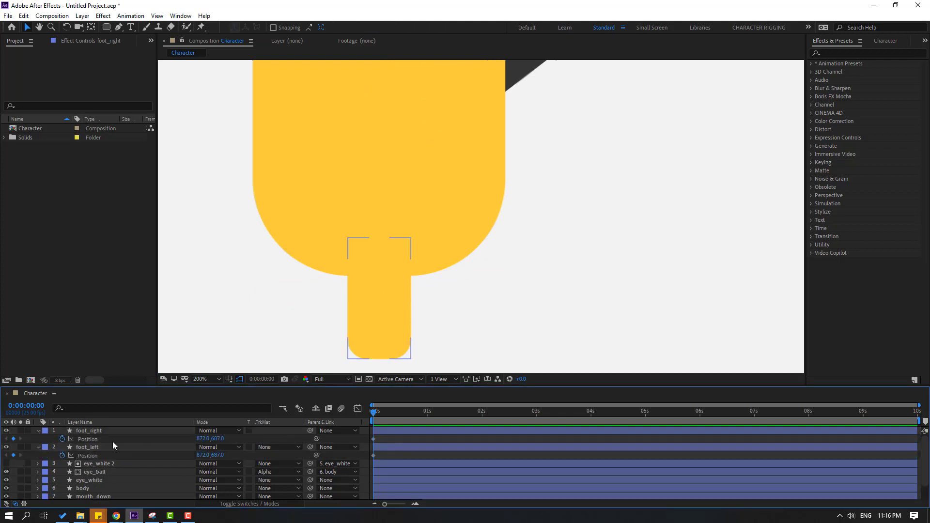
pyautogui.click(88, 450)
pyautogui.moveTo(203, 455); pyautogui.dragTo(394, 479)
pyautogui.click(179, 455)
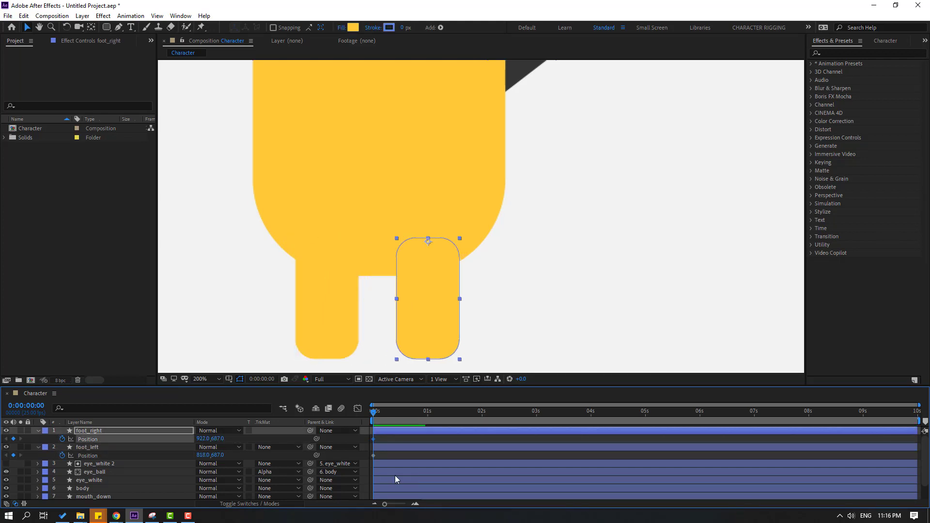
pyautogui.press('F2')
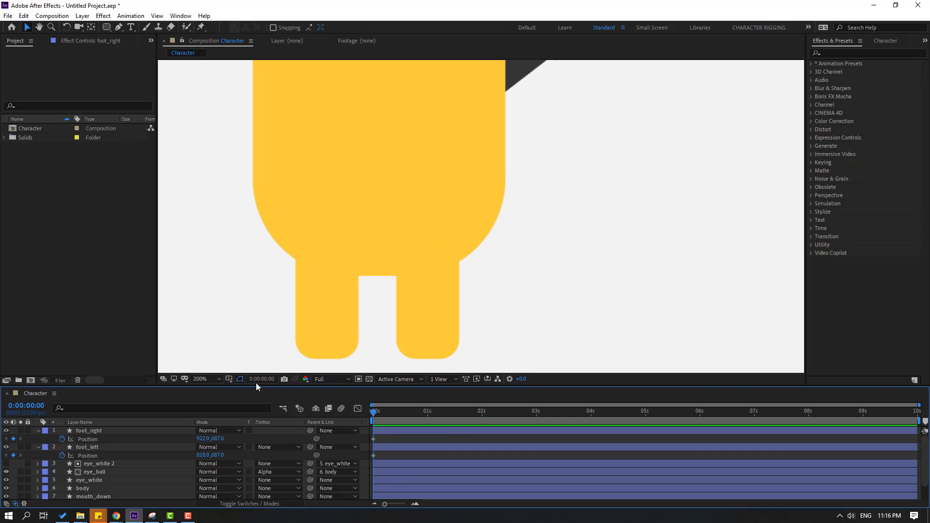
pyautogui.hotkey('alt', 'shift', 'j')
# - At frame 10, swap the feet: foot_left X 921, foot_right X 818
pyautogui.write('+')
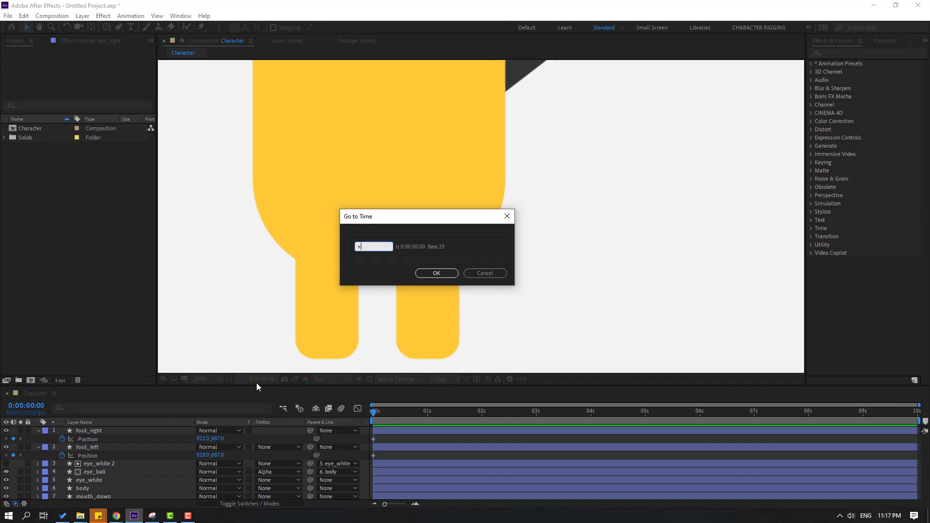
pyautogui.write('10')
pyautogui.click(446, 272)
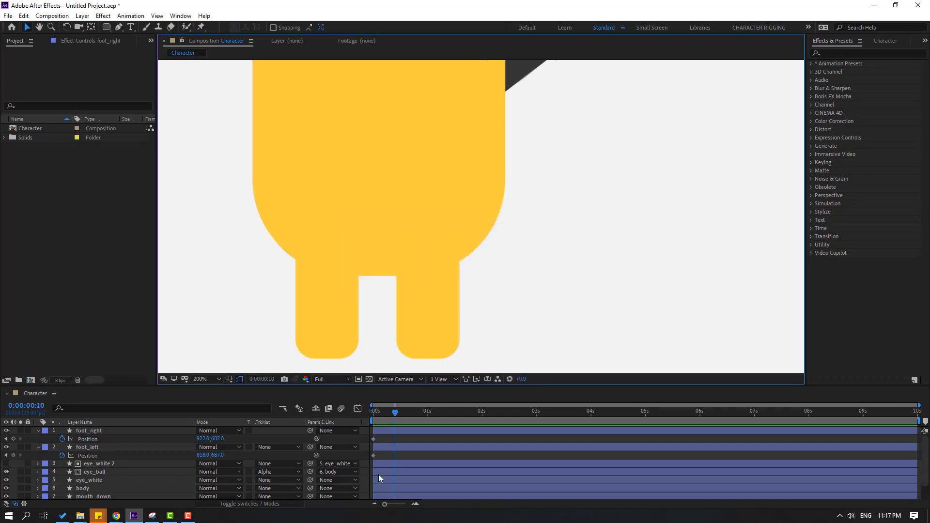
pyautogui.click(112, 456)
pyautogui.click(122, 449)
pyautogui.moveTo(203, 456); pyautogui.dragTo(251, 455)
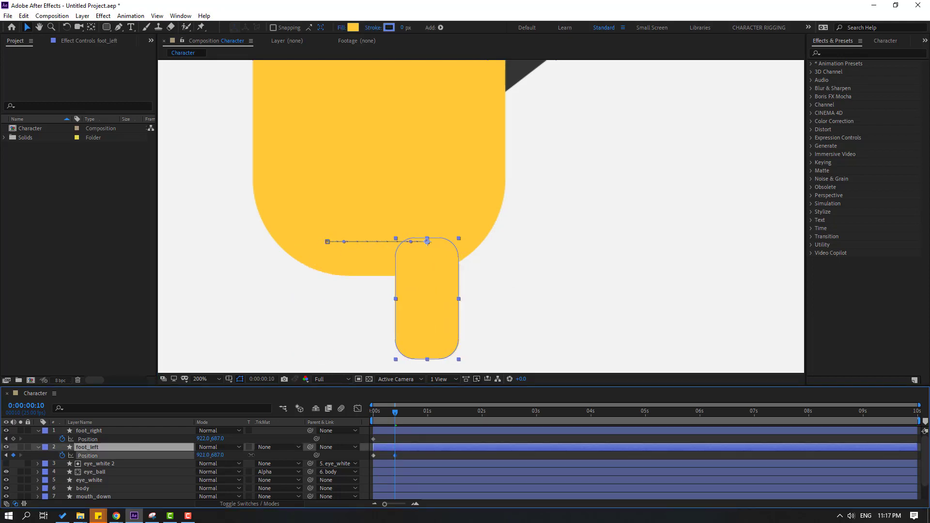
pyautogui.moveTo(381, 456); pyautogui.dragTo(368, 461)
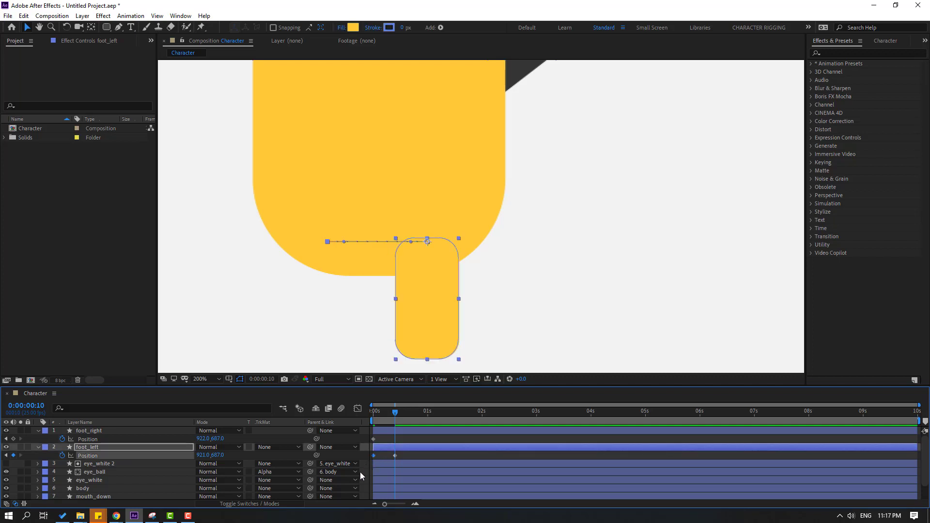
pyautogui.click(412, 432)
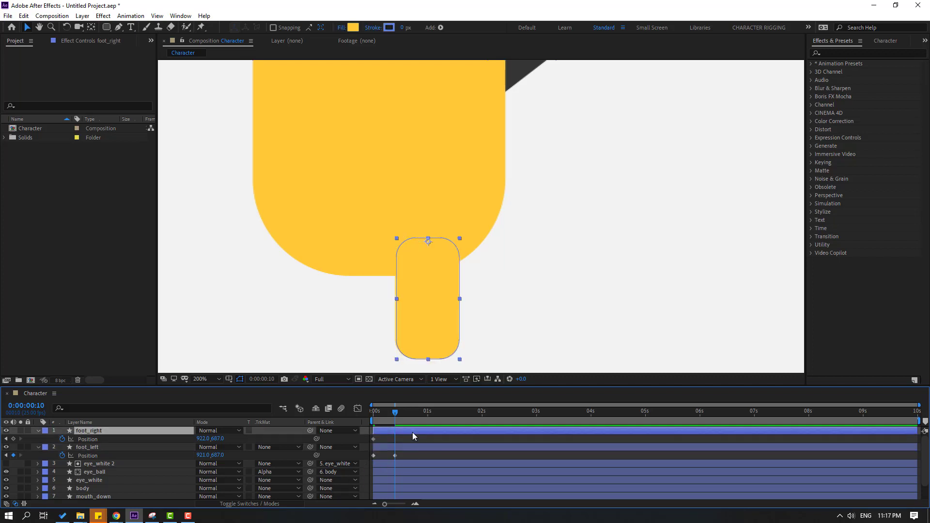
pyautogui.hotkey('ctrl', 'v')
pyautogui.moveTo(394, 419); pyautogui.dragTo(367, 442)
# - At frame 20, return both feet to their starting positions (818 and 922)
pyautogui.hotkey('shift', 'pagedown')
pyautogui.hotkey('ctrl', 'v')
pyautogui.click(373, 456)
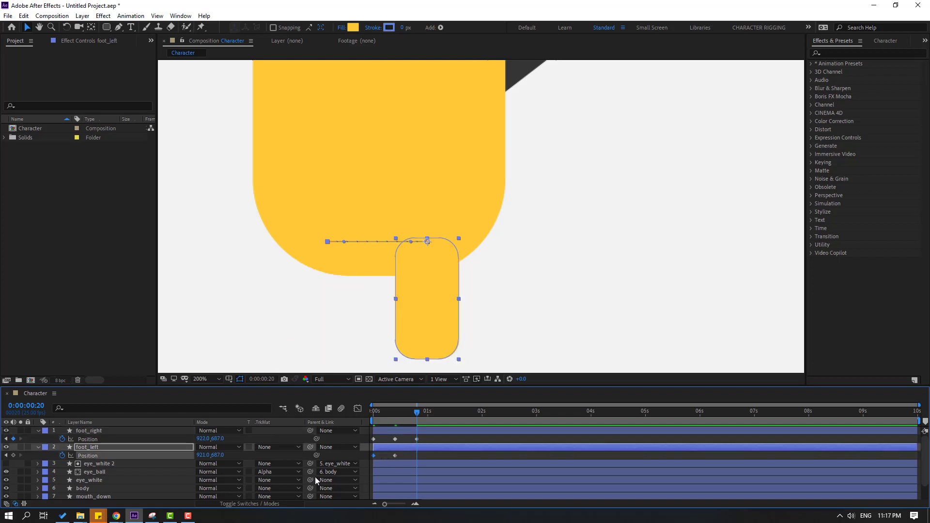
pyautogui.hotkey('ctrl', 'c')
pyautogui.hotkey('ctrl', 'v')
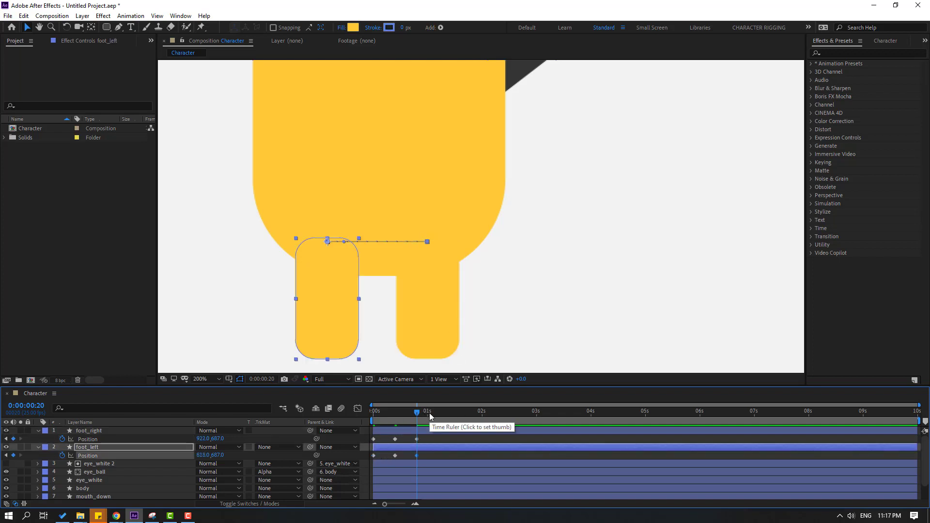
# - End the playback range at frame 20 and preview the feet stepping
pyautogui.press('n')
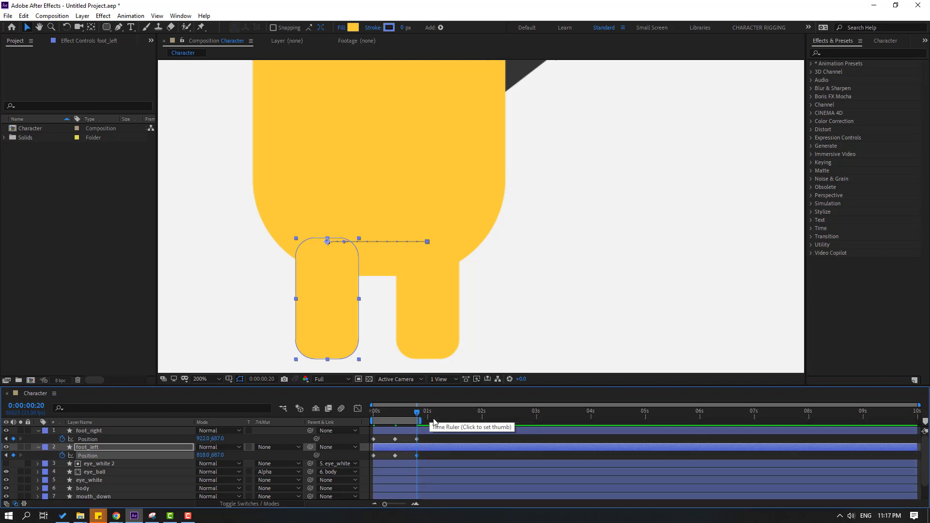
pyautogui.press('space')
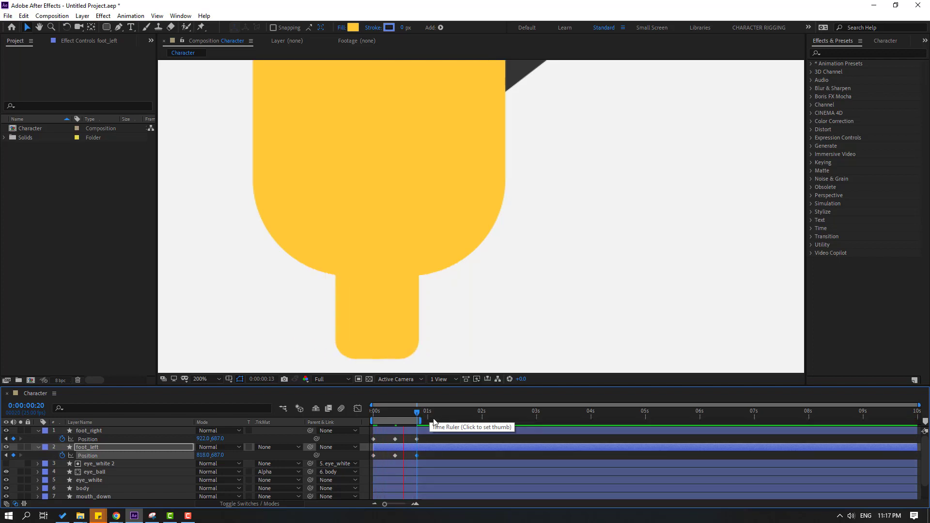
pyautogui.press('space')
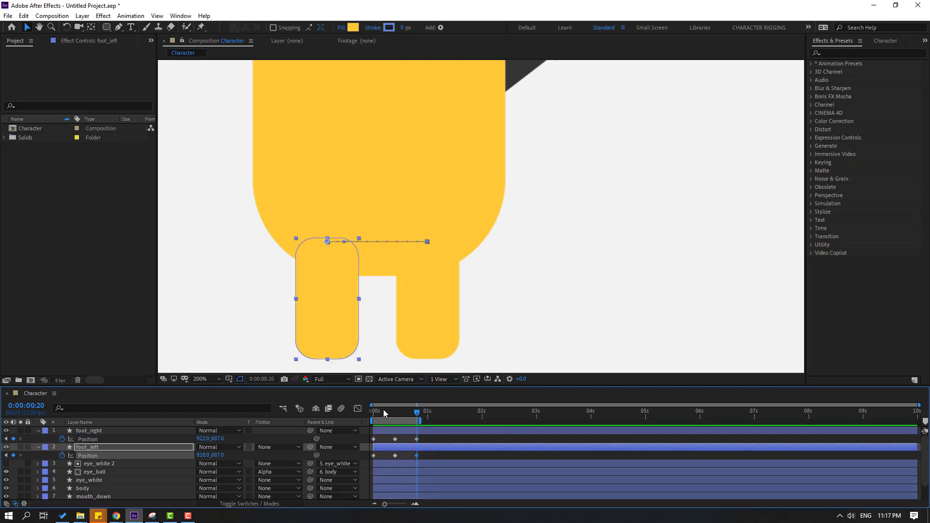
pyautogui.moveTo(379, 413); pyautogui.dragTo(385, 416)
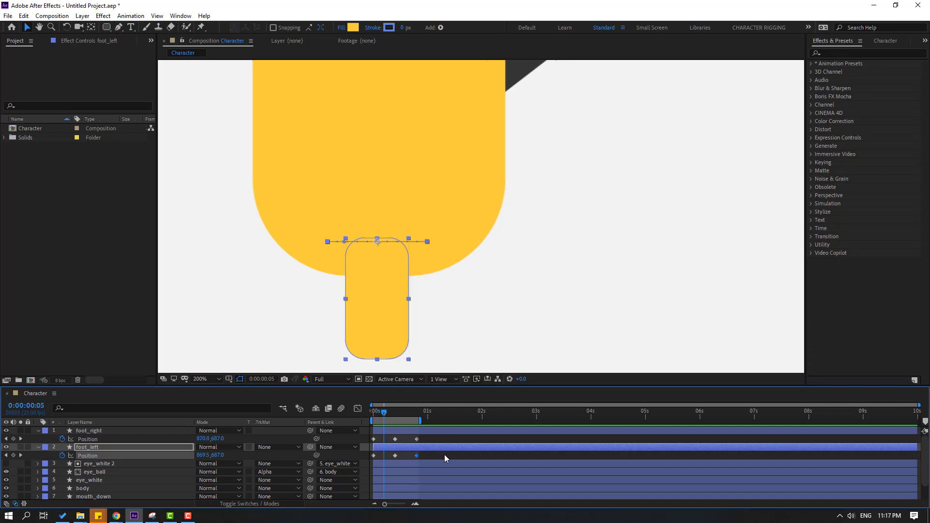
# - Lift foot_left to Position Y 654 at frame 5 and preview
pyautogui.click(445, 456)
pyautogui.click(380, 447)
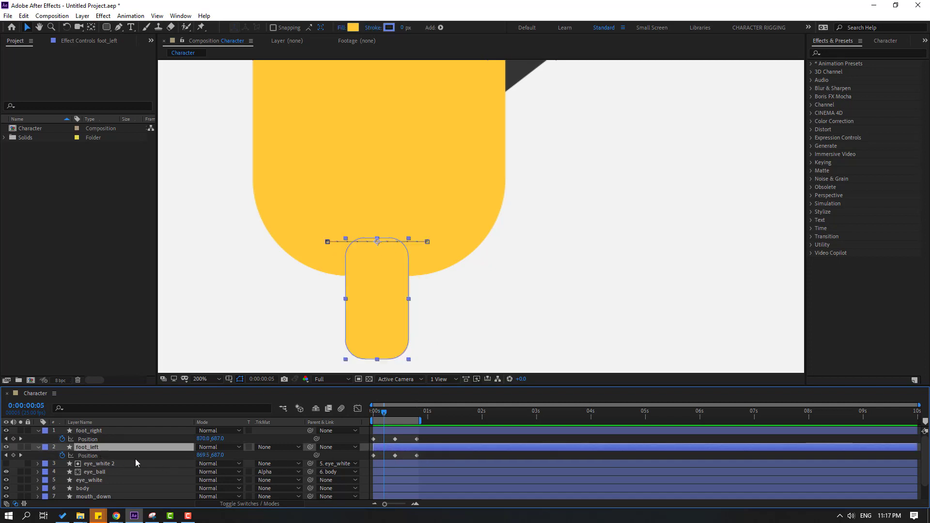
pyautogui.moveTo(216, 459); pyautogui.dragTo(203, 455)
pyautogui.press('space')
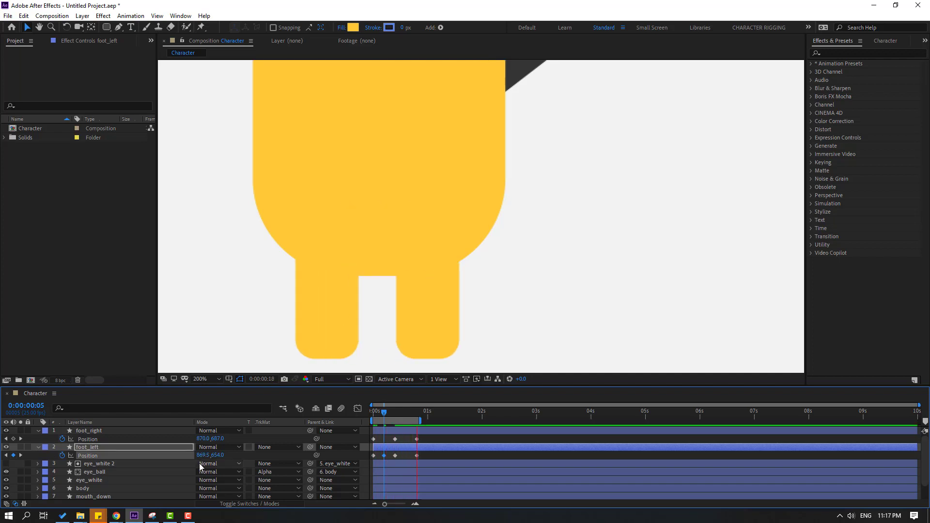
pyautogui.press('space')
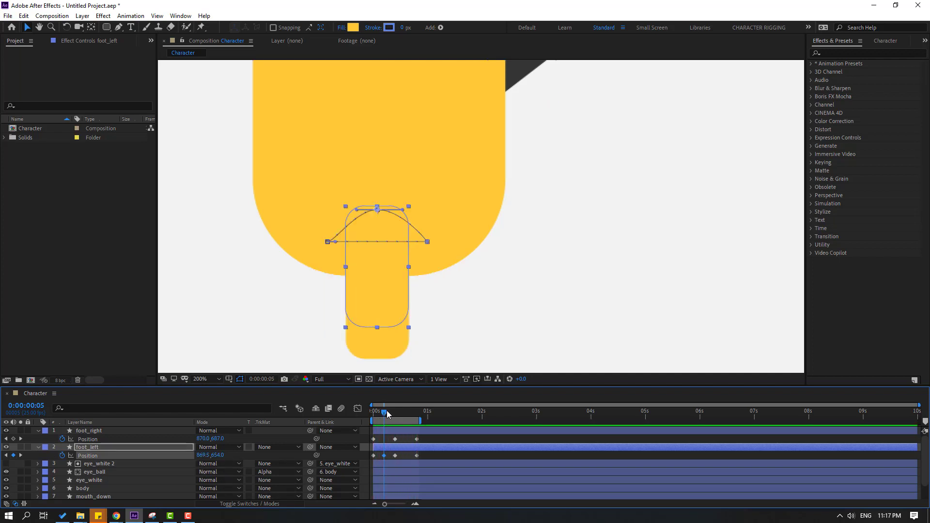
# - Lift foot_right to Position Y 663 at frame 15 and preview the walk
pyautogui.moveTo(385, 413); pyautogui.dragTo(405, 413)
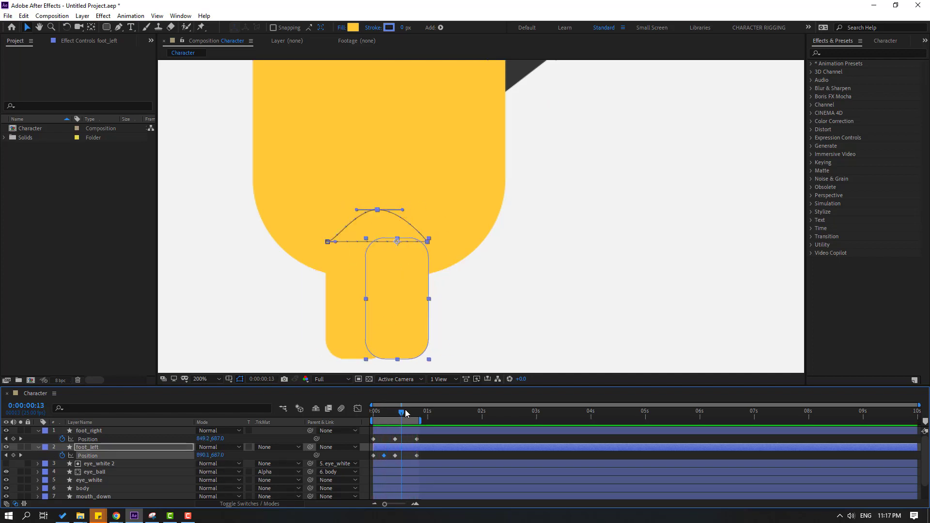
pyautogui.click(393, 433)
pyautogui.moveTo(219, 443); pyautogui.dragTo(207, 443)
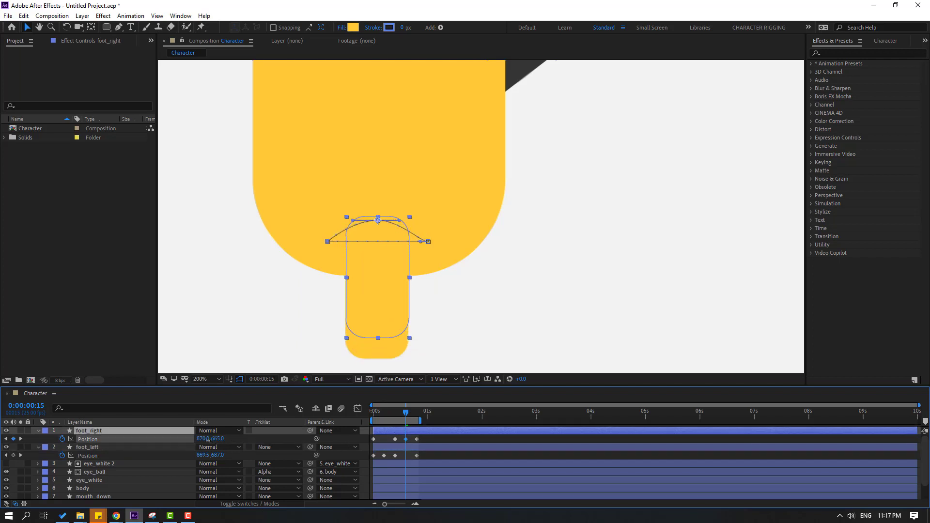
pyautogui.scroll(-1, 314, 273)
pyautogui.press('space')
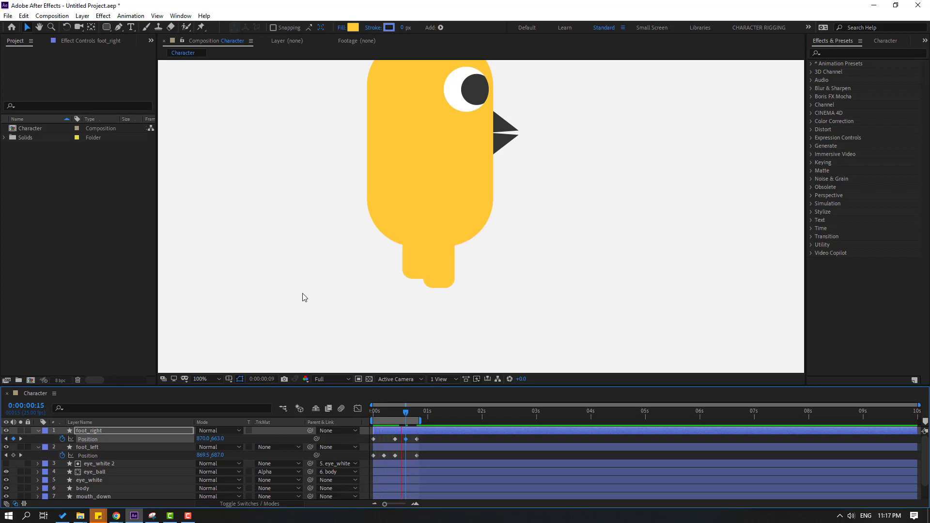
pyautogui.press('.')
pyautogui.press('space')
pyautogui.moveTo(393, 414); pyautogui.dragTo(370, 415)
pyautogui.keyDown('ctrl'); pyautogui.click(87, 448); pyautogui.keyUp('ctrl')
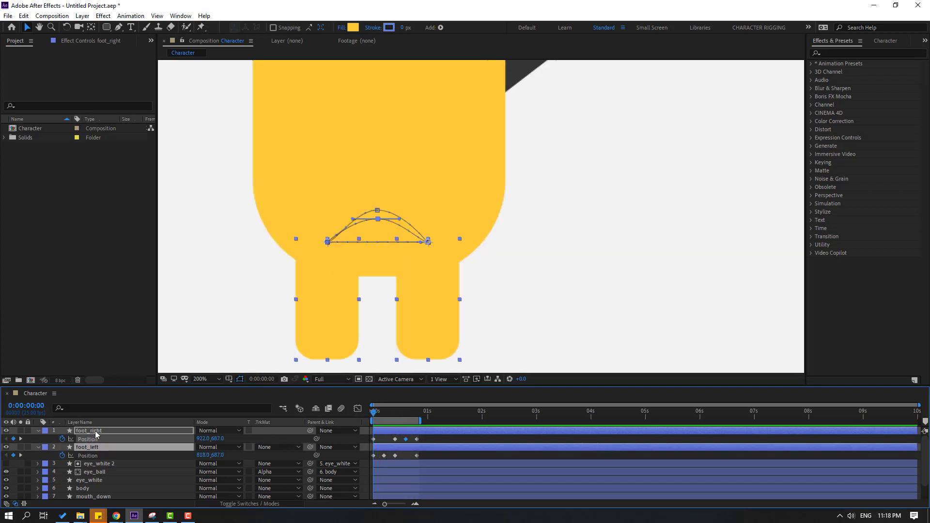
# - Reveal the Rotation property on both foot layers
pyautogui.keyDown('ctrl'); pyautogui.click(97, 432); pyautogui.keyUp('ctrl')
pyautogui.keyDown('ctrl'); pyautogui.click(97, 432); pyautogui.keyUp('ctrl')
pyautogui.hotkey('shift', 'r')
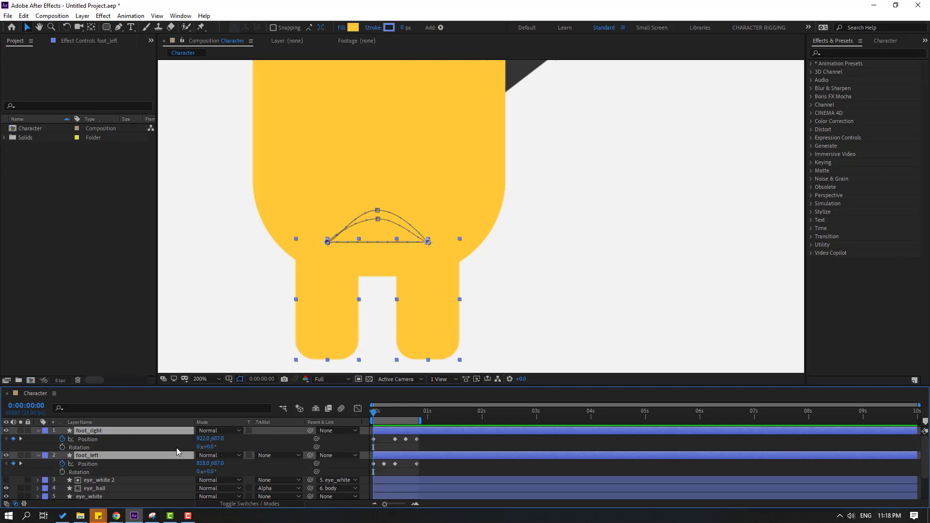
pyautogui.click(447, 469)
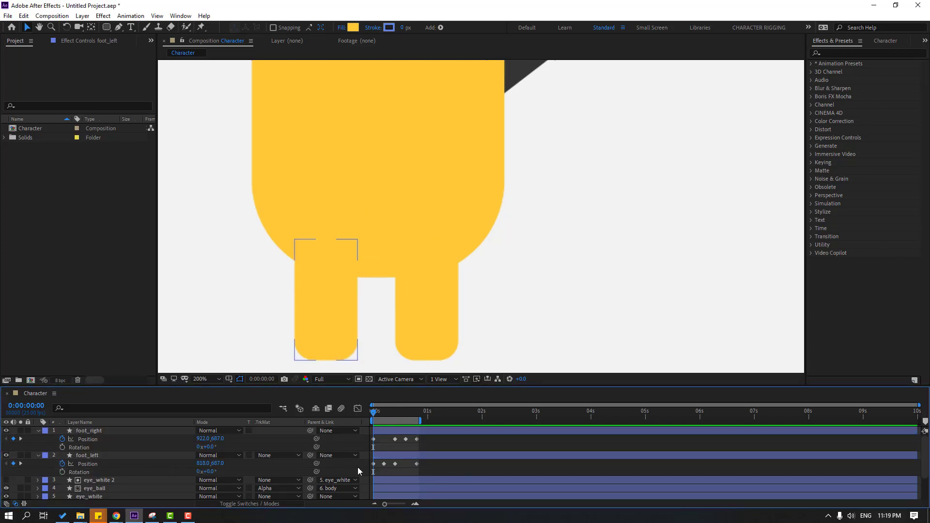
# - Key foot_left Rotation to -10° at frame 5 and back to 0° at frame 10
pyautogui.click(62, 472)
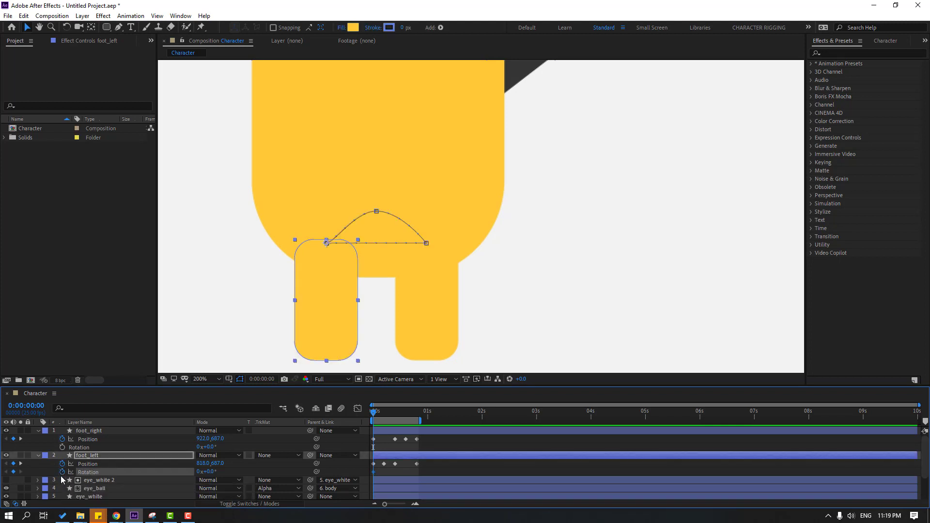
pyautogui.click(382, 413)
pyautogui.moveTo(382, 411); pyautogui.dragTo(383, 411)
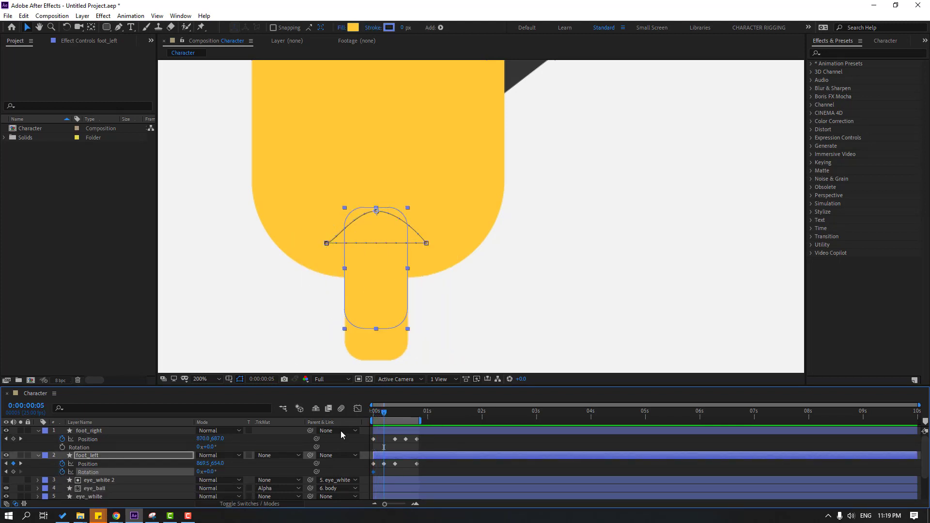
pyautogui.moveTo(212, 472); pyautogui.dragTo(208, 471)
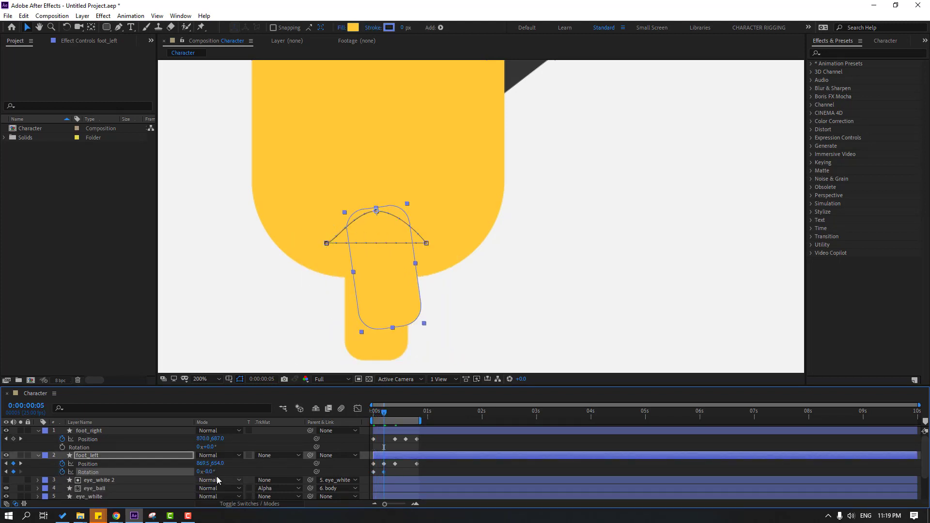
pyautogui.click(211, 472)
pyautogui.write('-10')
pyautogui.press('Return')
pyautogui.moveTo(383, 413); pyautogui.dragTo(395, 412)
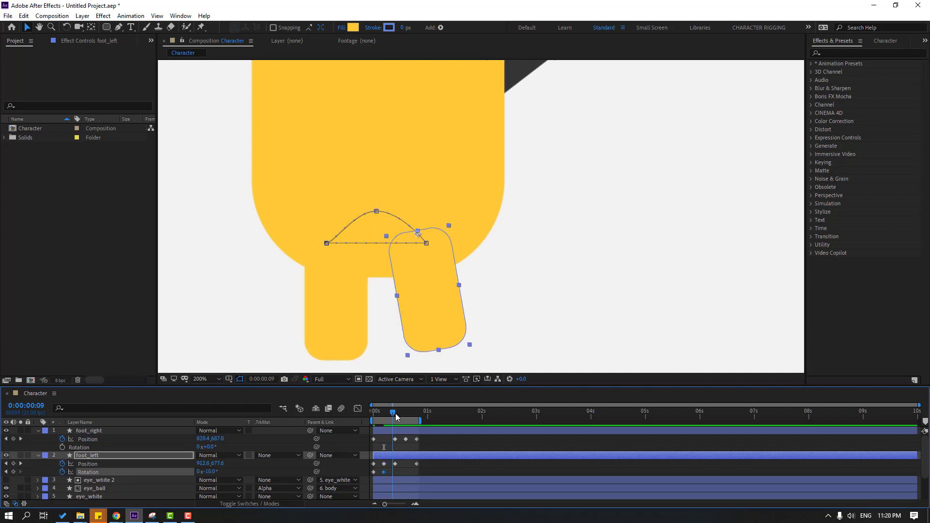
pyautogui.write('0')
pyautogui.press('Return')
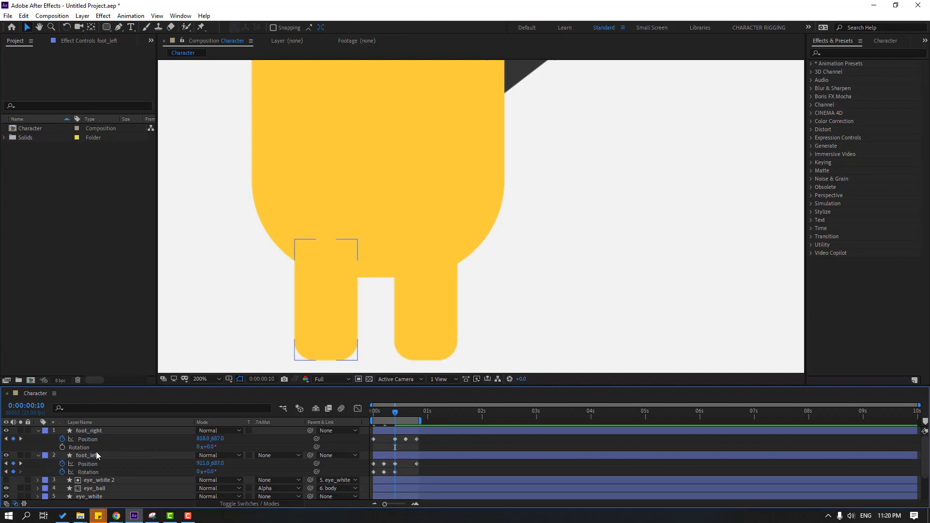
# - Key foot_right Rotation to -10° at frame 15 and back to 0° at frame 20
pyautogui.click(62, 448)
pyautogui.moveTo(394, 413); pyautogui.dragTo(407, 417)
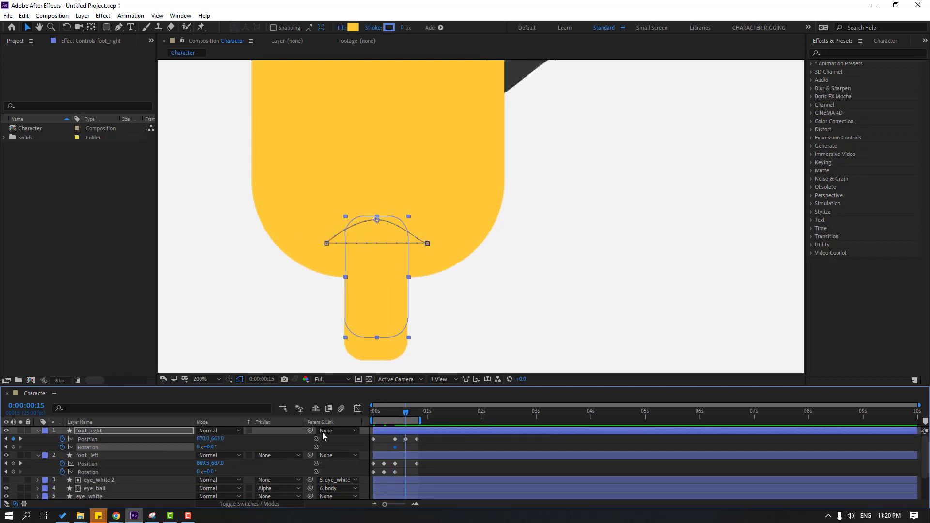
pyautogui.click(211, 447)
pyautogui.write('-10')
pyautogui.press('Return')
pyautogui.click(418, 413)
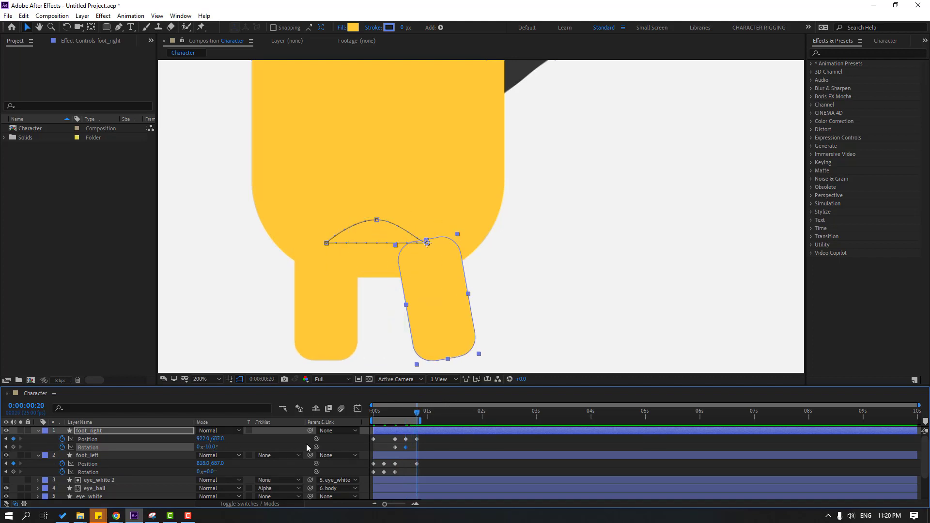
pyautogui.click(212, 447)
pyautogui.write('0')
pyautogui.press('Return')
# - Apply Easy Ease to all foot keyframes and preview the walking feet
pyautogui.moveTo(432, 435); pyautogui.dragTo(368, 475)
pyautogui.rightClick(375, 476)
pyautogui.moveTo(404, 465)
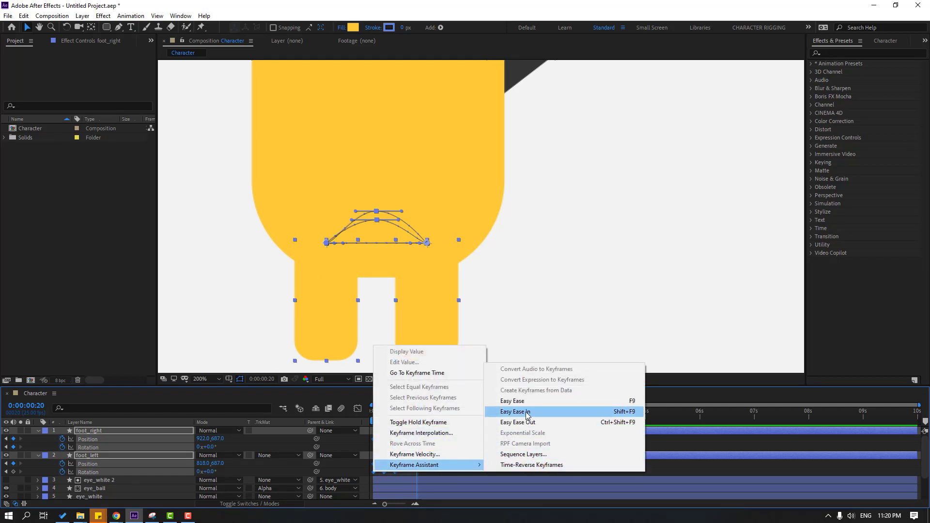
pyautogui.click(529, 404)
pyautogui.press('space')
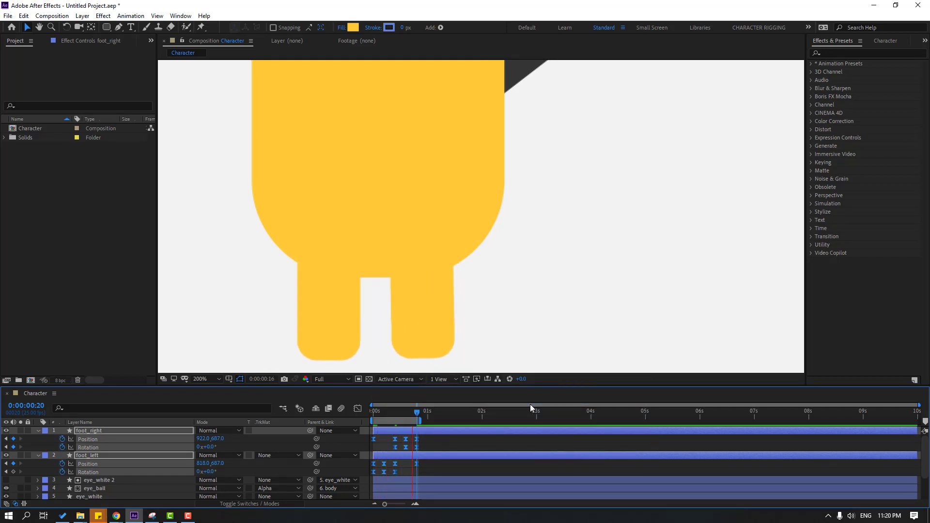
pyautogui.press('space')
pyautogui.scroll(-3, 161, 462)
# - Key body Rotation at -3° on frame 0, +3° on frame 10, and -3° on frame 20
pyautogui.click(108, 471)
pyautogui.scroll(-2, 483, 221)
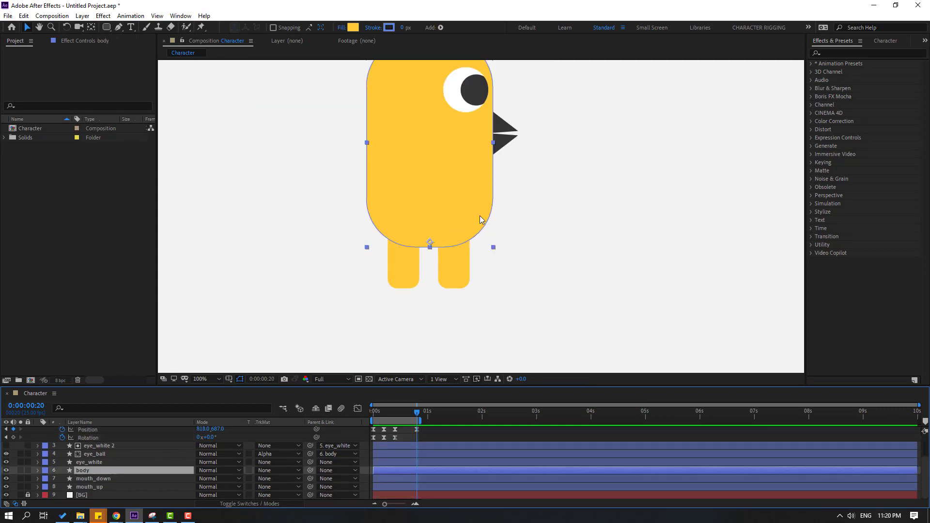
pyautogui.moveTo(411, 408); pyautogui.dragTo(365, 411)
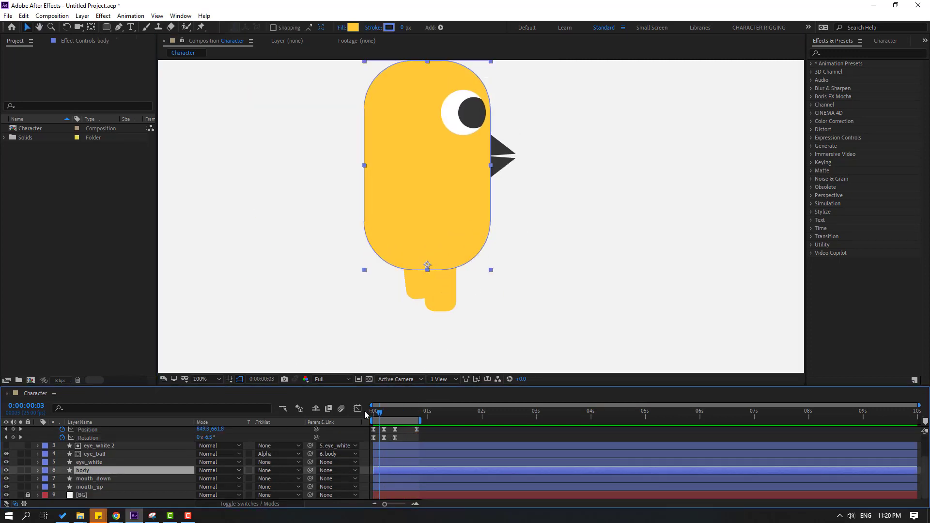
pyautogui.press('r')
pyautogui.click(66, 472)
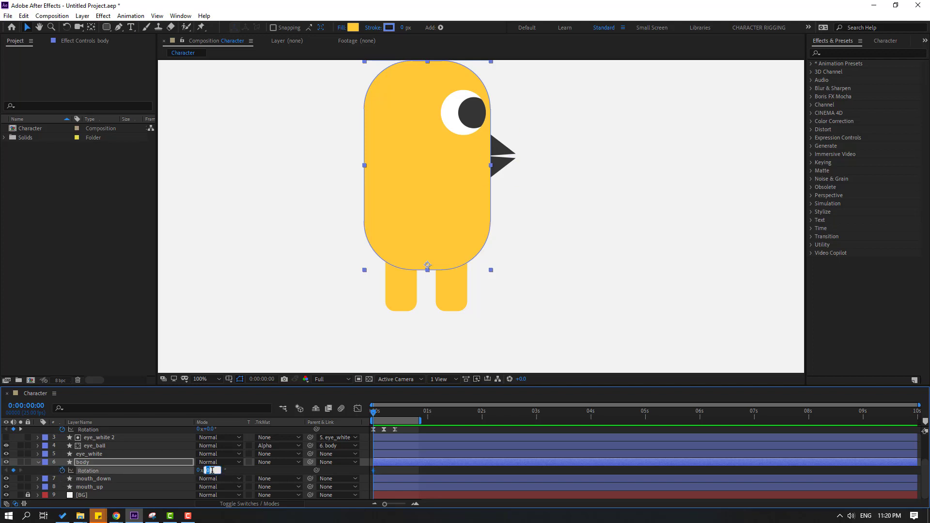
pyautogui.press('Return')
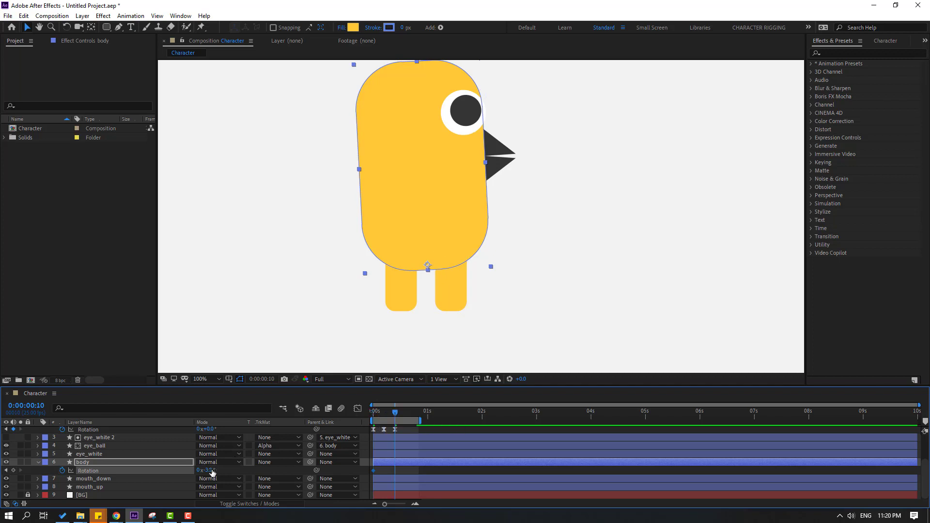
pyautogui.write('3')
pyautogui.press('Return')
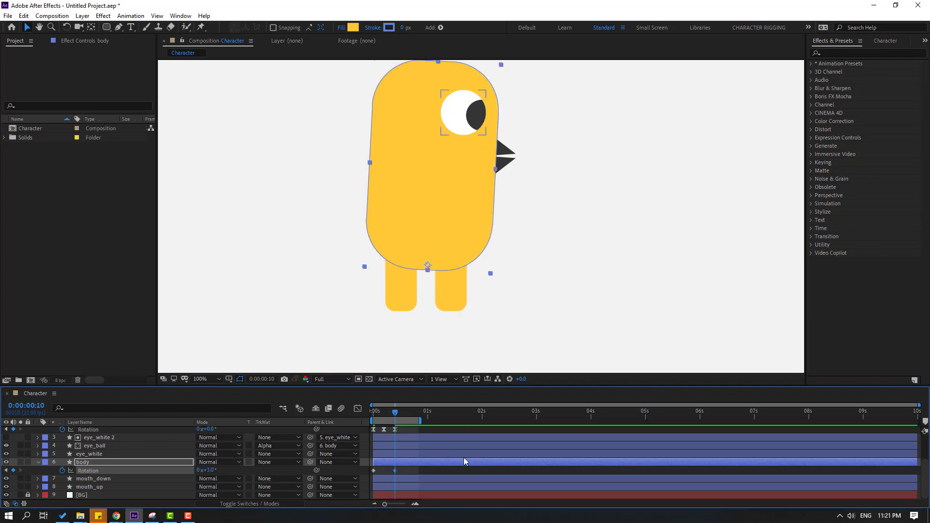
pyautogui.hotkey('shift', 'pagedown')
pyautogui.click(374, 471)
pyautogui.hotkey('ctrl', 'v')
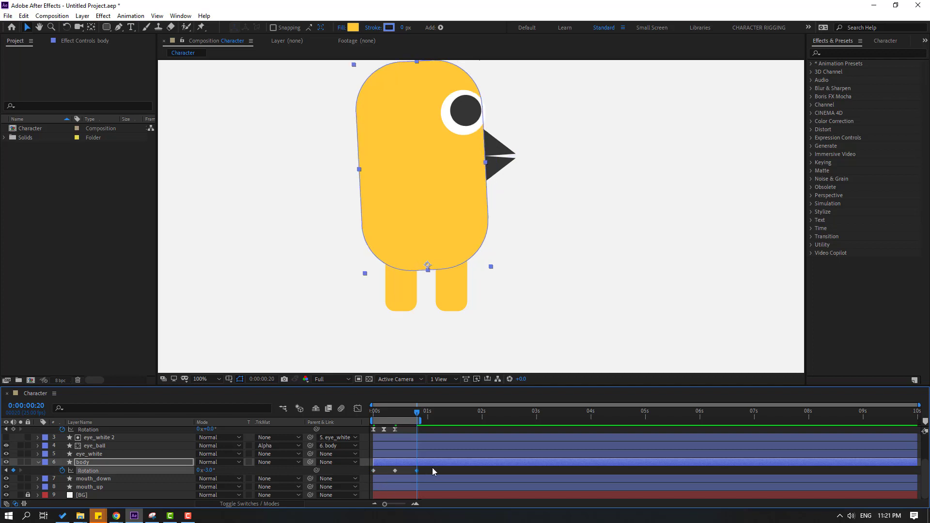
# - Apply Easy Ease to the three body rotation keyframes and rewind to the start
pyautogui.moveTo(432, 467); pyautogui.dragTo(365, 473)
pyautogui.rightClick(373, 472)
pyautogui.moveTo(425, 460)
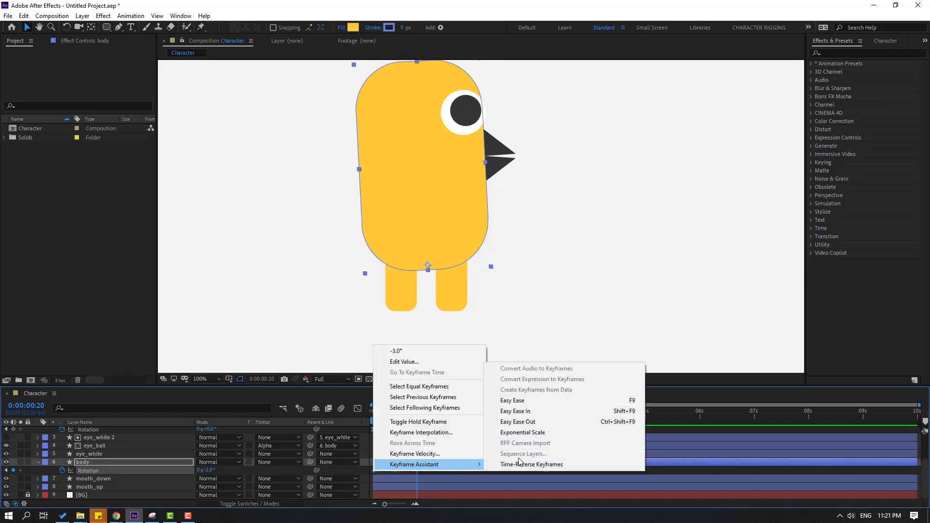
pyautogui.click(520, 400)
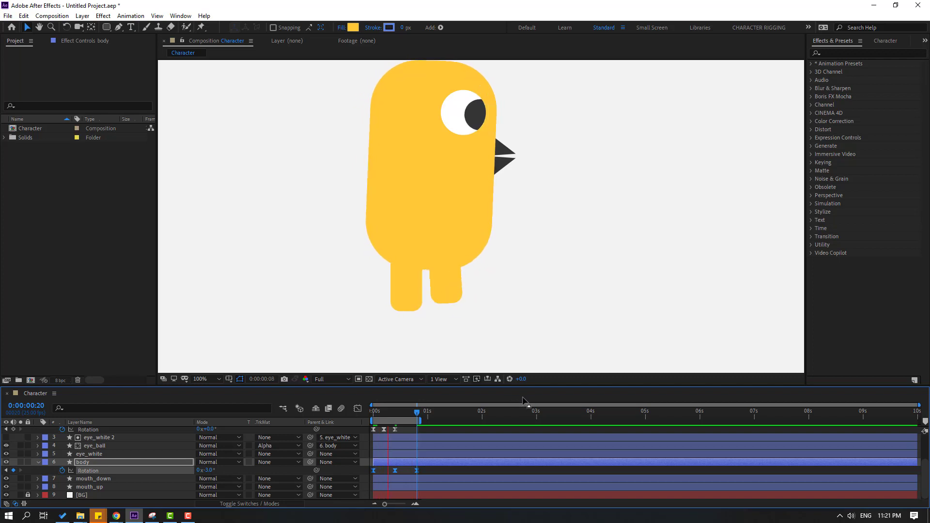
pyautogui.press('space')
pyautogui.moveTo(412, 411); pyautogui.dragTo(177, 463)
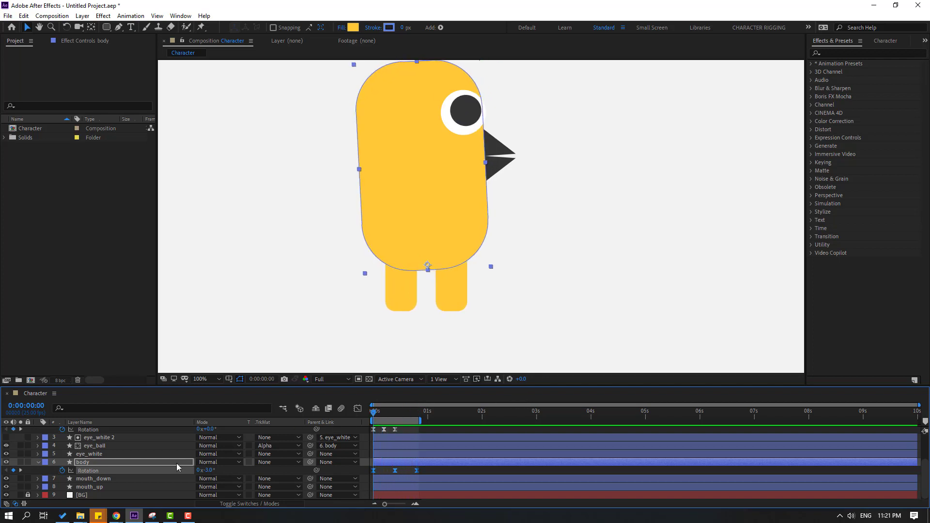
# - Parent mouth_down and mouth_up to the body layer and preview
pyautogui.click(131, 478)
pyautogui.keyDown('shift'); pyautogui.click(97, 486); pyautogui.keyUp('shift')
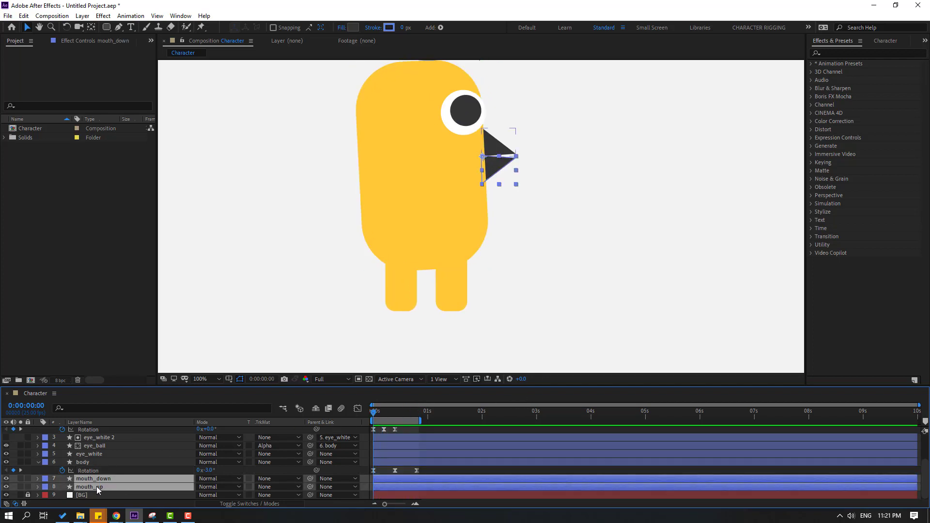
pyautogui.moveTo(310, 479); pyautogui.dragTo(91, 467)
pyautogui.click(427, 470)
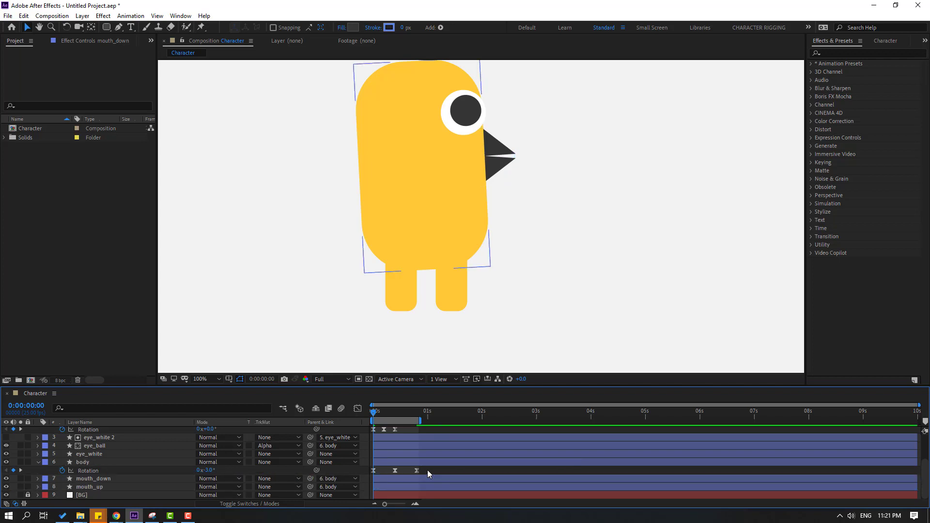
pyautogui.press('space')
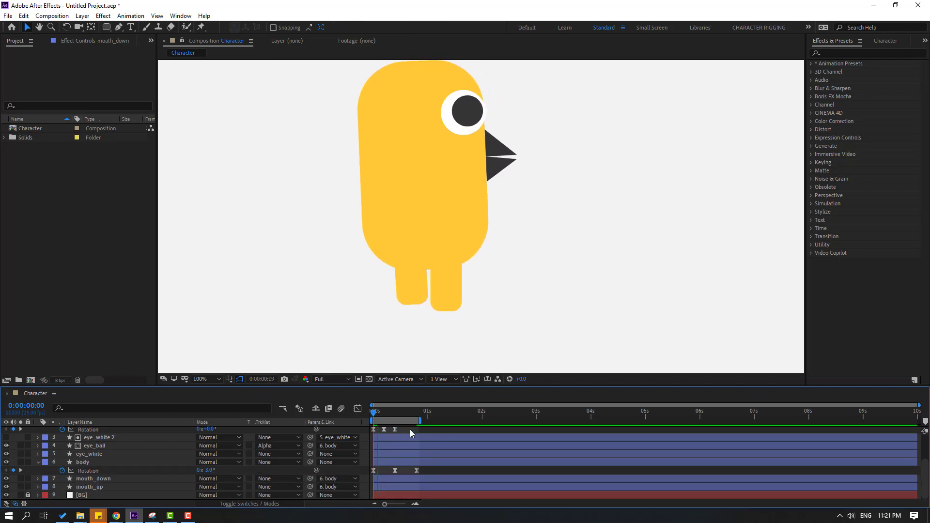
pyautogui.press('space')
# - Parent eye_white to the body layer and preview the rocking character
pyautogui.scroll(2, 124, 475)
pyautogui.scroll(-2, 128, 475)
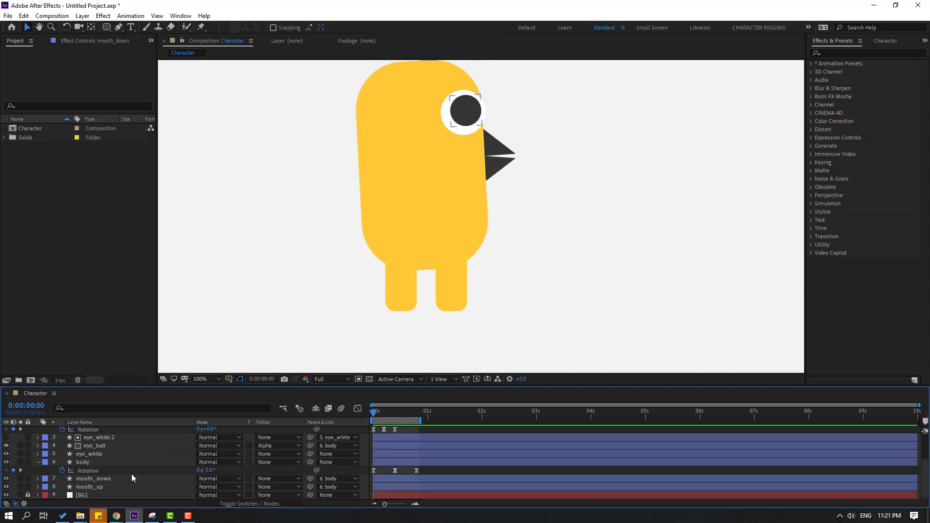
pyautogui.click(103, 445)
pyautogui.click(103, 455)
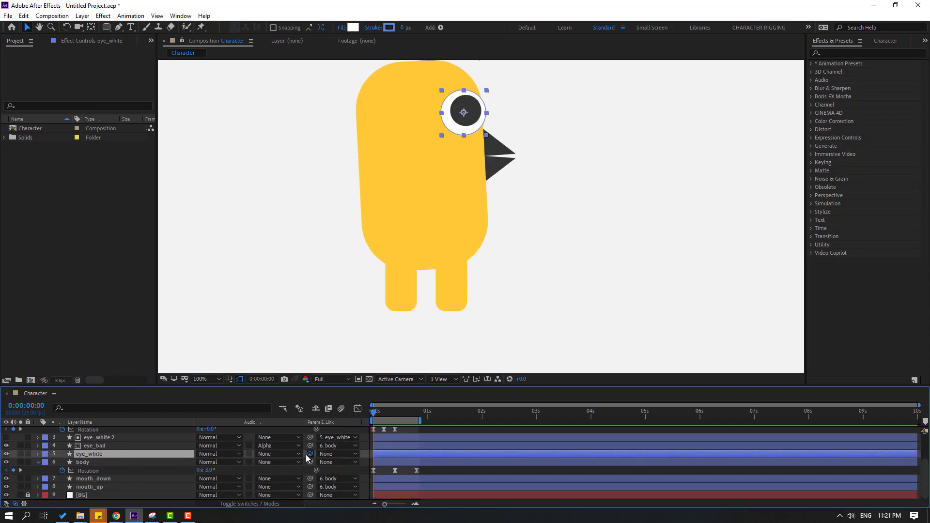
pyautogui.moveTo(310, 454); pyautogui.dragTo(84, 463)
pyautogui.press('space')
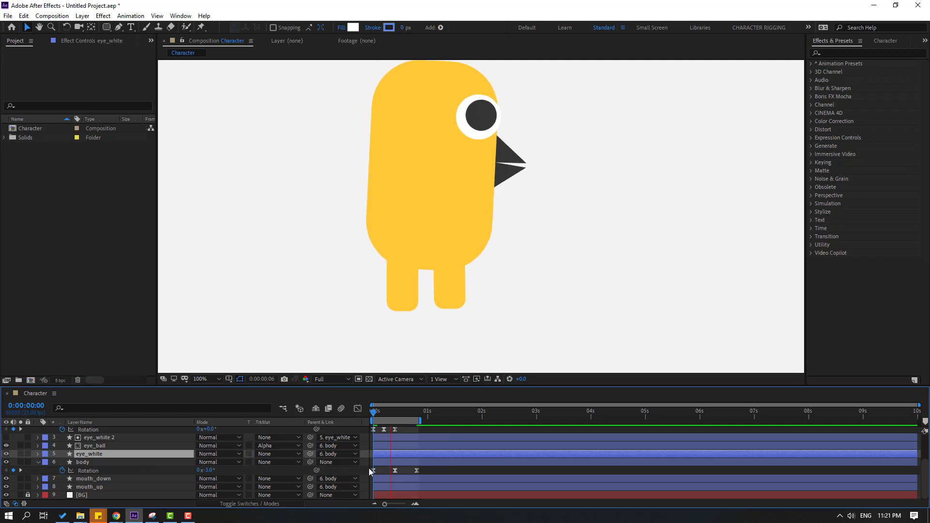
pyautogui.scroll(-2, 420, 297)
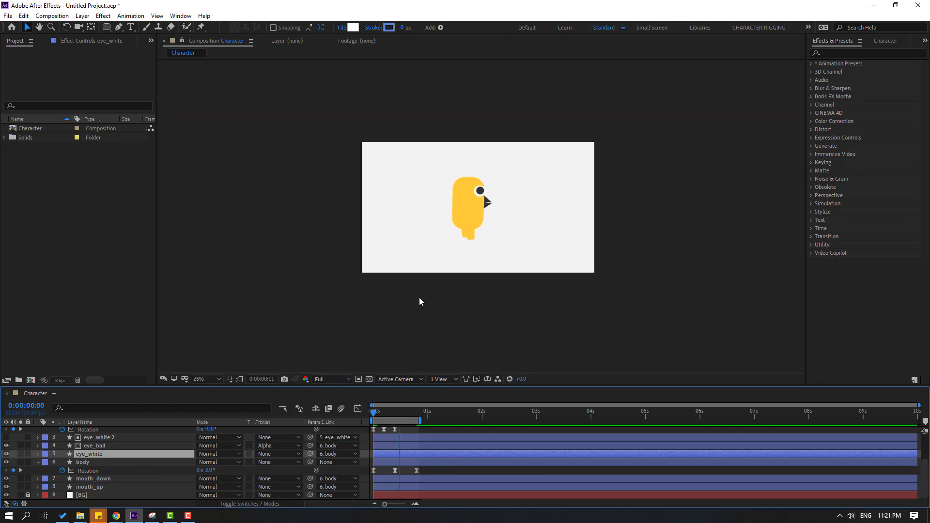
pyautogui.scroll(4, 418, 301)
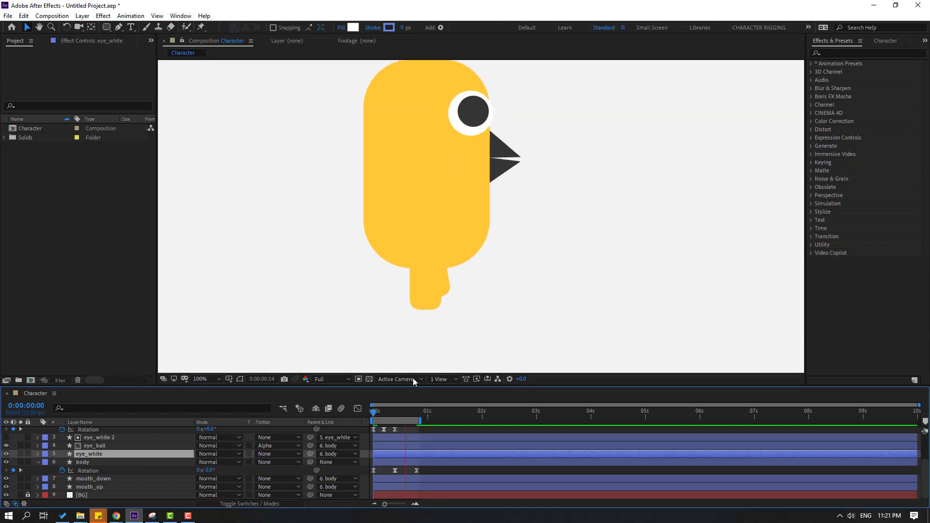
pyautogui.press('space')
# - Key body Position: start value at frame 0, 10 pixels lower at frame 6, start value at frame 13
pyautogui.click(83, 463)
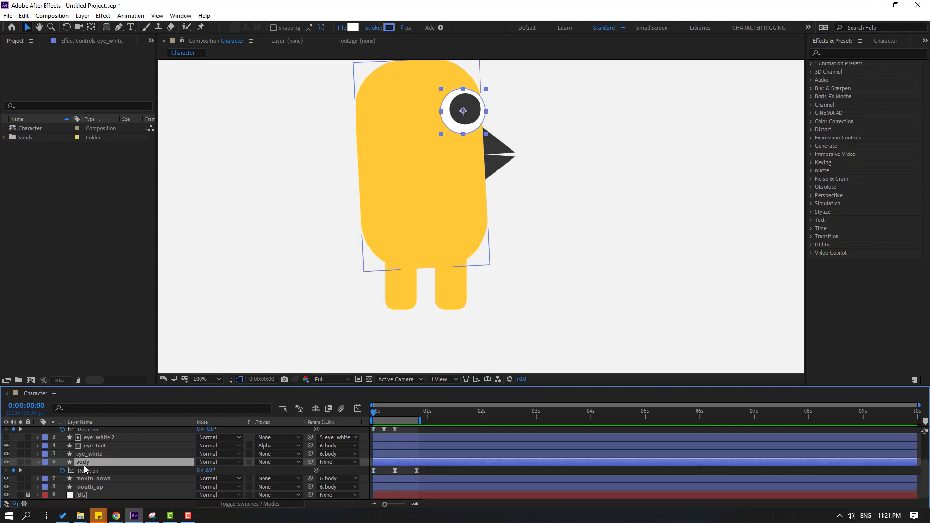
pyautogui.hotkey('shift', 'p')
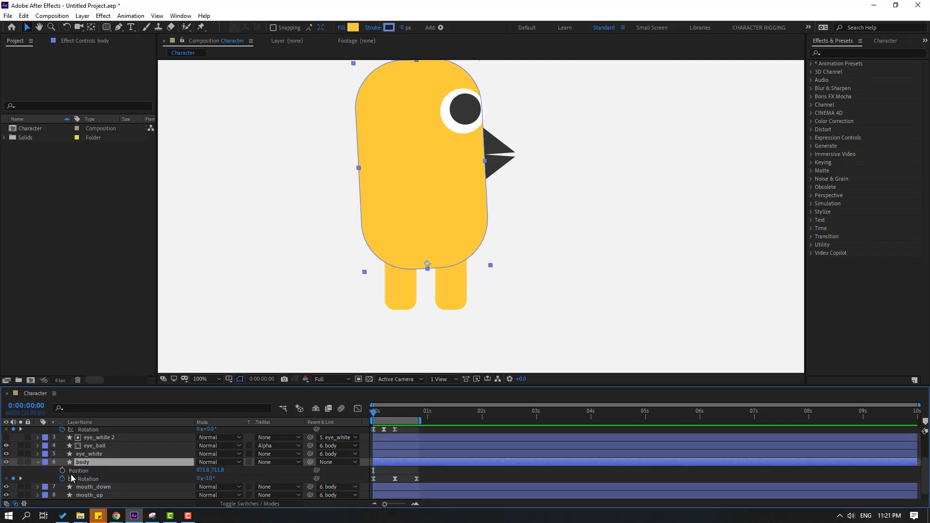
pyautogui.click(62, 470)
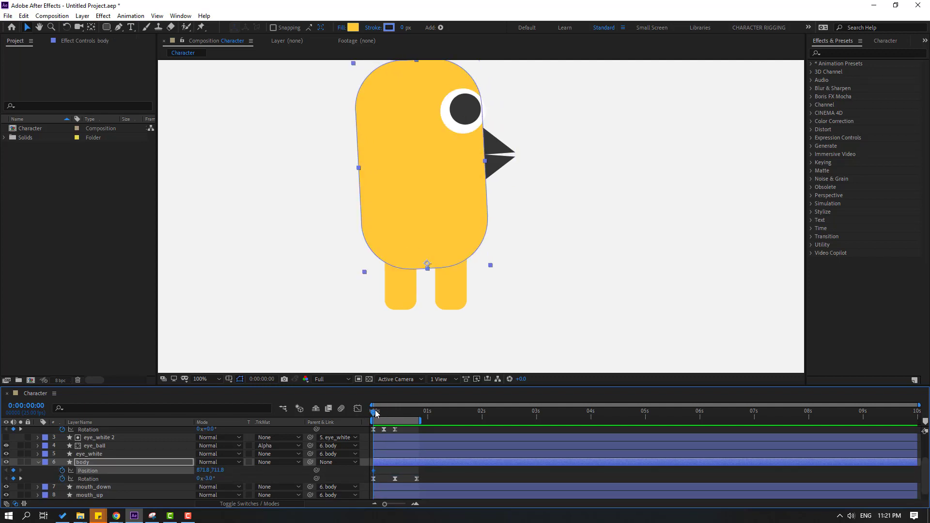
pyautogui.moveTo(375, 412); pyautogui.dragTo(387, 414)
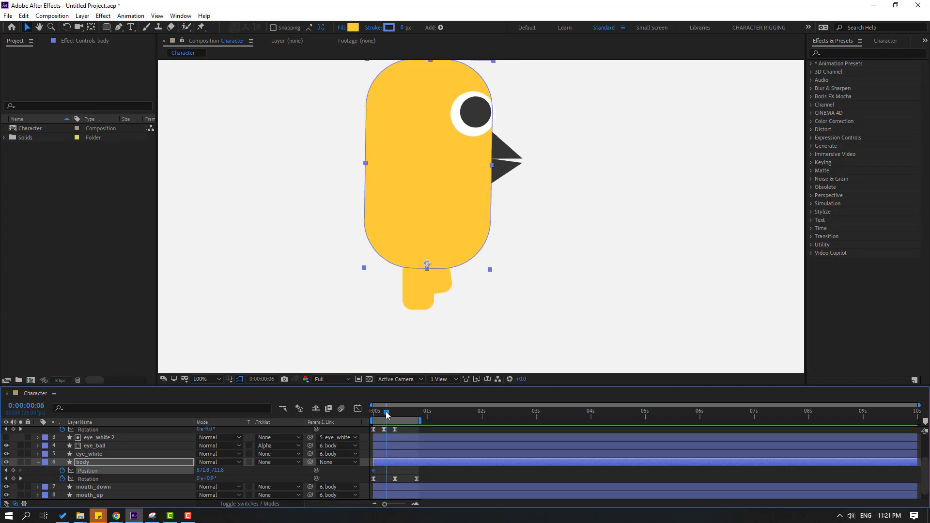
pyautogui.moveTo(210, 473); pyautogui.dragTo(214, 472)
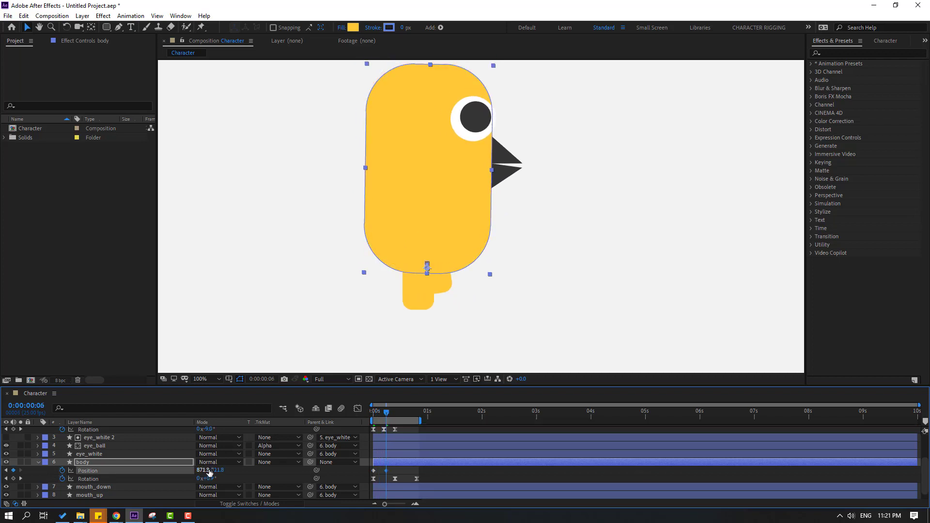
pyautogui.moveTo(389, 415); pyautogui.dragTo(404, 415)
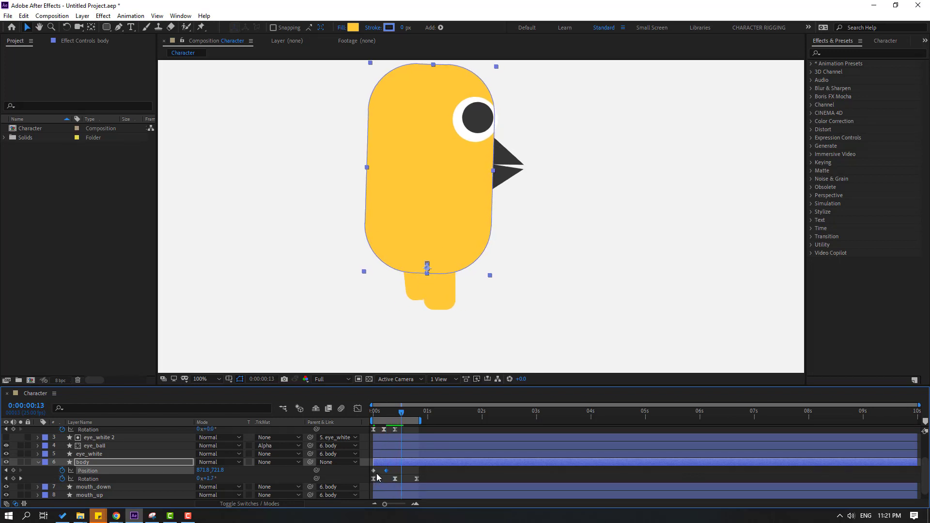
pyautogui.click(374, 471)
pyautogui.hotkey('ctrl', 'c')
pyautogui.hotkey('ctrl', 'v')
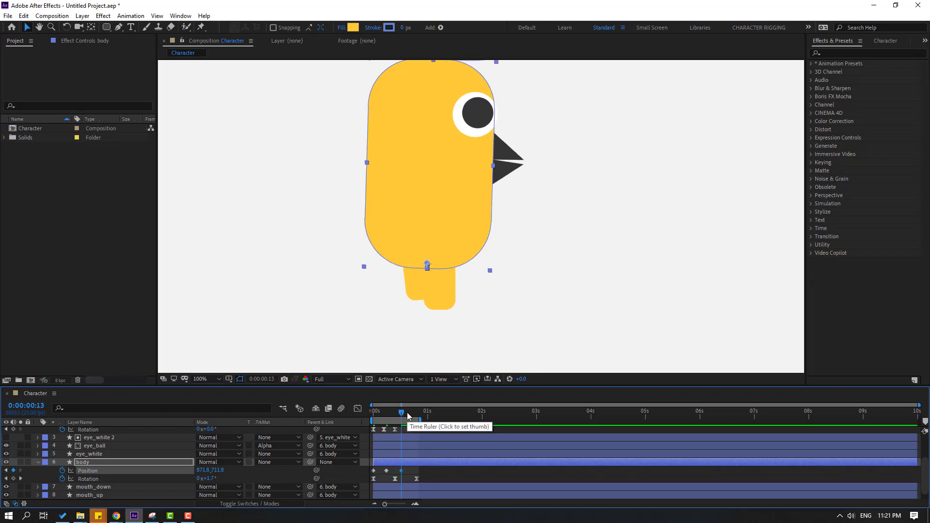
pyautogui.moveTo(407, 416); pyautogui.dragTo(418, 415)
pyautogui.moveTo(380, 468); pyautogui.dragTo(370, 474)
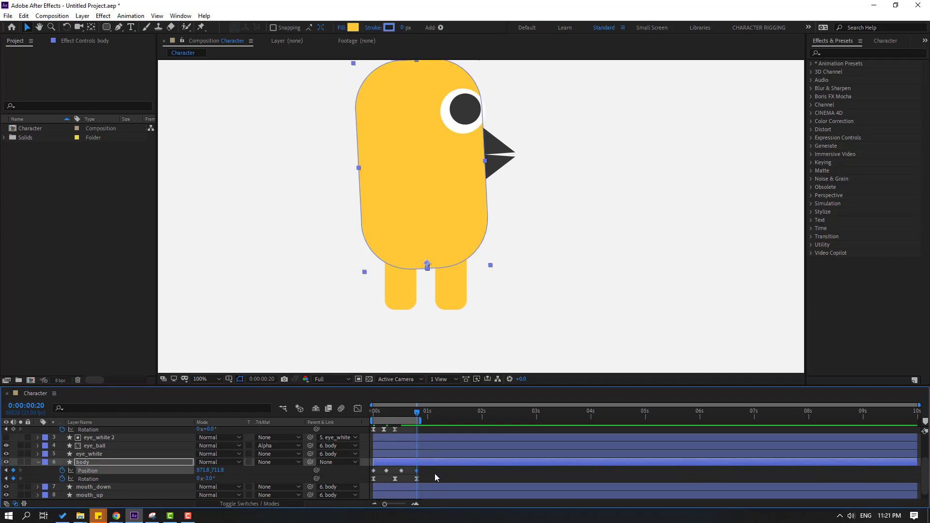
# - Preview the bouncing bird and rewind to the first frame
pyautogui.press('space')
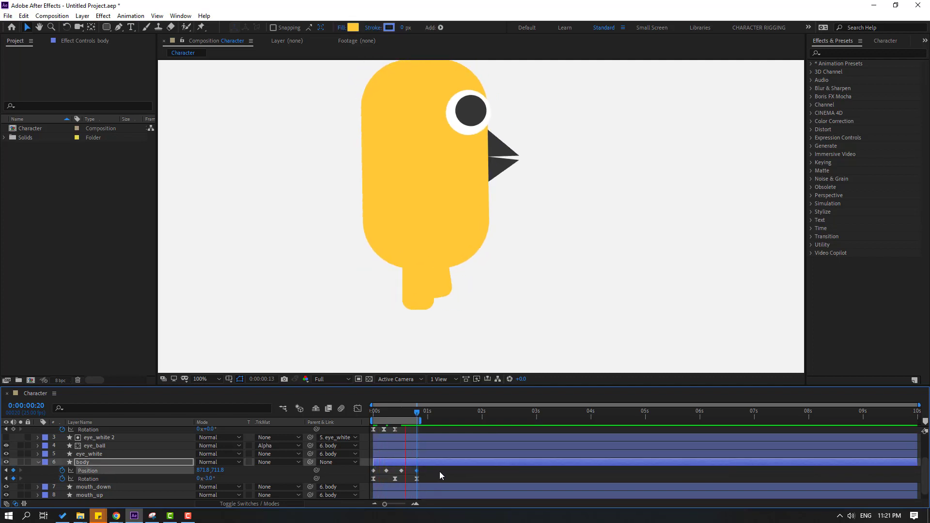
pyautogui.scroll(-3, 405, 301)
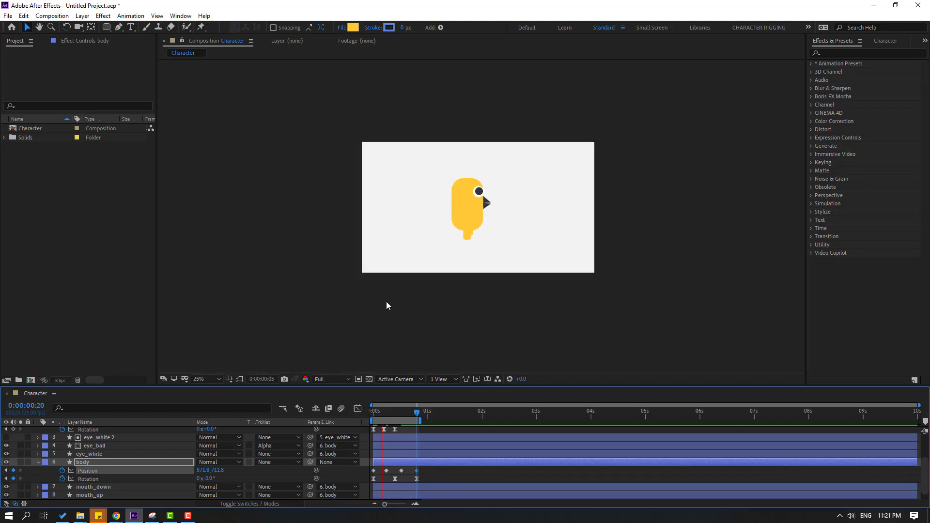
pyautogui.scroll(2, 386, 301)
pyautogui.moveTo(413, 414); pyautogui.dragTo(251, 441)
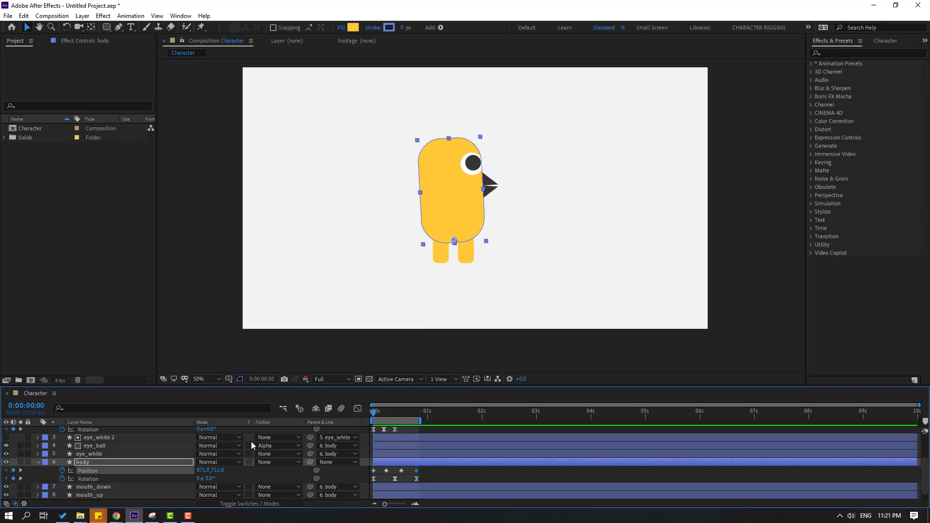
pyautogui.scroll(3, 78, 467)
# - Collapse the foot layers, then key eye_ball Position and move the pupil up-right at frame 2
pyautogui.click(37, 430)
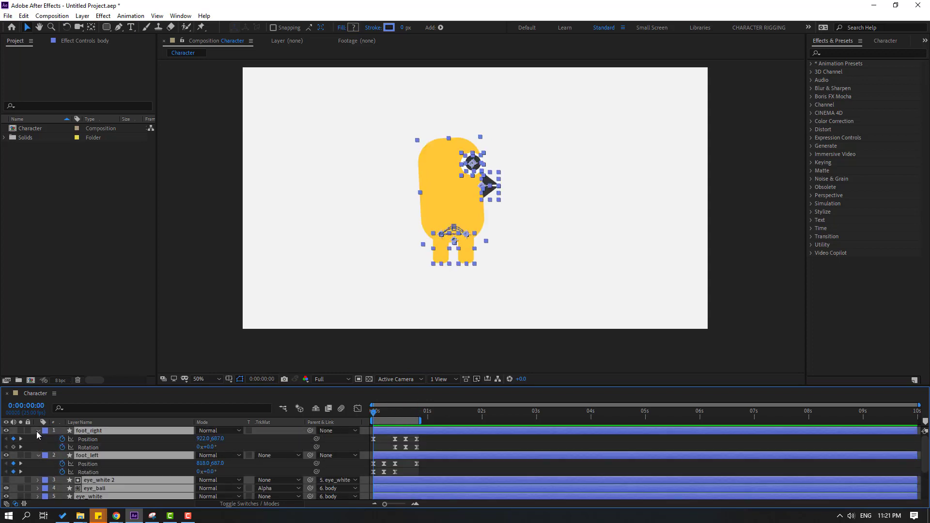
pyautogui.click(38, 439)
pyautogui.click(100, 458)
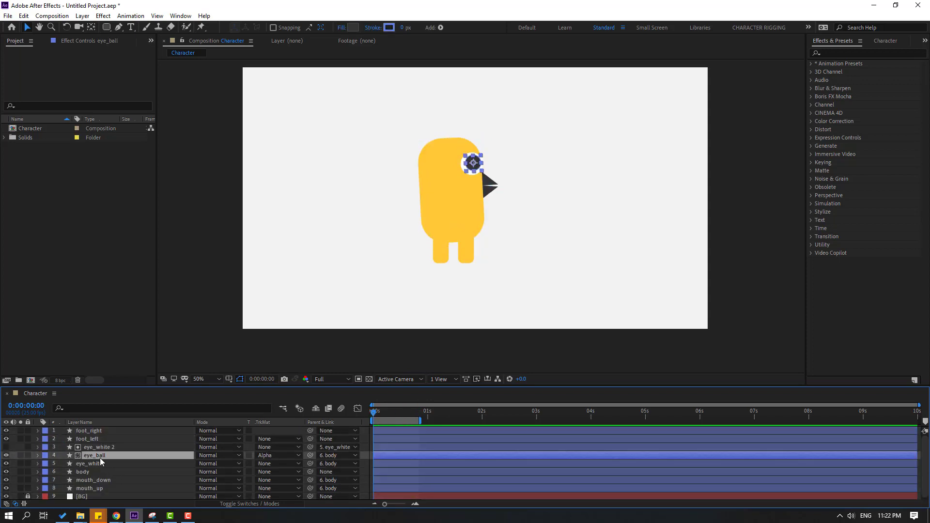
pyautogui.scroll(4, 482, 218)
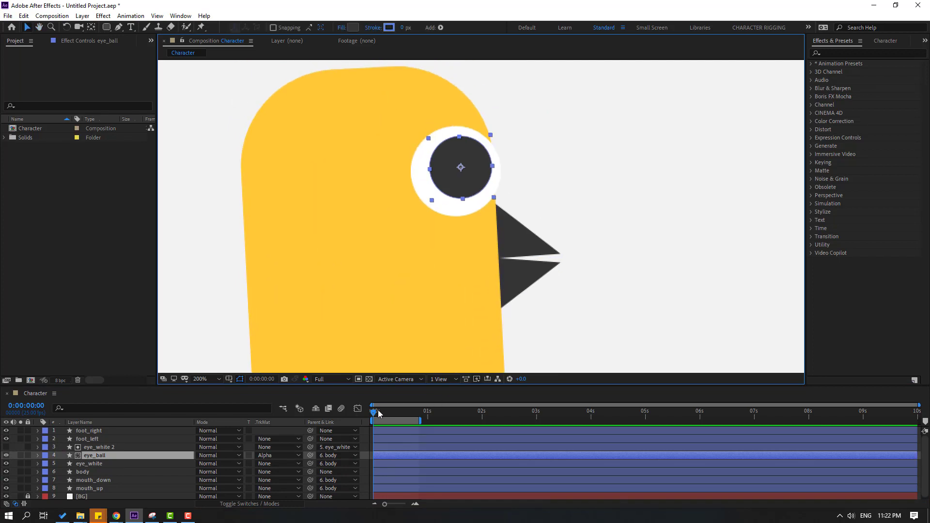
pyautogui.press('p')
pyautogui.click(62, 464)
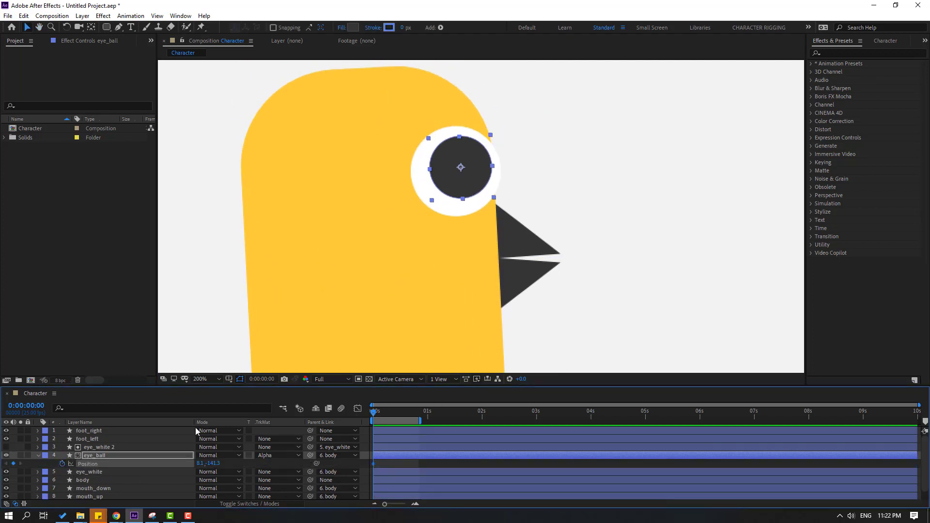
pyautogui.press('pagedown')
pyautogui.press('pagedown')
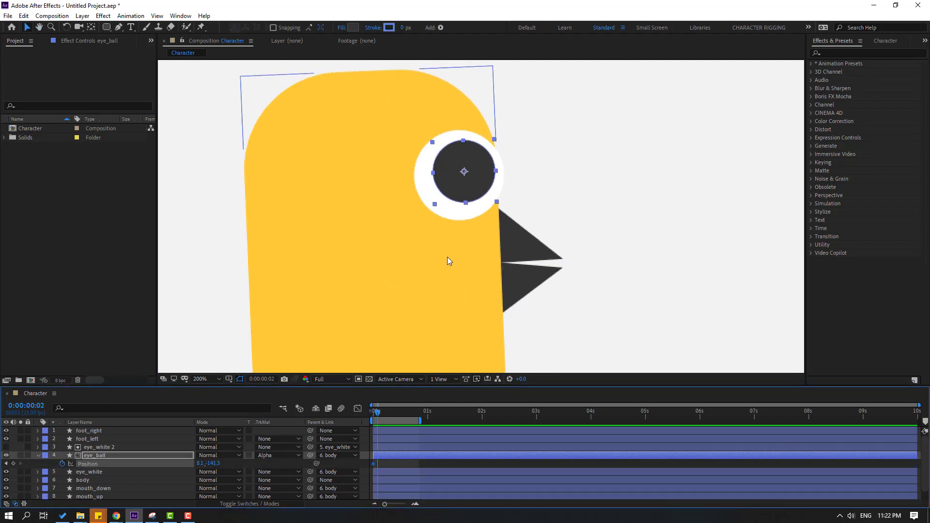
pyautogui.moveTo(466, 185); pyautogui.dragTo(481, 171)
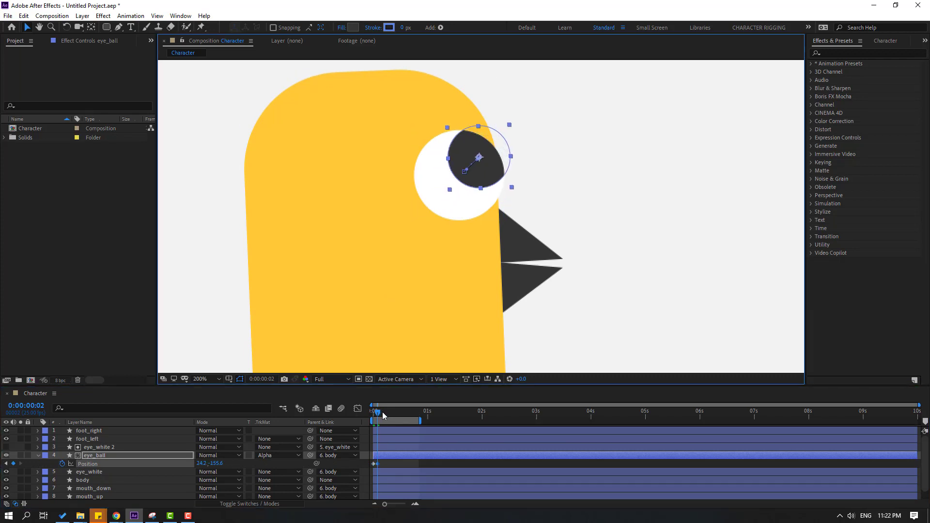
# - Hold the pupil at frame 8, drop it down at frame 10, hold at 15, recentre at 17
pyautogui.moveTo(383, 416); pyautogui.dragTo(396, 415)
pyautogui.click(14, 464)
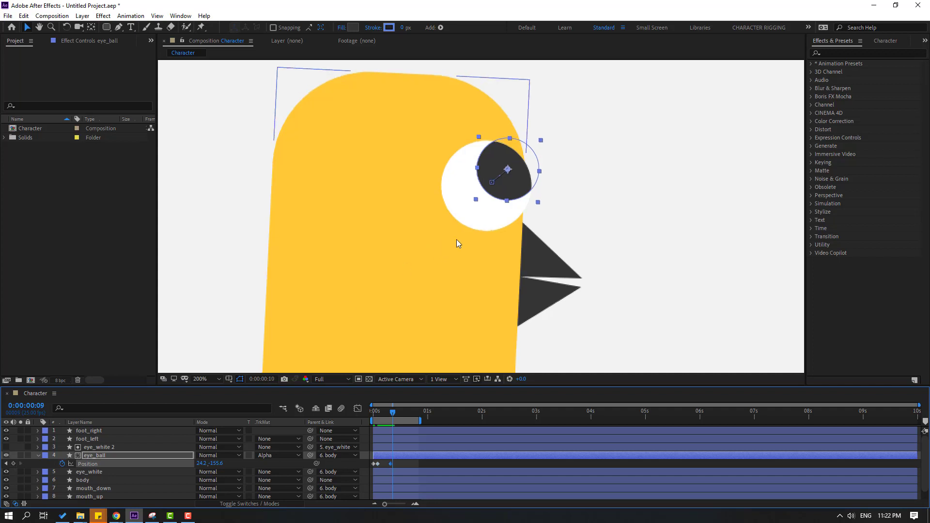
pyautogui.press('pagedown')
pyautogui.press('pagedown')
pyautogui.moveTo(522, 183); pyautogui.dragTo(521, 216)
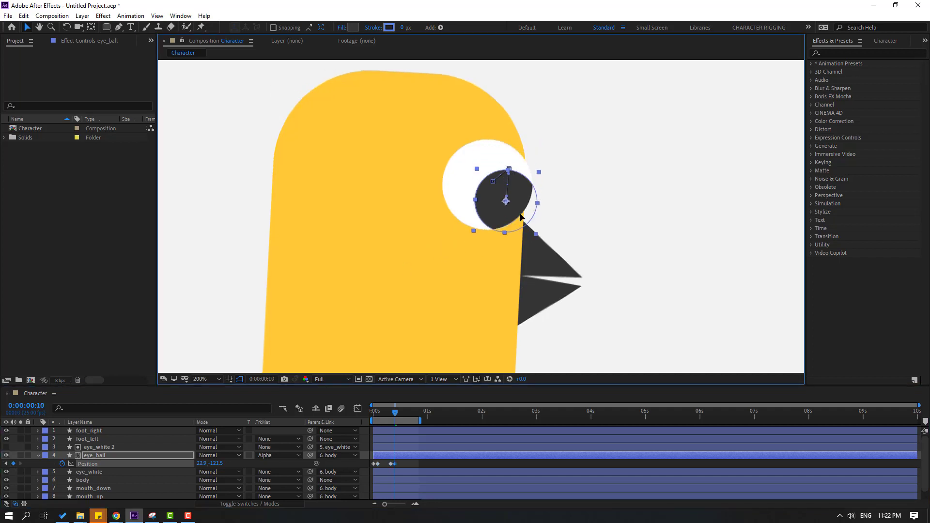
pyautogui.moveTo(396, 415); pyautogui.dragTo(406, 415)
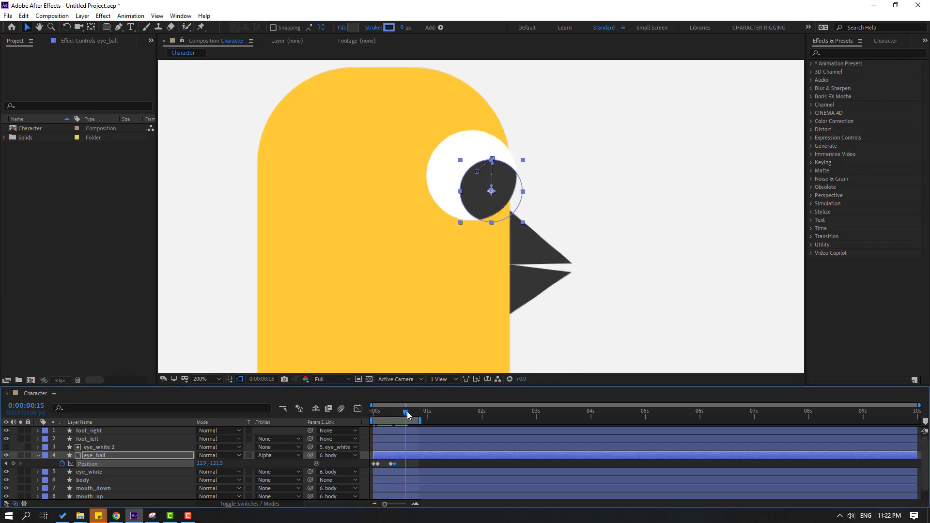
pyautogui.click(14, 464)
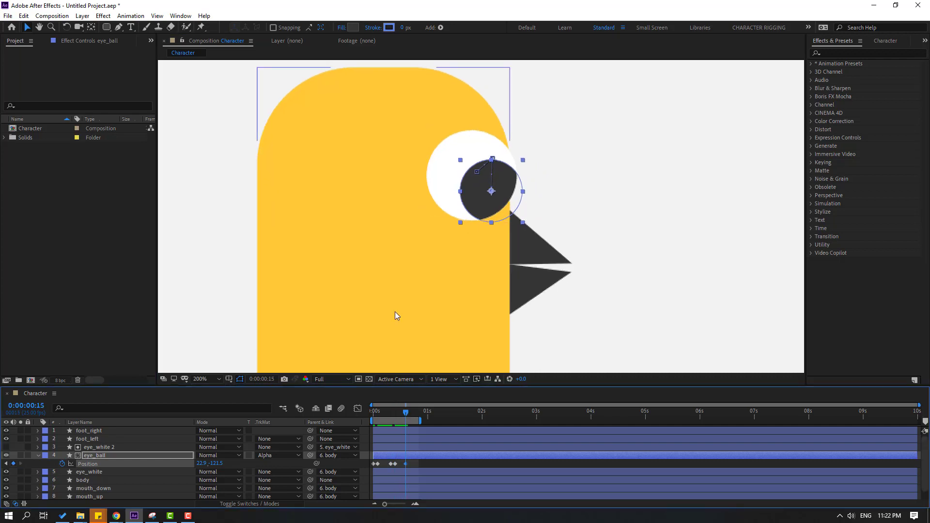
pyautogui.press('pagedown')
pyautogui.press('pagedown')
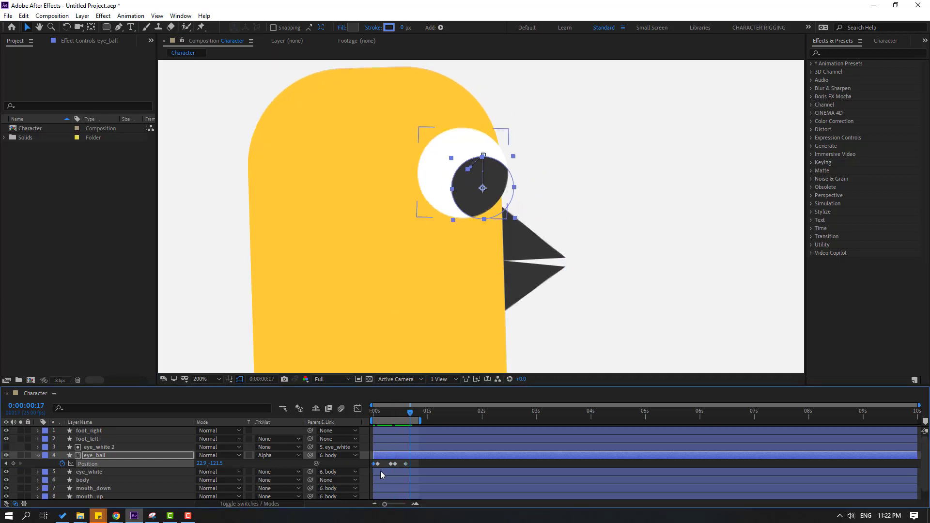
pyautogui.hotkey('ctrl', 'v')
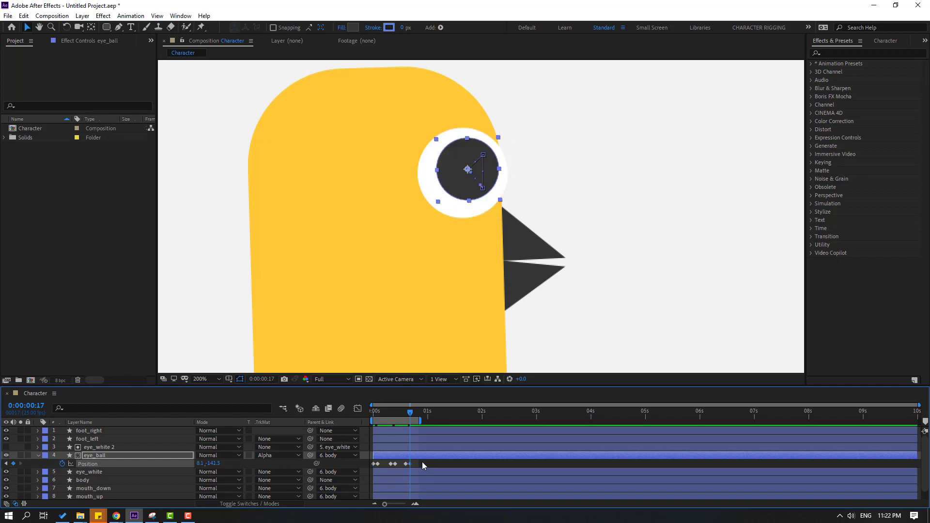
# - Apply Easy Ease to all eyeball position keyframes
pyautogui.moveTo(423, 466); pyautogui.dragTo(378, 466)
pyautogui.rightClick(379, 465)
pyautogui.moveTo(435, 458)
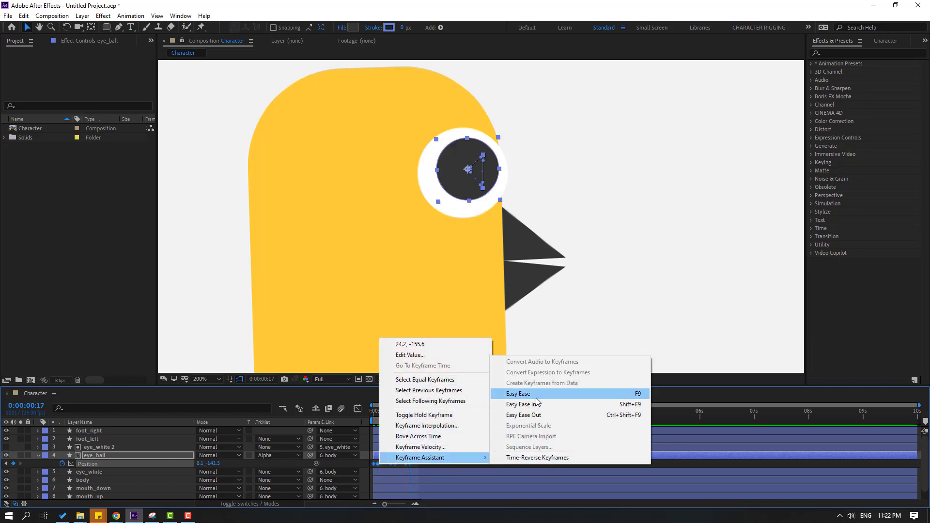
pyautogui.click(517, 394)
pyautogui.scroll(-1, 412, 310)
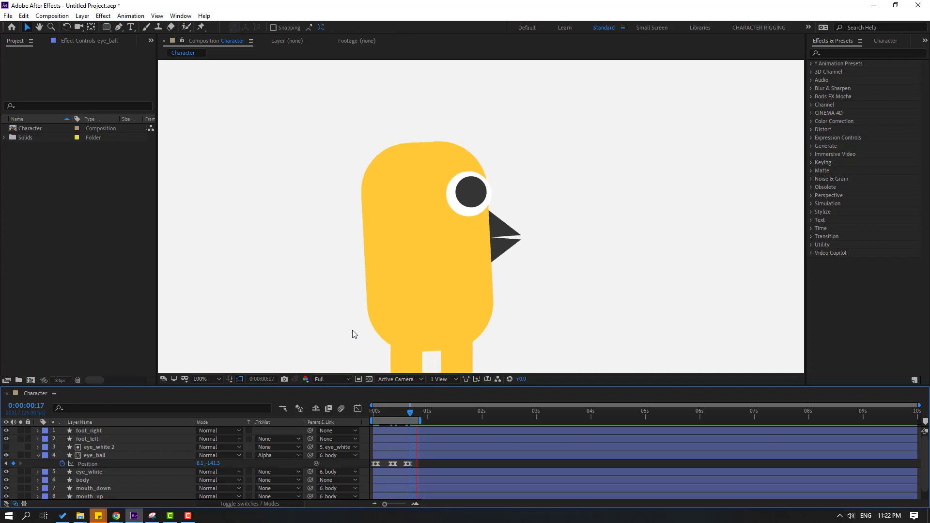
# - Delete the third eyeball keyframe and shift the second one slightly later
pyautogui.click(407, 464)
pyautogui.press('Delete')
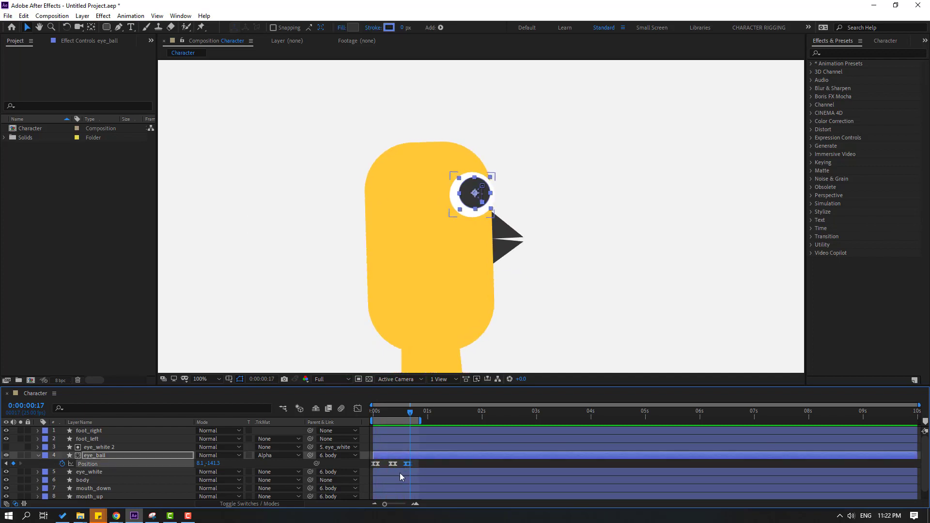
pyautogui.click(382, 467)
pyautogui.moveTo(393, 464); pyautogui.dragTo(408, 463)
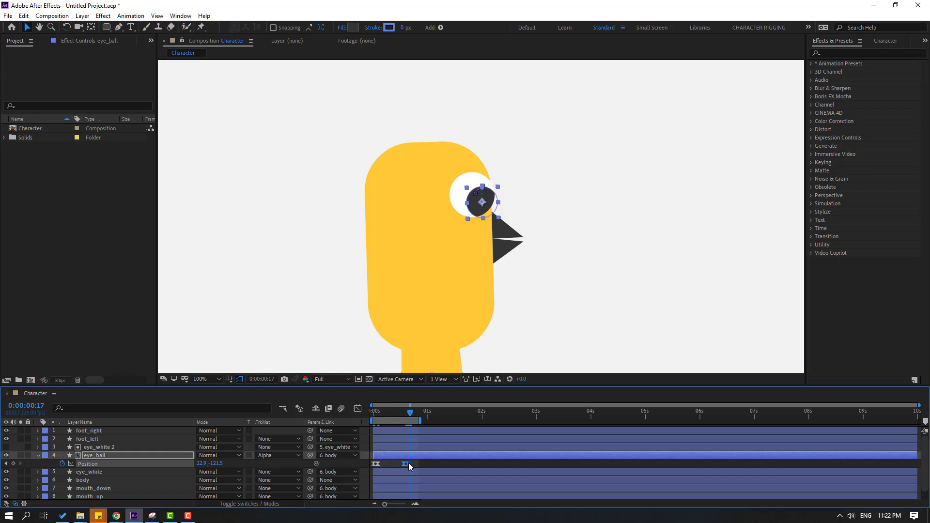
pyautogui.click(376, 464)
pyautogui.press('space')
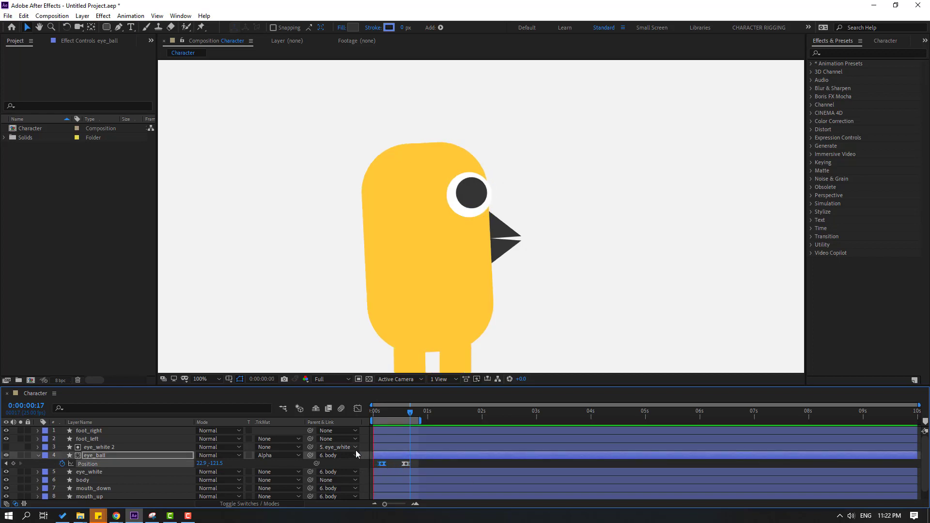
pyautogui.scroll(-3, 341, 281)
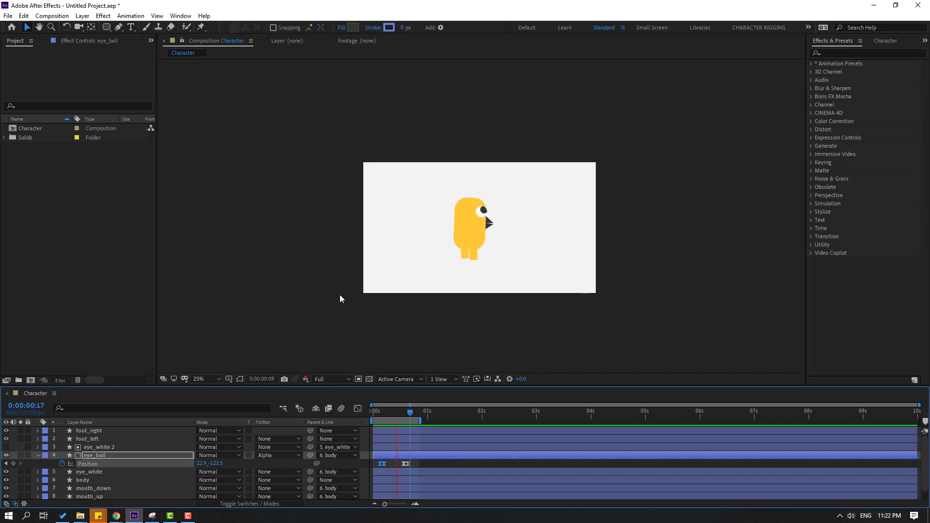
pyautogui.scroll(4, 341, 299)
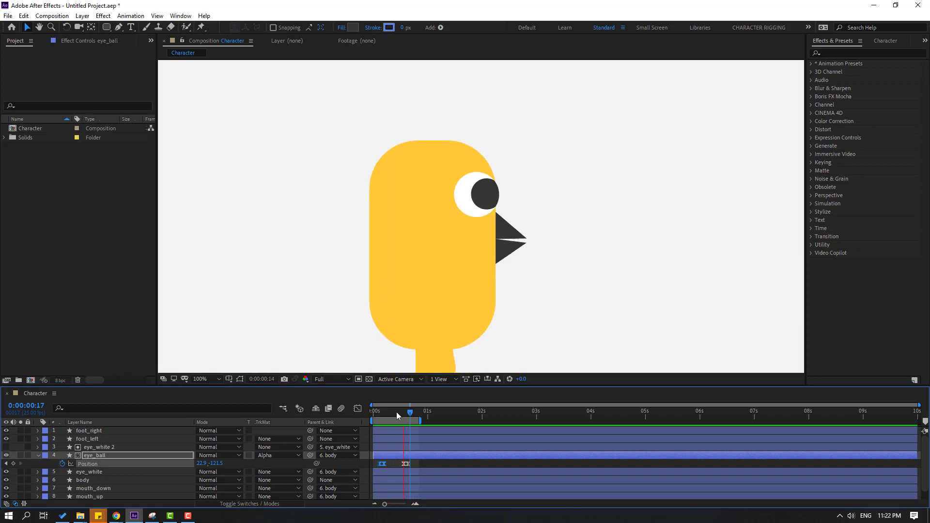
pyautogui.click(385, 411)
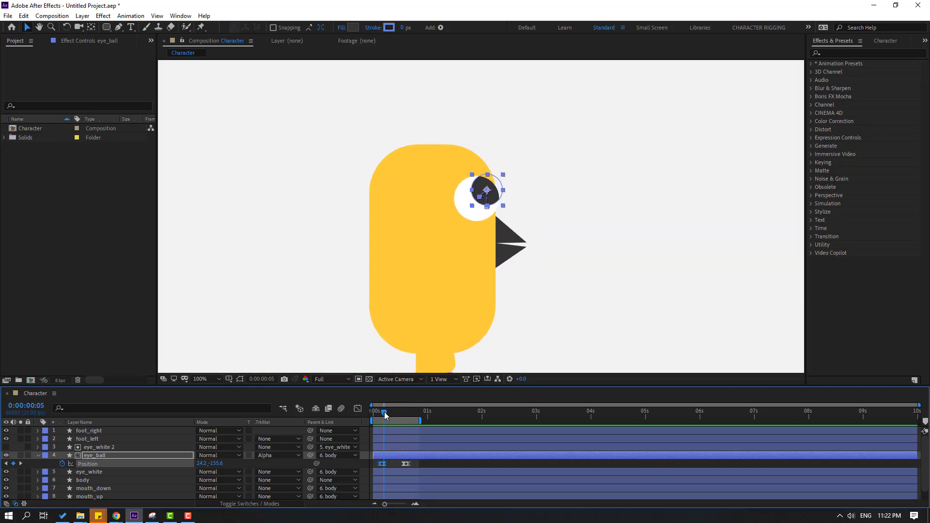
# - Key eye_white Scale so its height drops to 5% at frame 4 and returns to 100% at frame 7
pyautogui.click(104, 473)
pyautogui.press('s')
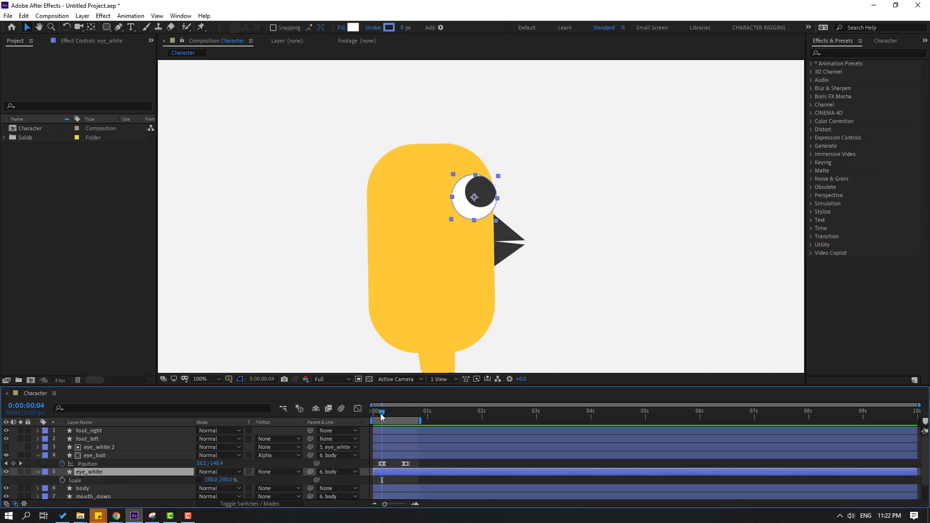
pyautogui.moveTo(382, 413); pyautogui.dragTo(375, 415)
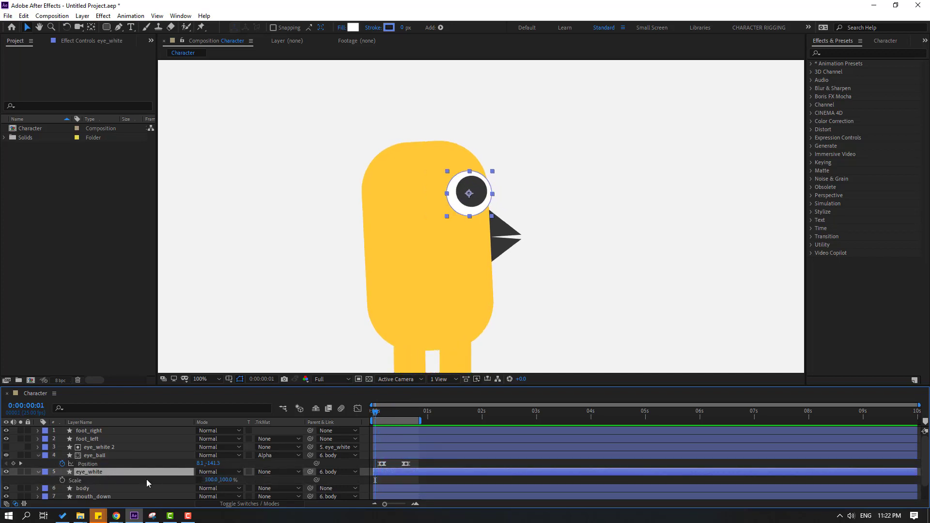
pyautogui.click(62, 480)
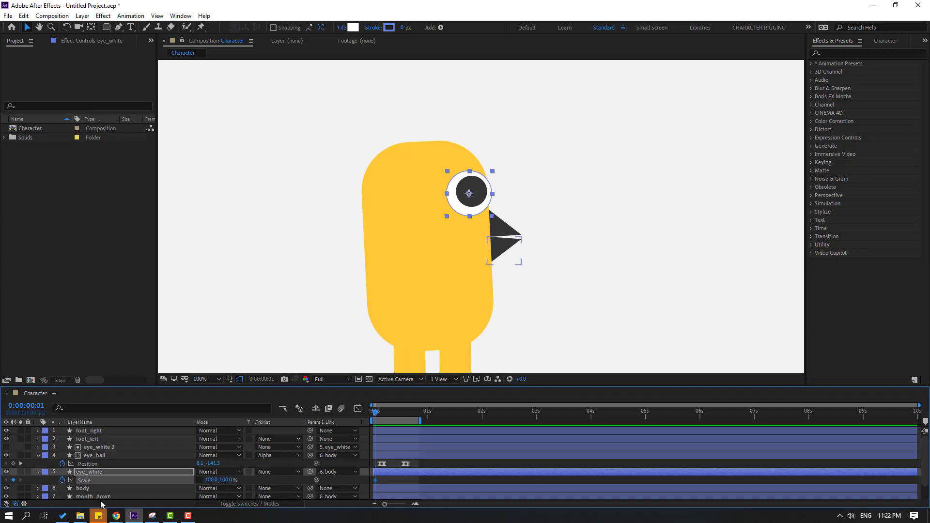
pyautogui.press('pagedown')
pyautogui.press('pagedown')
pyautogui.press('pagedown')
pyautogui.click(230, 482)
pyautogui.write('5')
pyautogui.press('Return')
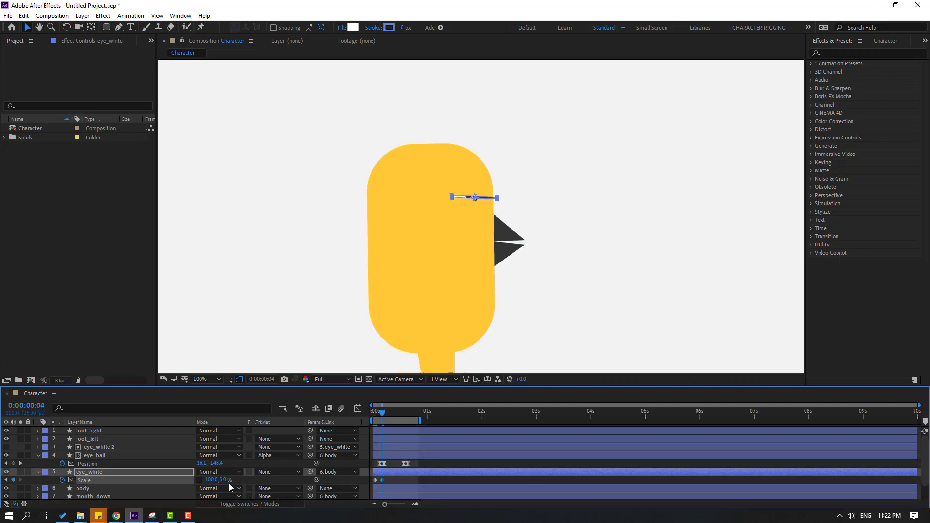
pyautogui.press('pagedown')
pyautogui.press('pagedown')
pyautogui.press('pagedown')
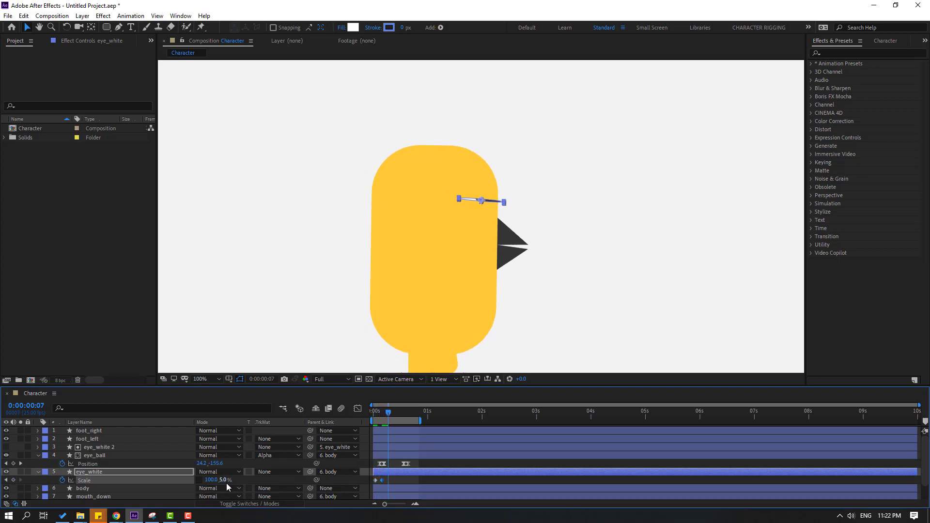
pyautogui.click(223, 480)
pyautogui.write('100')
pyautogui.press('Return')
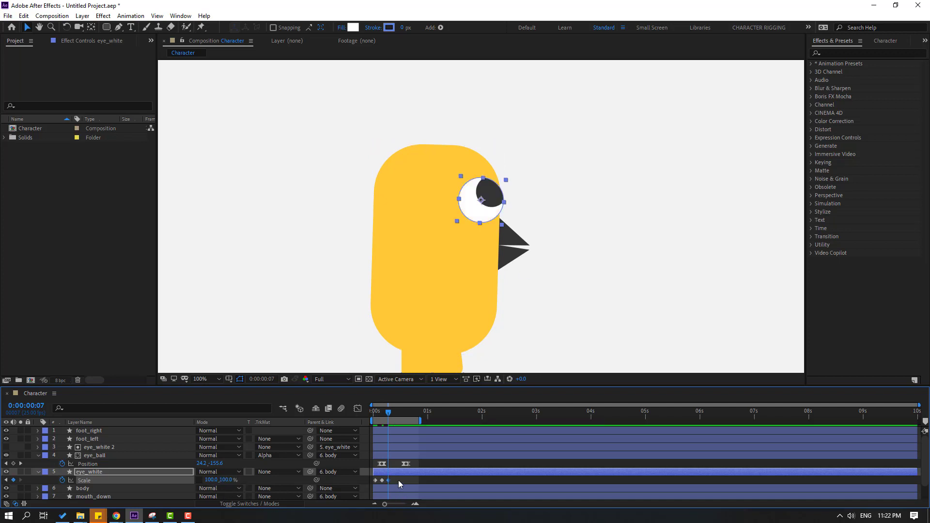
# - Apply Easy Ease to the blink's scale keyframes
pyautogui.rightClick(388, 480)
pyautogui.moveTo(427, 473)
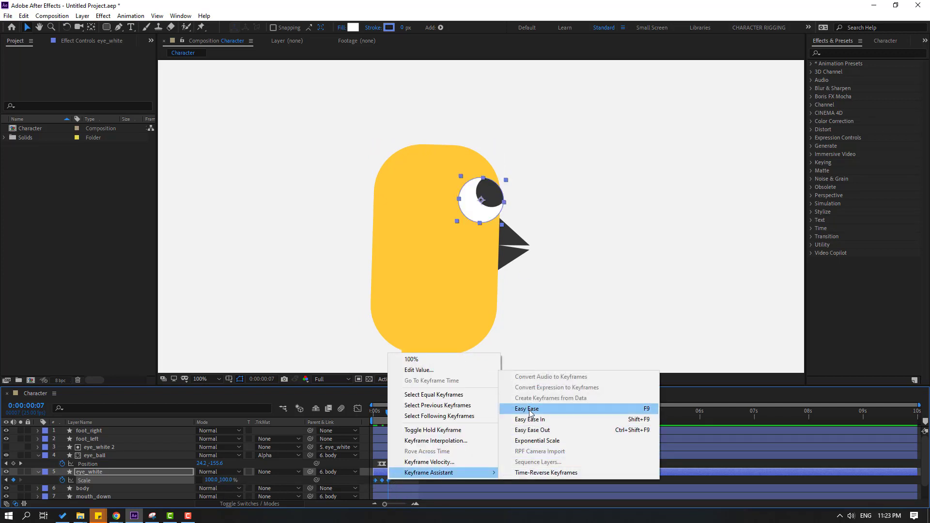
pyautogui.click(533, 409)
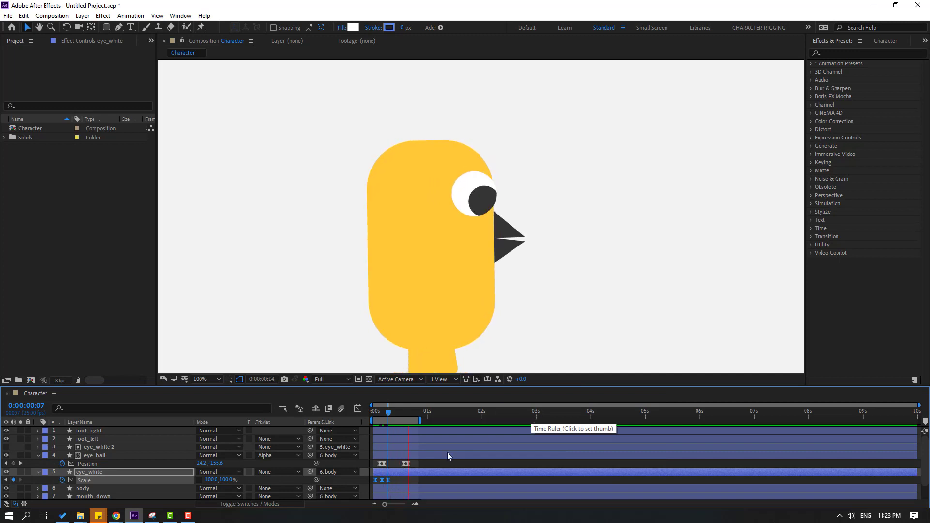
pyautogui.press('space')
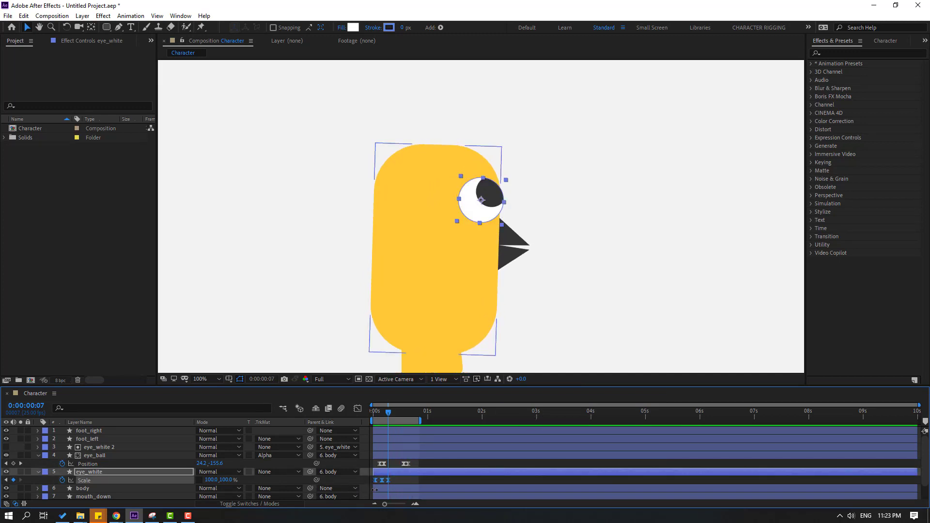
# - Preview the animation from frame 12, zooming the viewer out and back in
pyautogui.click(399, 413)
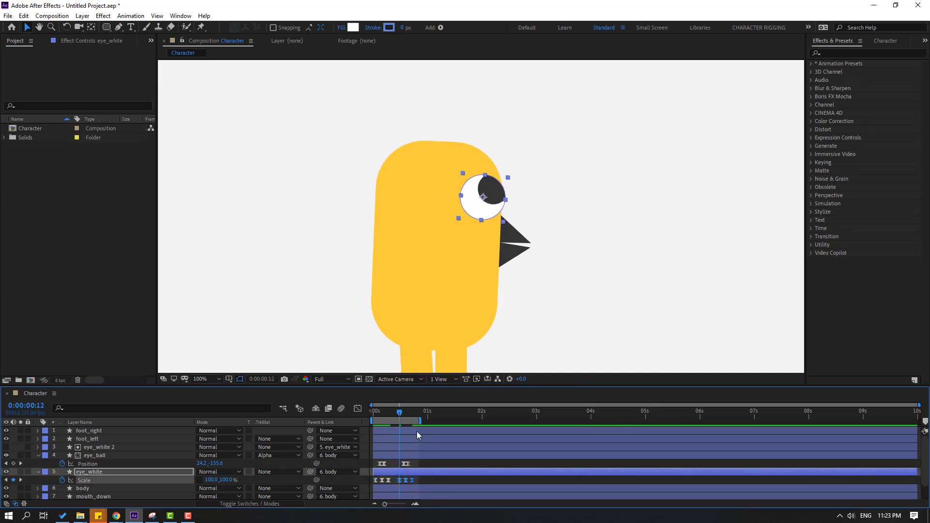
pyautogui.press('space')
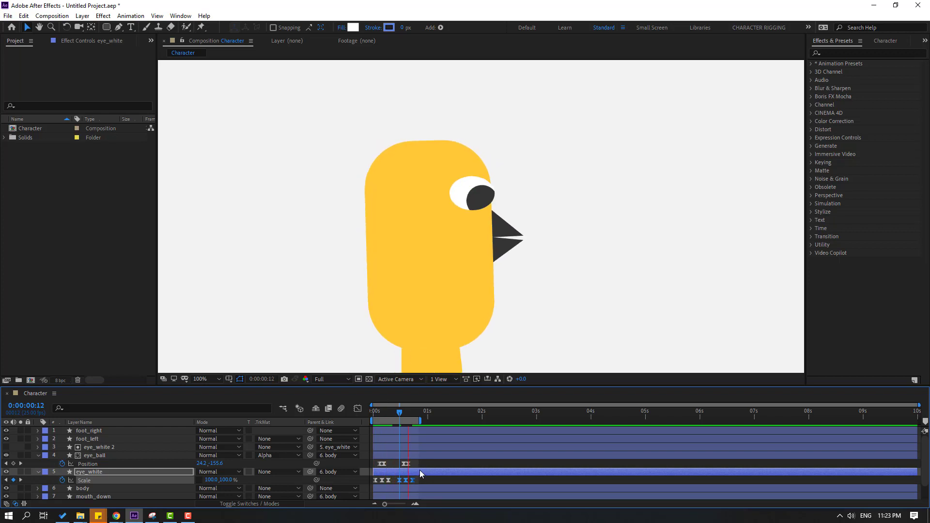
pyautogui.press(',')
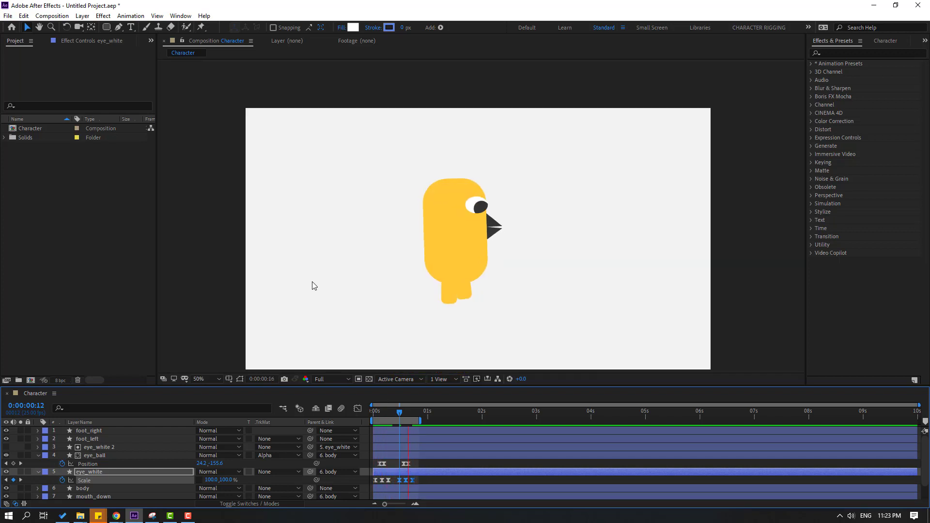
pyautogui.press('.')
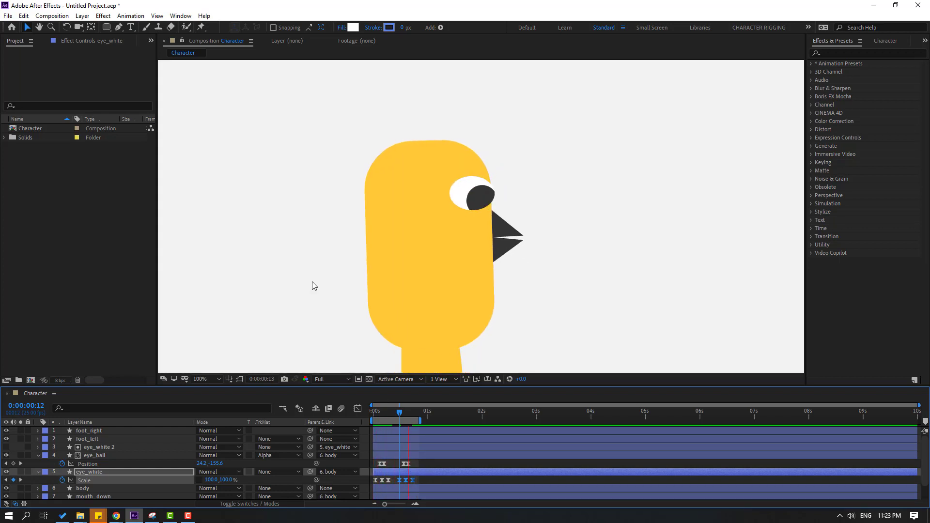
# - At frame 3, nudge the pupil right so it stays inside the closing eye
pyautogui.press('.')
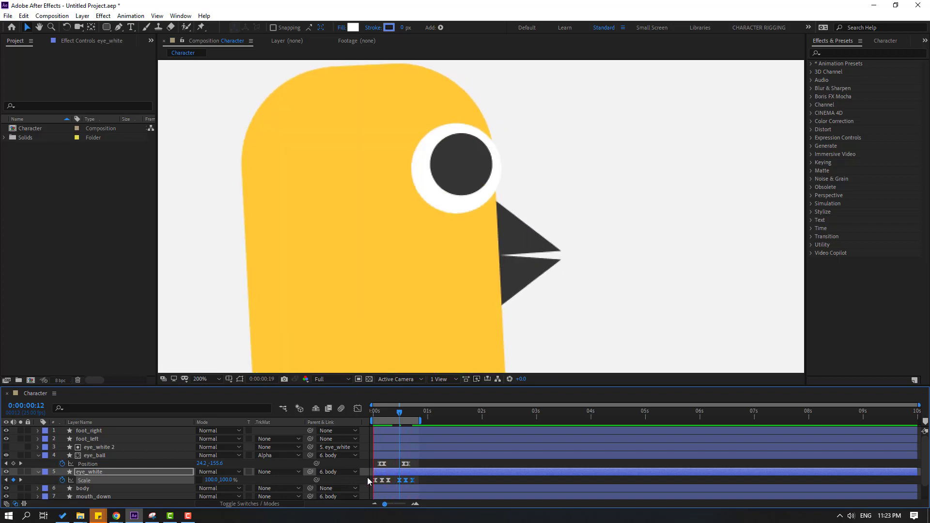
pyautogui.moveTo(395, 416); pyautogui.dragTo(380, 416)
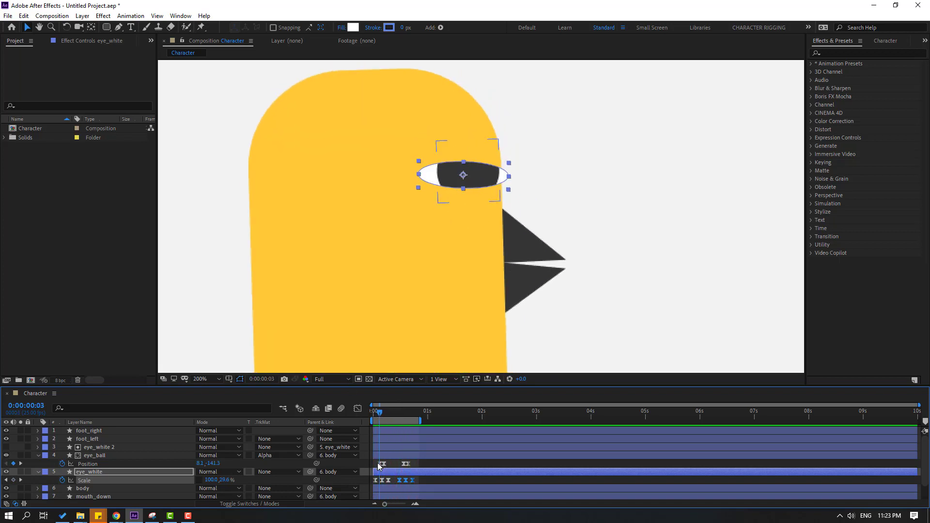
pyautogui.click(381, 464)
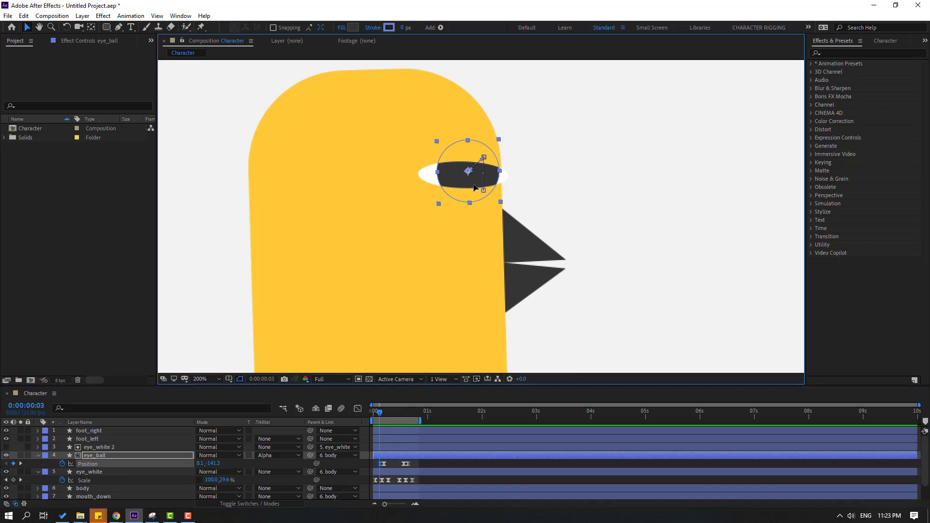
pyautogui.moveTo(476, 184); pyautogui.dragTo(486, 188)
pyautogui.press('space')
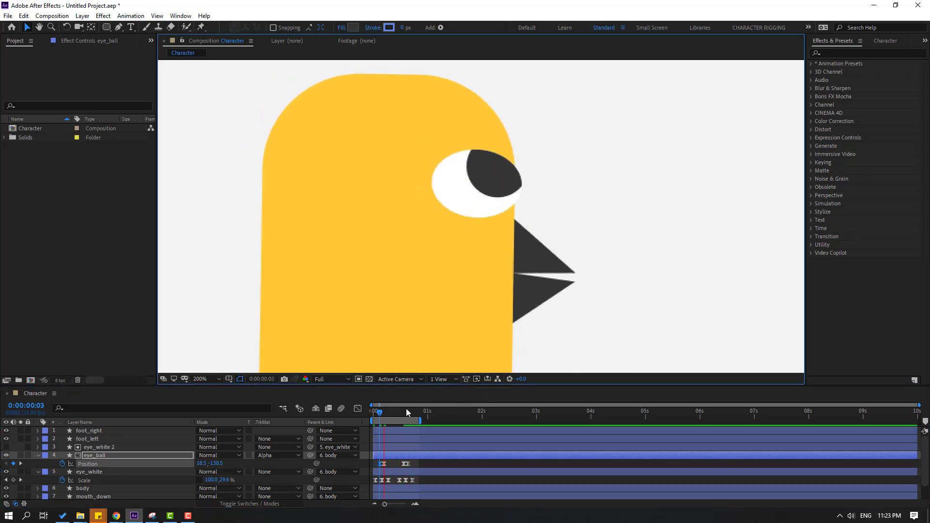
# - At frame 5, move the pupil down into the eye white and preview the blink
pyautogui.moveTo(381, 415); pyautogui.dragTo(384, 415)
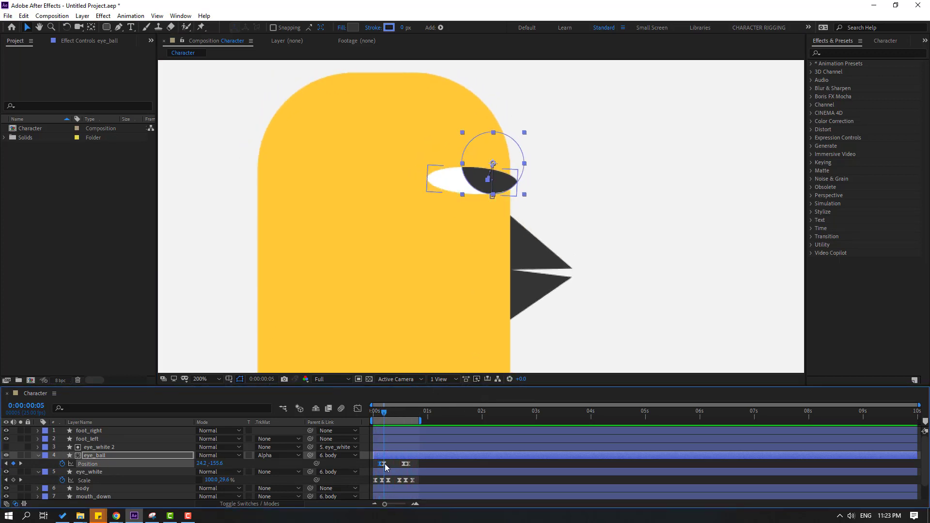
pyautogui.moveTo(508, 177); pyautogui.dragTo(500, 187)
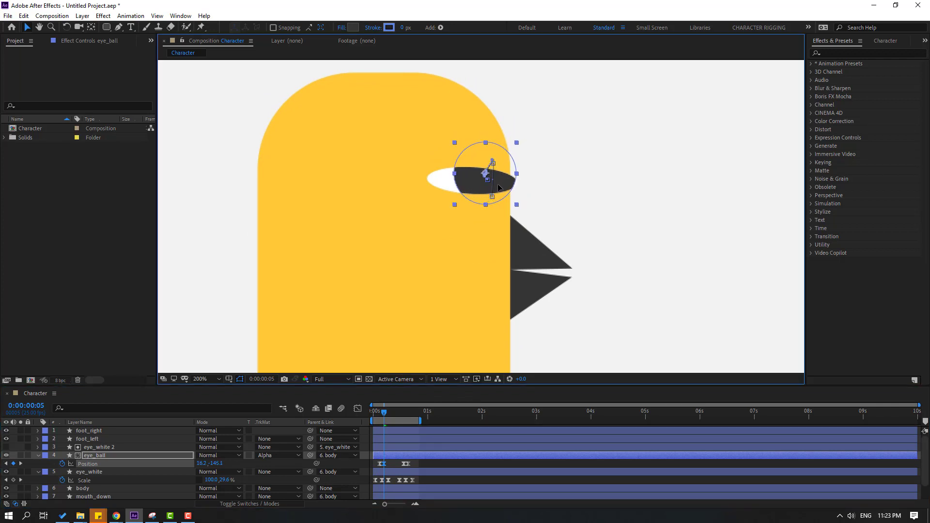
pyautogui.press('space')
pyautogui.press('space')
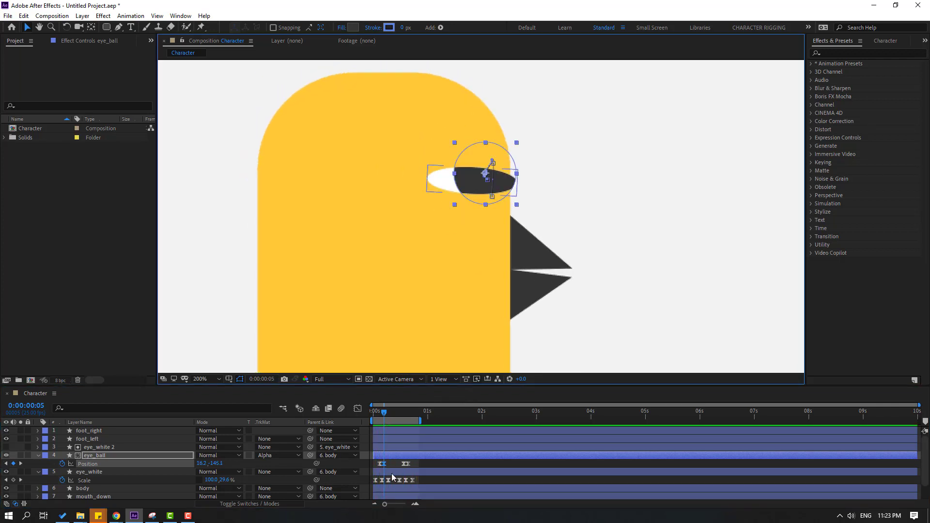
pyautogui.moveTo(391, 420); pyautogui.dragTo(404, 421)
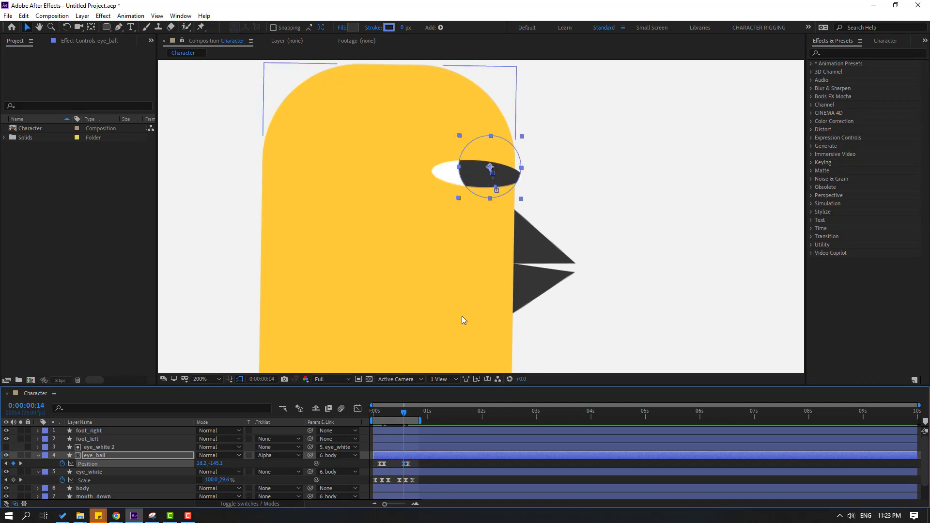
pyautogui.press('space')
pyautogui.scroll(-3, 440, 295)
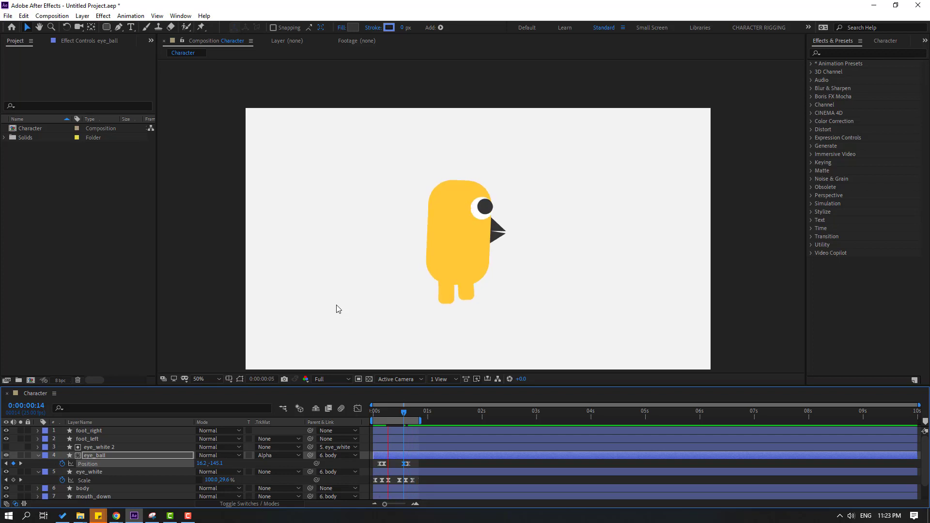
# - Add starting Rotation keyframes to both the mouth_down and mouth_up beak layers
pyautogui.scroll(-2, 120, 470)
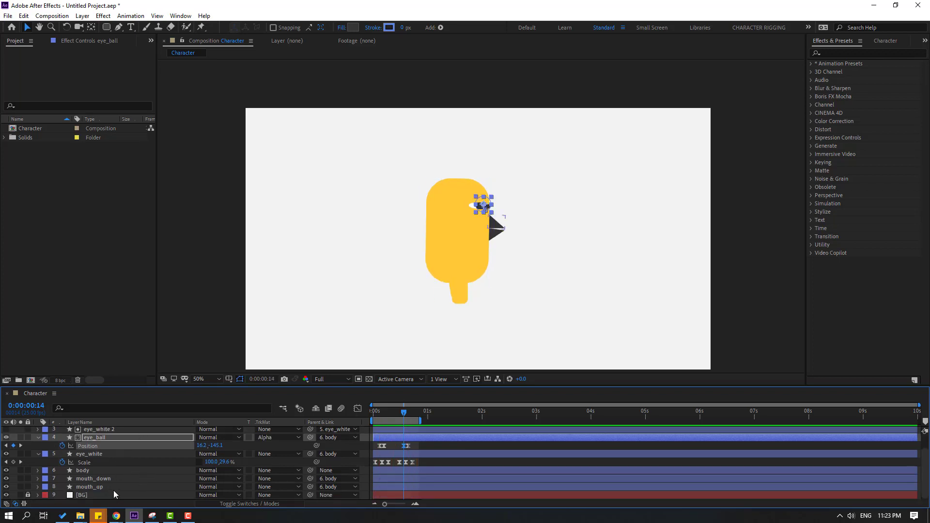
pyautogui.click(108, 480)
pyautogui.keyDown('ctrl'); pyautogui.click(106, 487); pyautogui.keyUp('ctrl')
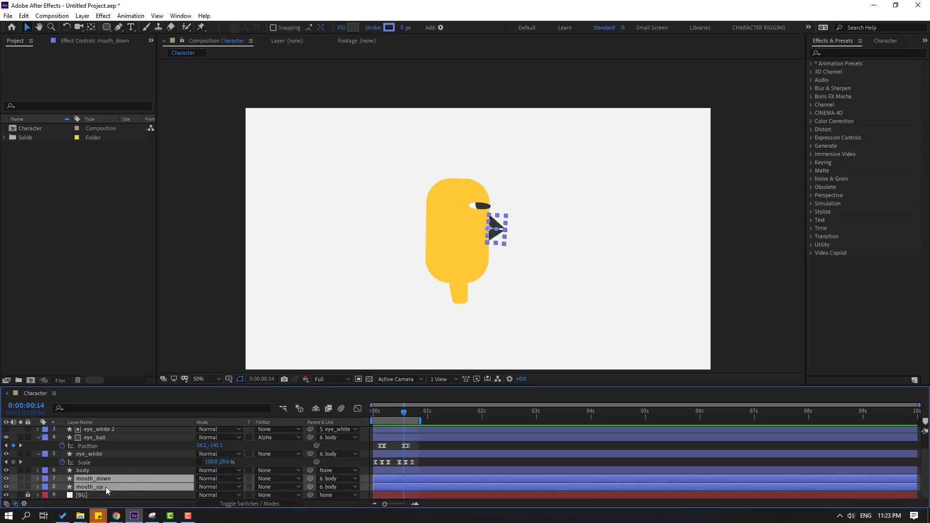
pyautogui.press('r')
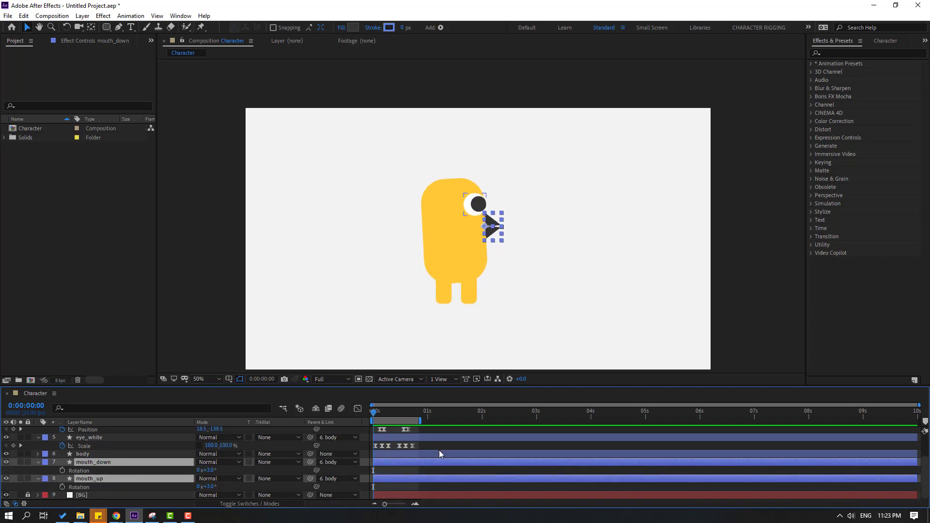
pyautogui.click(62, 471)
# - At frame 6, rotate the lower beak open to 17 degrees
pyautogui.scroll(1, 502, 281)
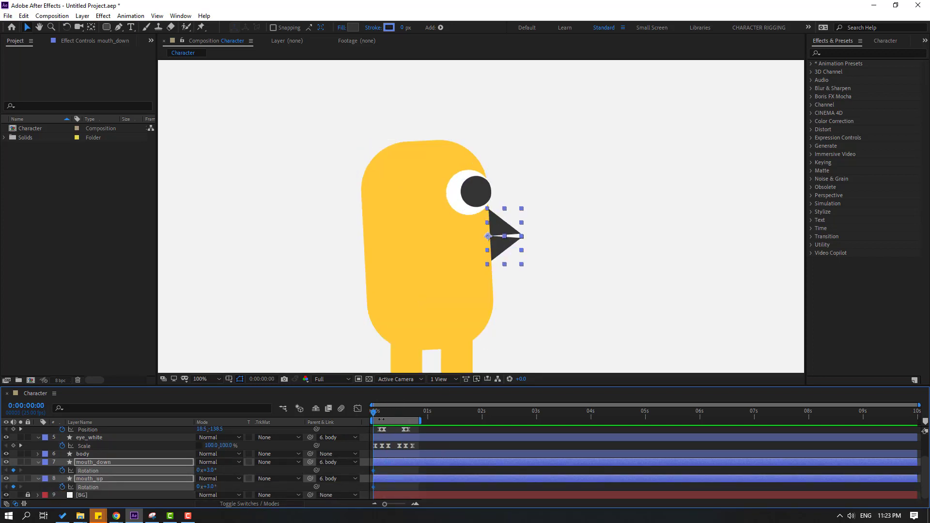
pyautogui.press('space')
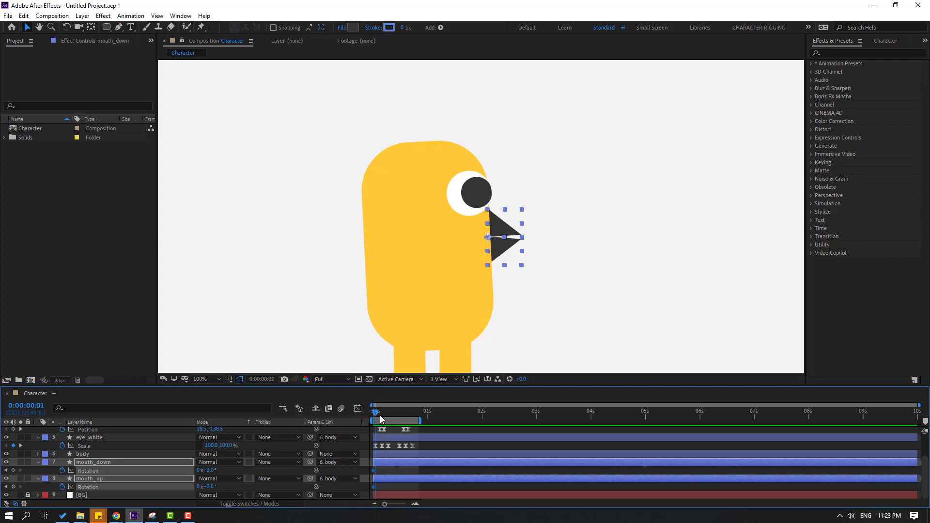
pyautogui.click(232, 472)
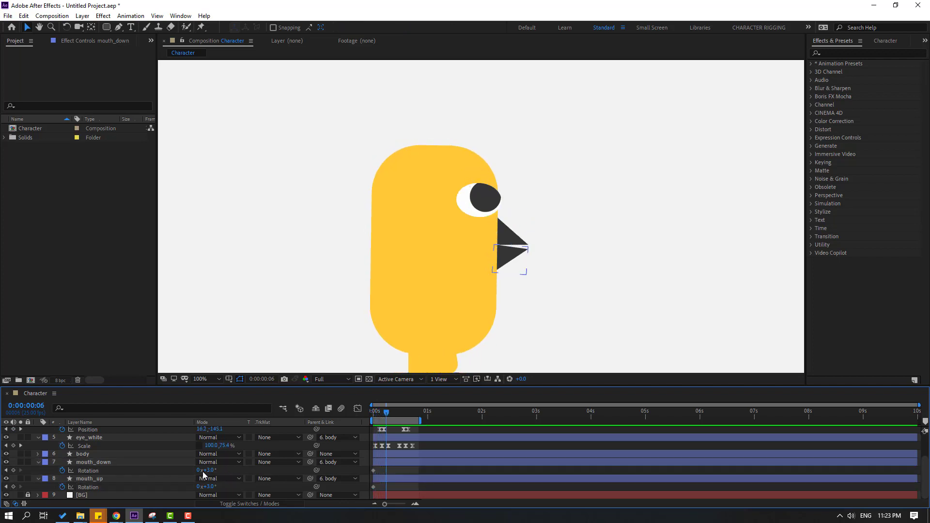
pyautogui.moveTo(209, 471); pyautogui.dragTo(201, 488)
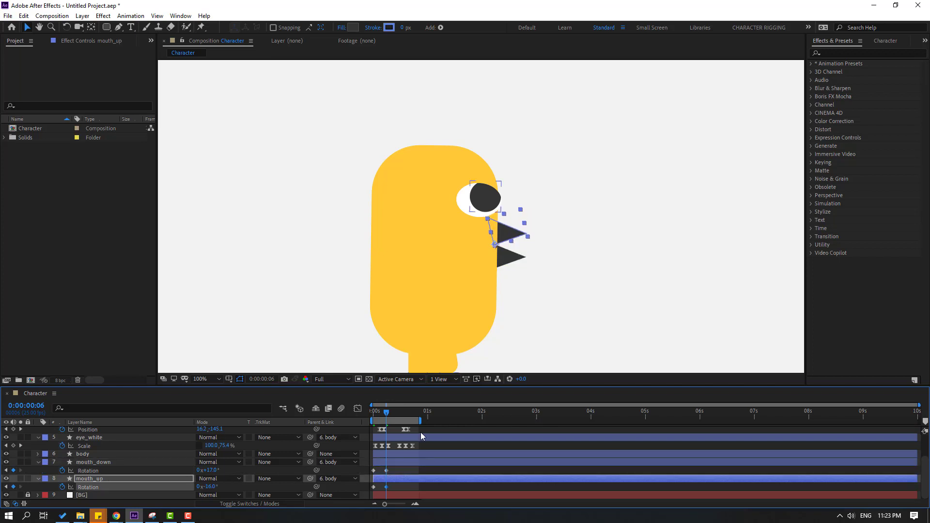
# - Copy both beak halves' starting rotation keys to frame 12 to close the beak
pyautogui.press('space')
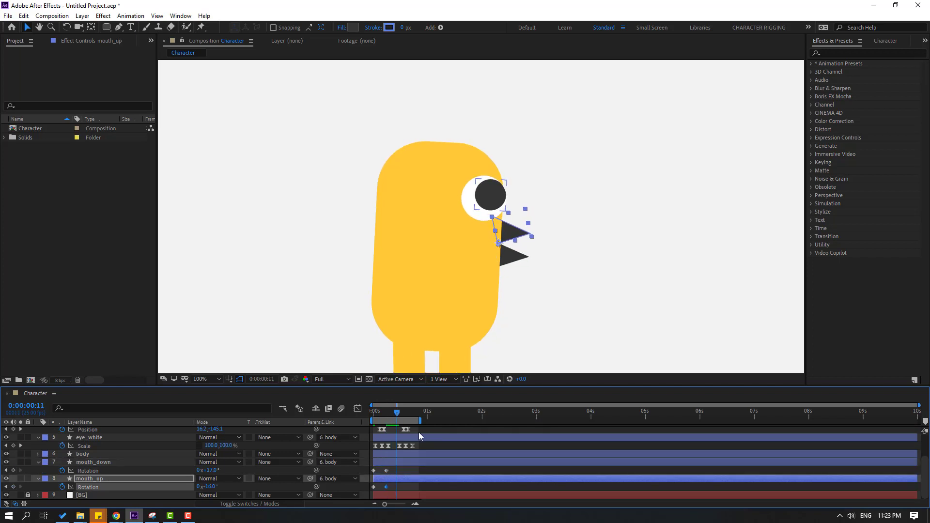
pyautogui.moveTo(380, 468); pyautogui.dragTo(369, 490)
pyautogui.hotkey('ctrl', 'c')
pyautogui.hotkey('ctrl', 'v')
pyautogui.hotkey('ctrl', 'c')
pyautogui.hotkey('ctrl', 'v')
# - Apply Easy Ease to all beak rotation keyframes and preview the beak animation
pyautogui.moveTo(415, 468); pyautogui.dragTo(368, 490)
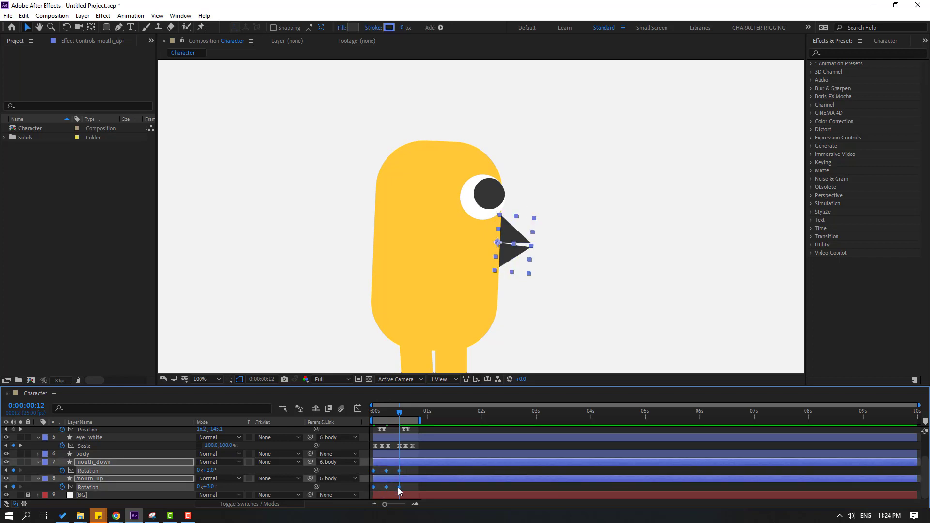
pyautogui.rightClick(400, 487)
pyautogui.moveTo(450, 482)
pyautogui.click(539, 417)
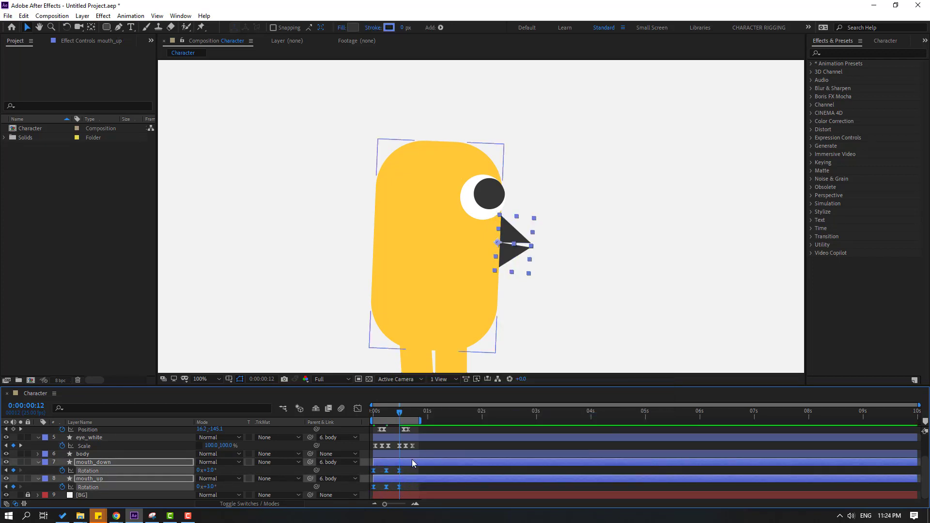
pyautogui.press('space')
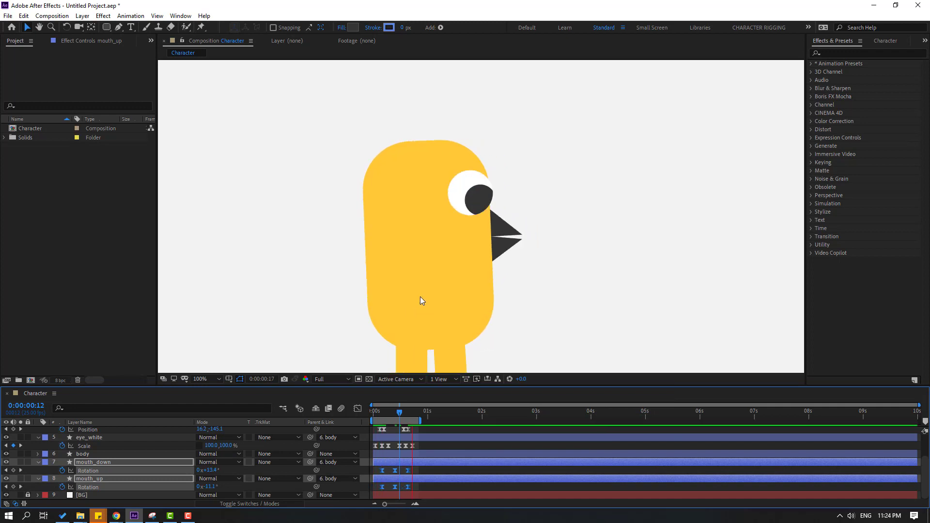
pyautogui.scroll(-1, 320, 243)
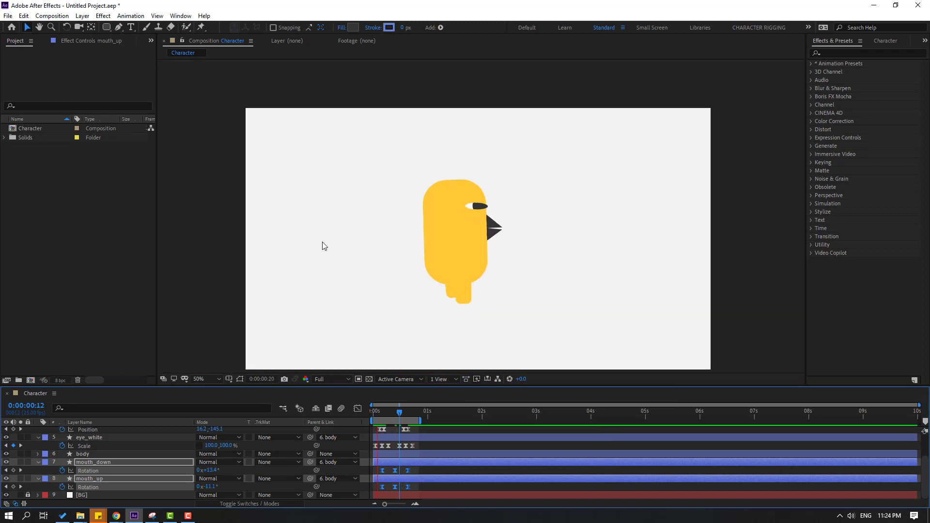
pyautogui.scroll(-2, 323, 243)
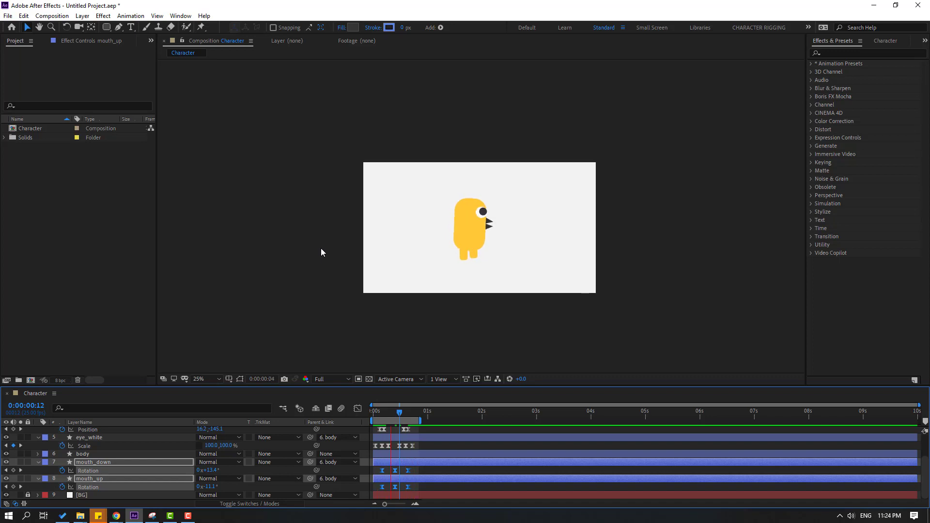
pyautogui.press('.')
pyautogui.press('.')
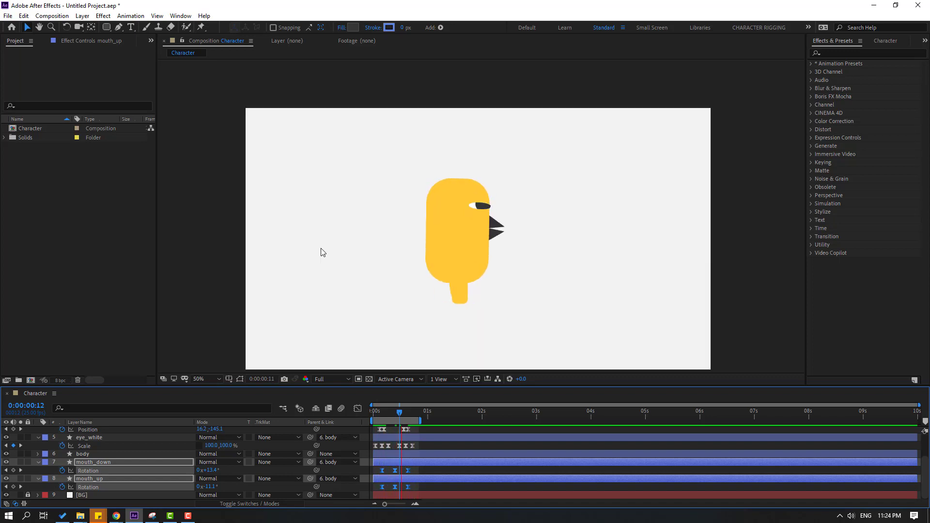
pyautogui.press('space')
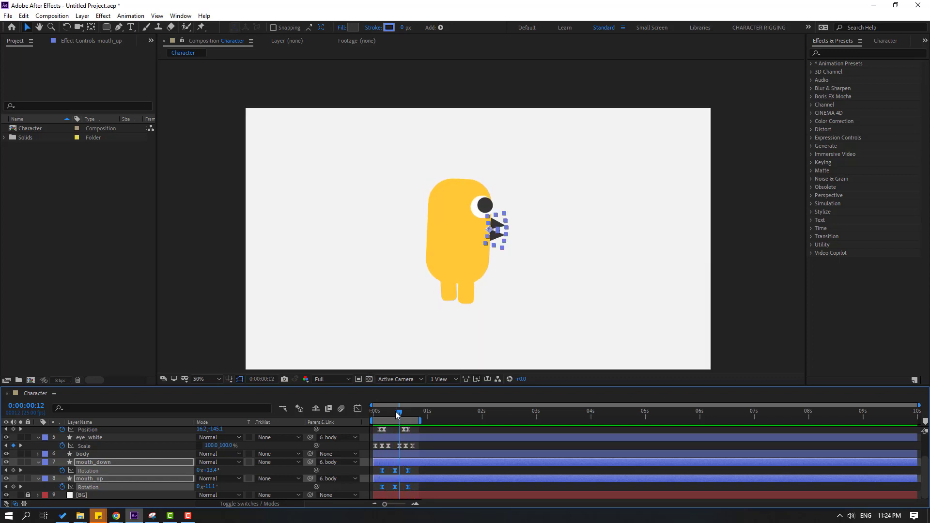
pyautogui.hotkey('ctrl', 'a')
pyautogui.moveTo(398, 414); pyautogui.dragTo(371, 416)
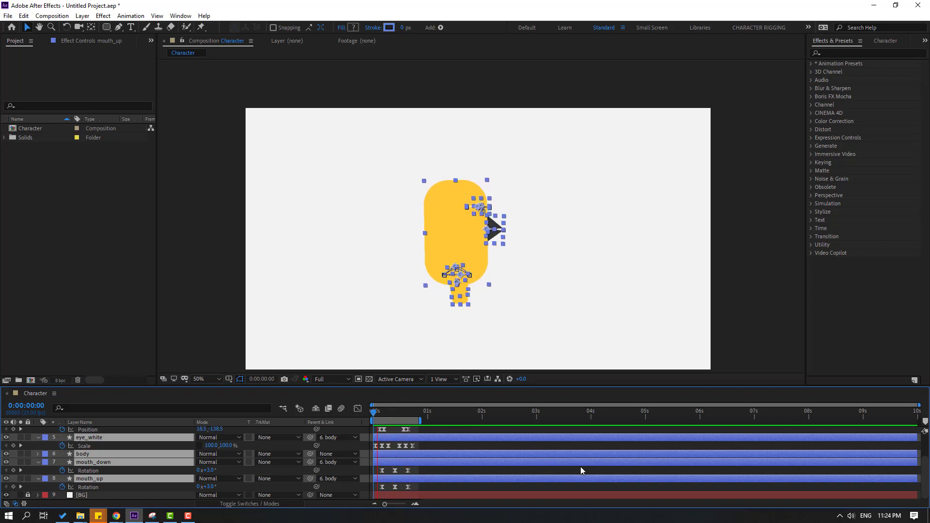